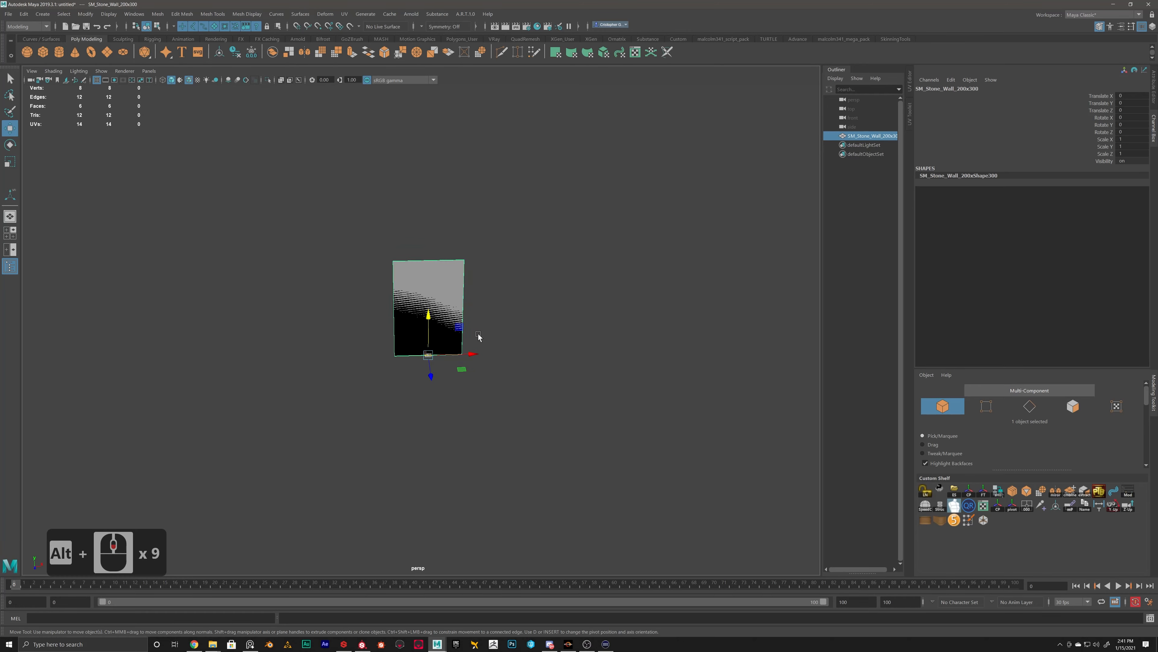
# - Examine the stone wall's surface shading from near and far and from several angles
pyautogui.keyDown('alt'); pyautogui.scroll(4, 469, 327); pyautogui.keyUp('alt')
pyautogui.keyDown('alt'); pyautogui.scroll(-5, 469, 327); pyautogui.keyUp('alt')
pyautogui.keyDown('alt'); pyautogui.moveTo(502, 333); pyautogui.dragTo(461, 323); pyautogui.keyUp('alt')
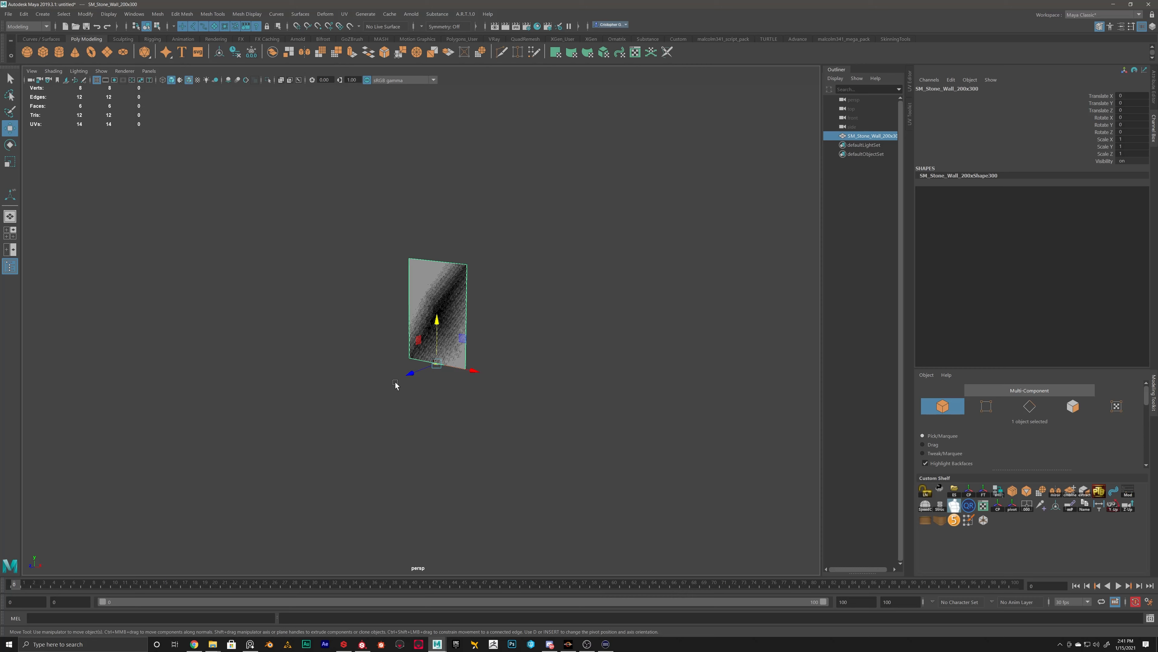
pyautogui.keyDown('alt'); pyautogui.scroll(5, 530, 286); pyautogui.keyUp('alt')
pyautogui.keyDown('alt'); pyautogui.scroll(6, 551, 246); pyautogui.keyUp('alt')
pyautogui.keyDown('alt'); pyautogui.moveTo(551, 246); pyautogui.dragTo(409, 227, button='middle'); pyautogui.keyUp('alt')
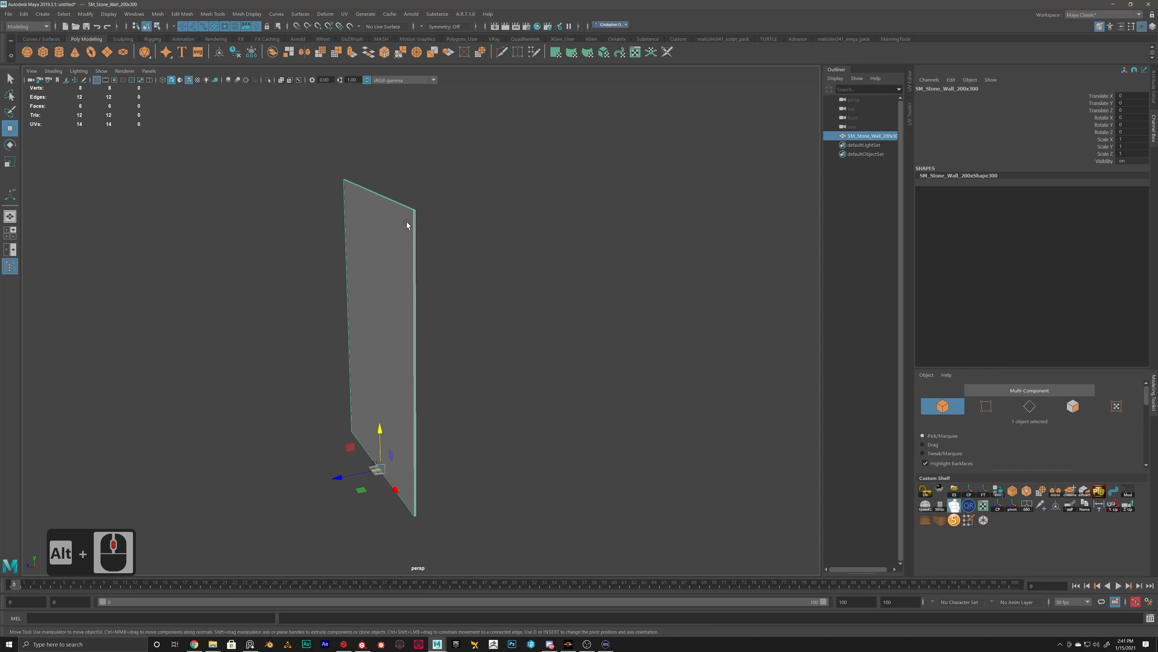
pyautogui.keyDown('alt'); pyautogui.moveTo(325, 271); pyautogui.dragTo(424, 276); pyautogui.keyUp('alt')
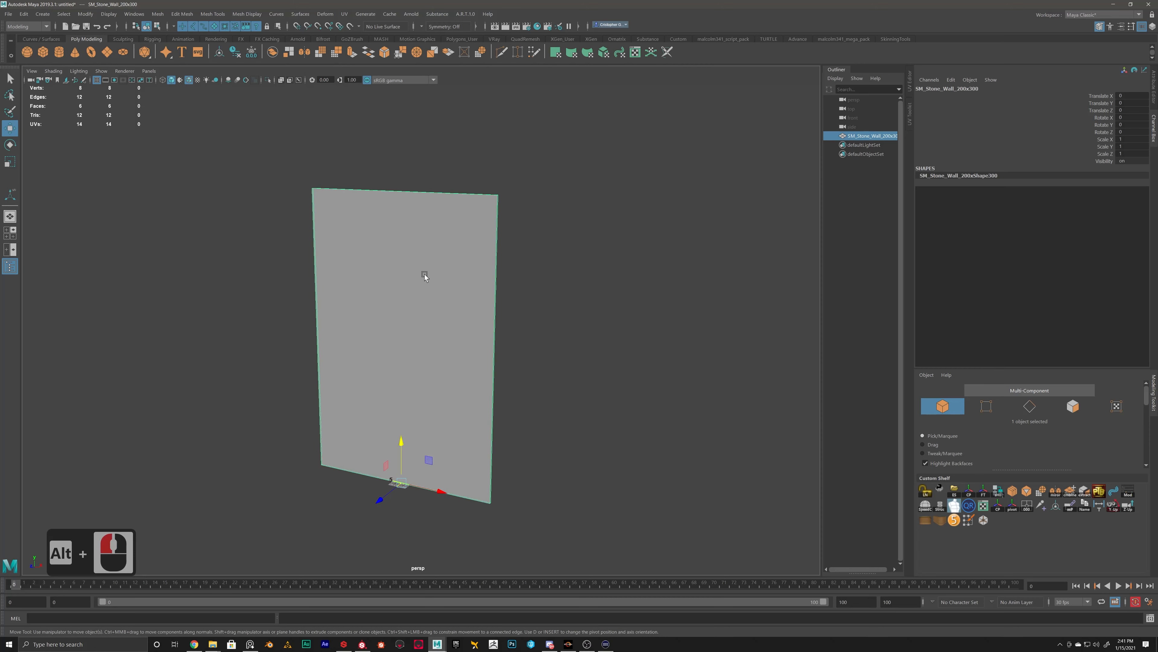
pyautogui.keyDown('alt'); pyautogui.moveTo(424, 276); pyautogui.dragTo(137, 249, button='right'); pyautogui.keyUp('alt')
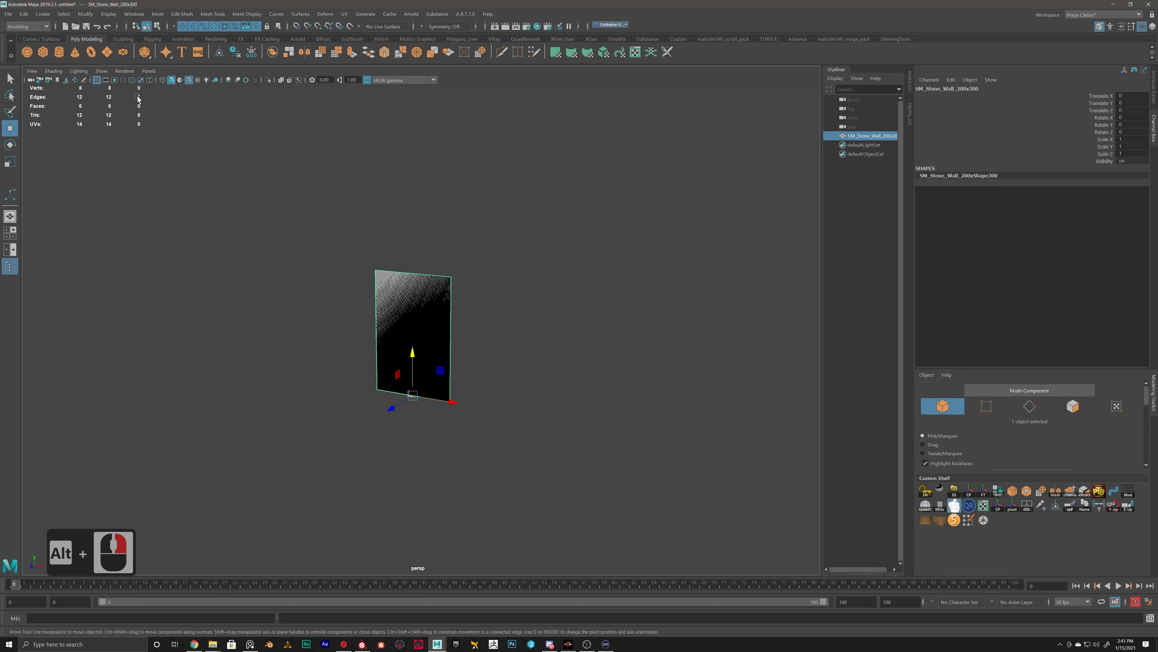
# - Select the perspective view's camera, show its full attributes, and widen the object list and attribute area
pyautogui.click(31, 80)
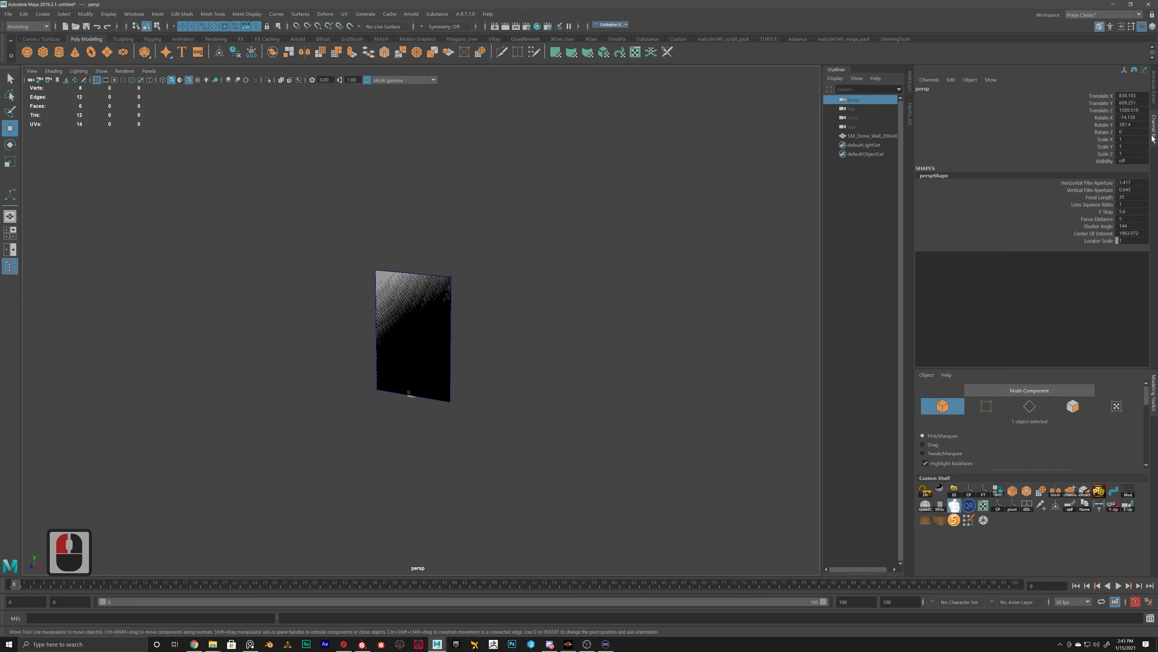
pyautogui.hotkey('ctrl', 'a')
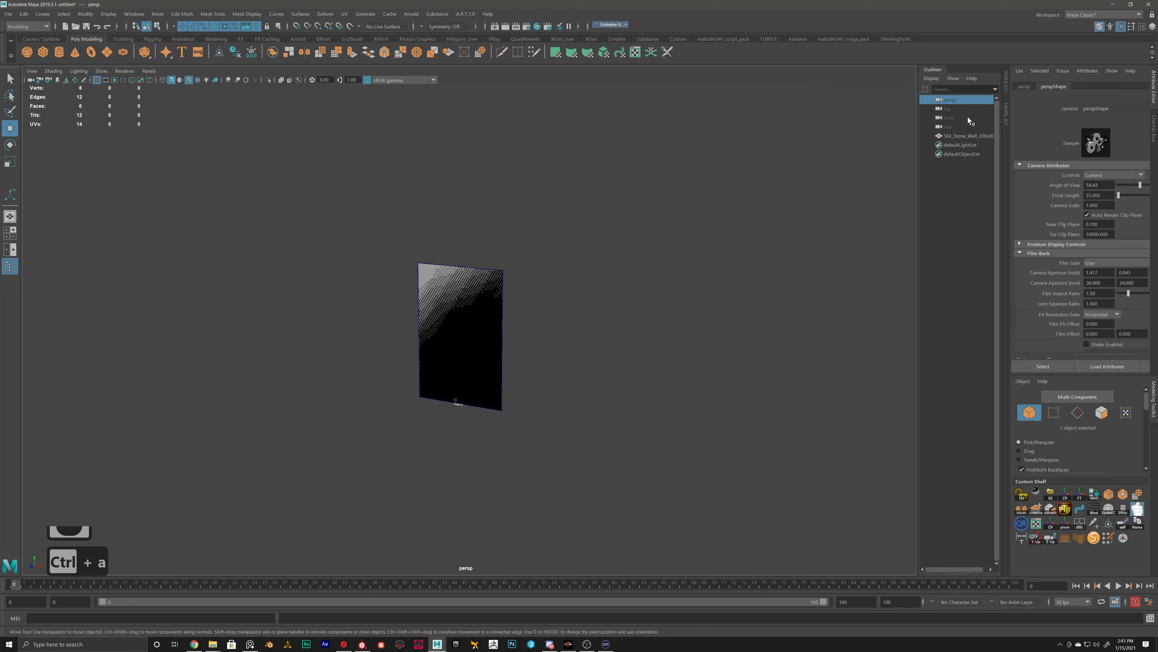
pyautogui.moveTo(917, 85); pyautogui.dragTo(843, 86)
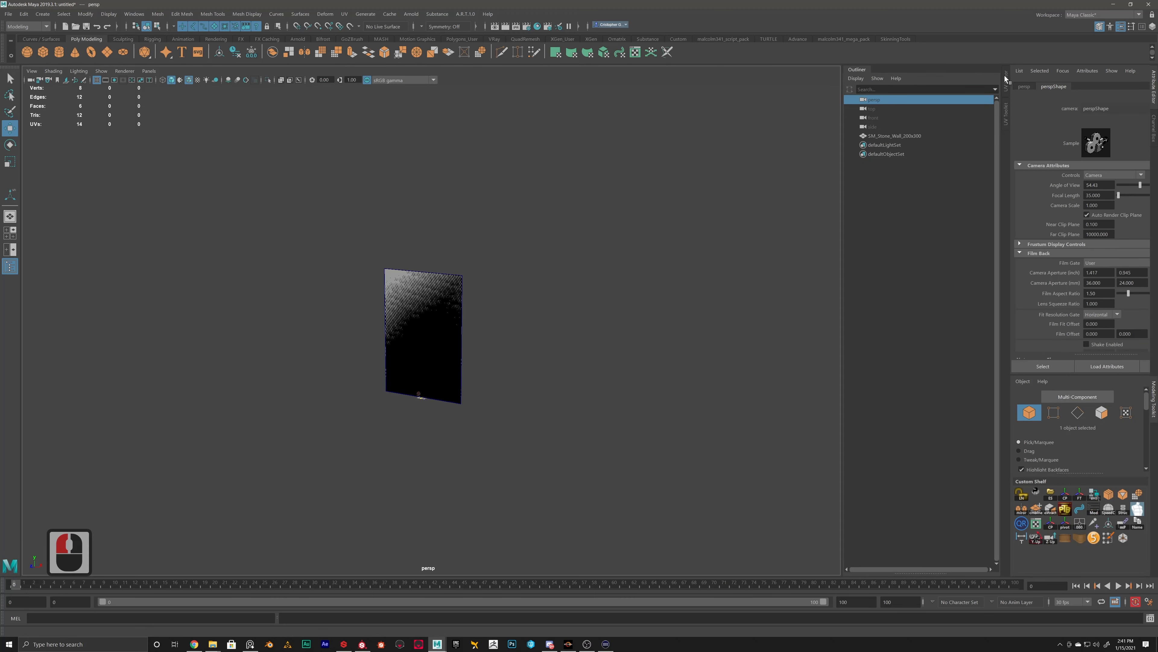
pyautogui.moveTo(1005, 80); pyautogui.dragTo(960, 84)
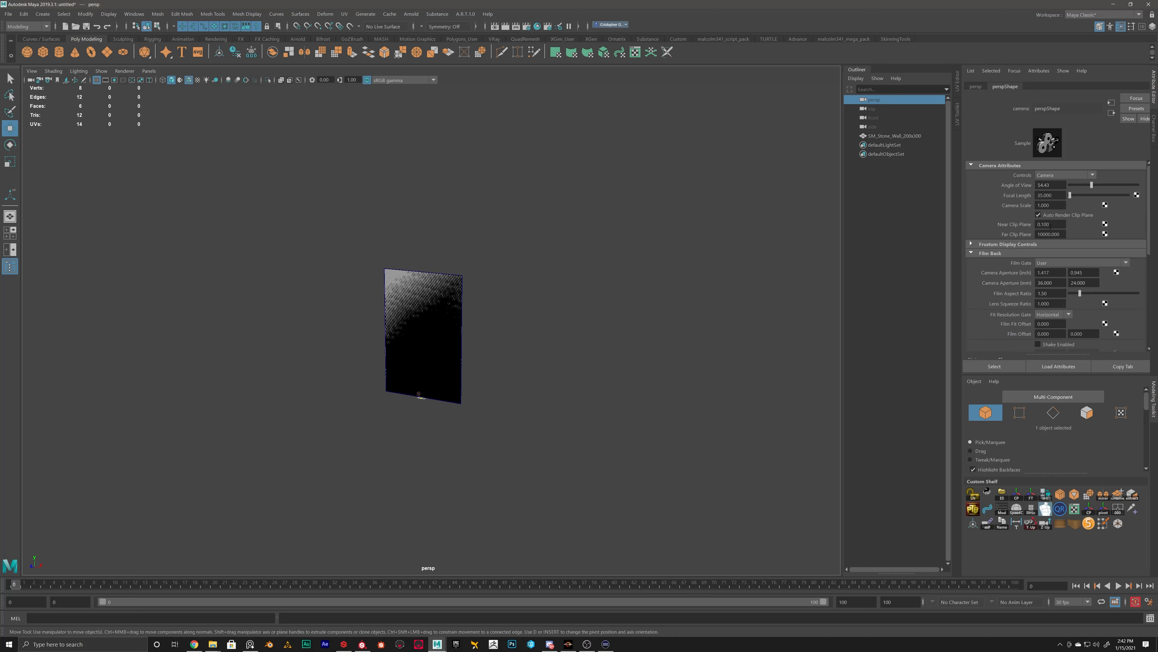
# - Set the perspective camera's near clip plane to 1 and check the wall's shading
pyautogui.moveTo(1051, 226); pyautogui.dragTo(999, 220)
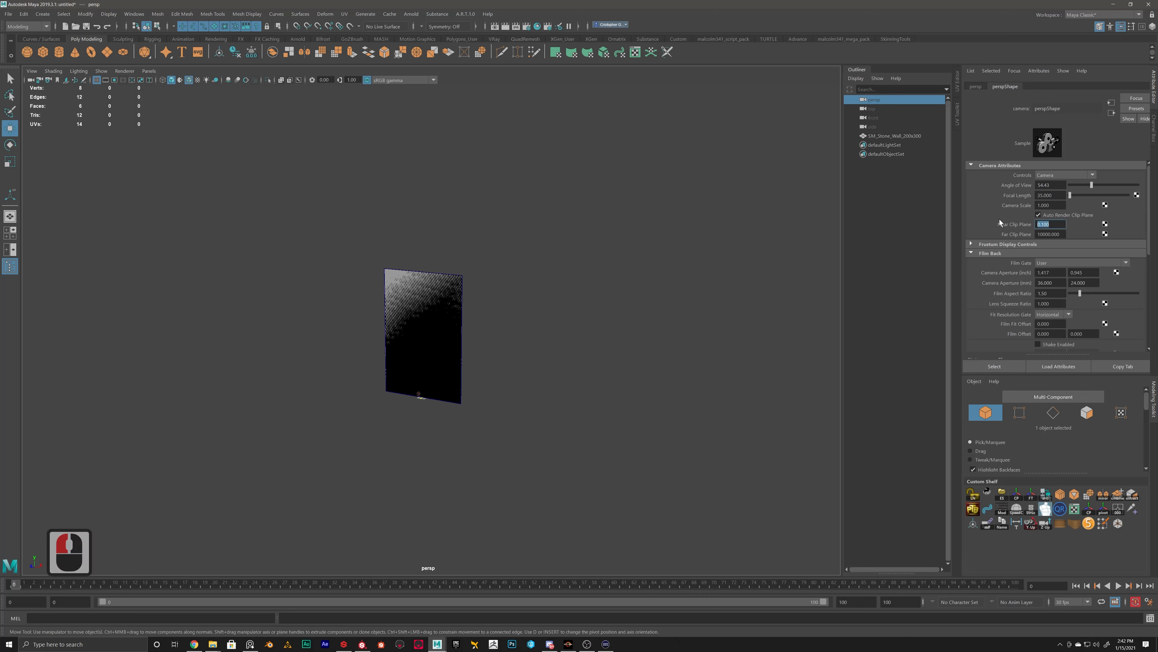
pyautogui.write('1')
pyautogui.press('Return')
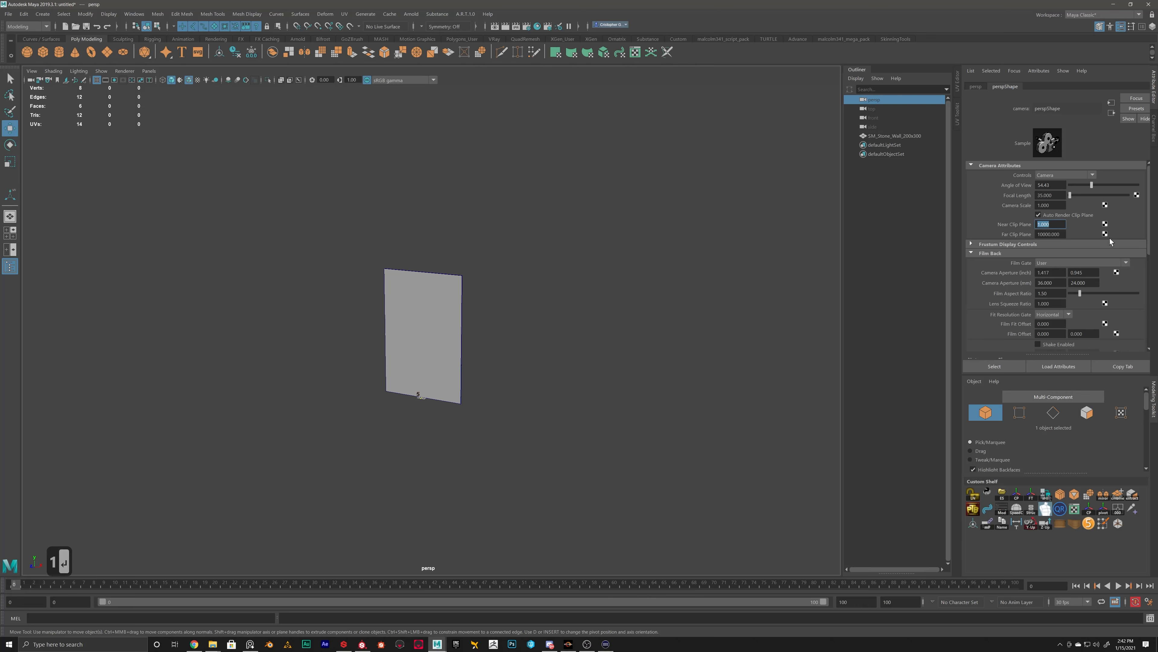
pyautogui.scroll(6, 455, 313)
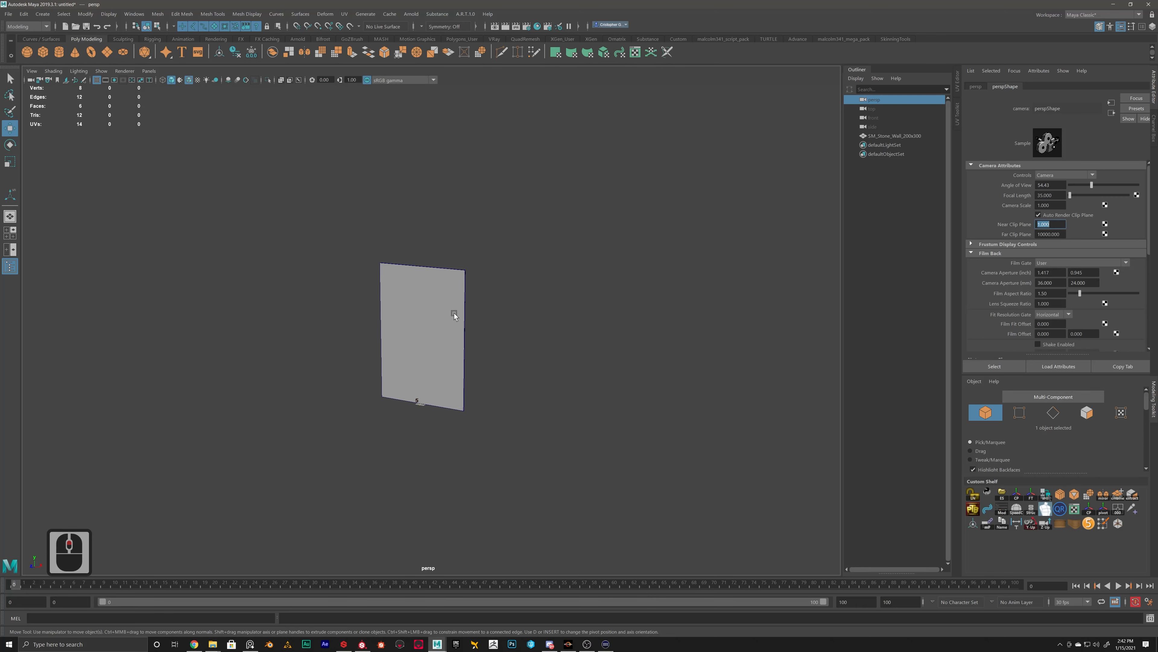
pyautogui.scroll(1, 547, 310)
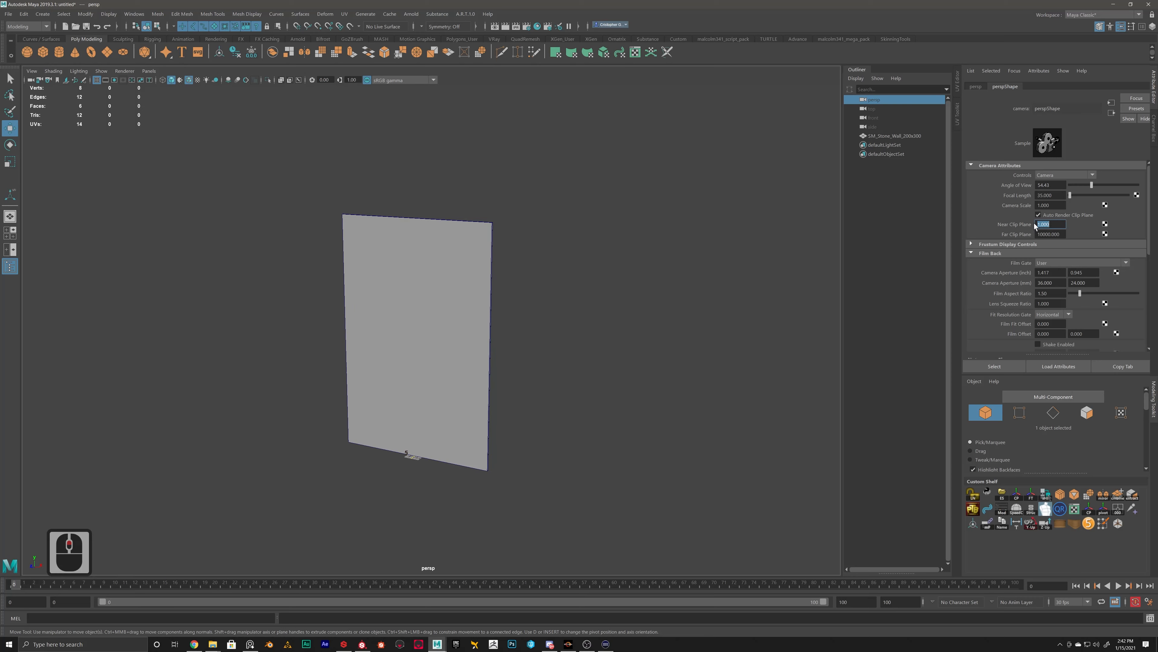
# - Set the perspective camera's near clip plane to 10 and inspect the wall's upper corner up close
pyautogui.keyDown('alt'); pyautogui.moveTo(607, 243); pyautogui.dragTo(543, 315); pyautogui.keyUp('alt')
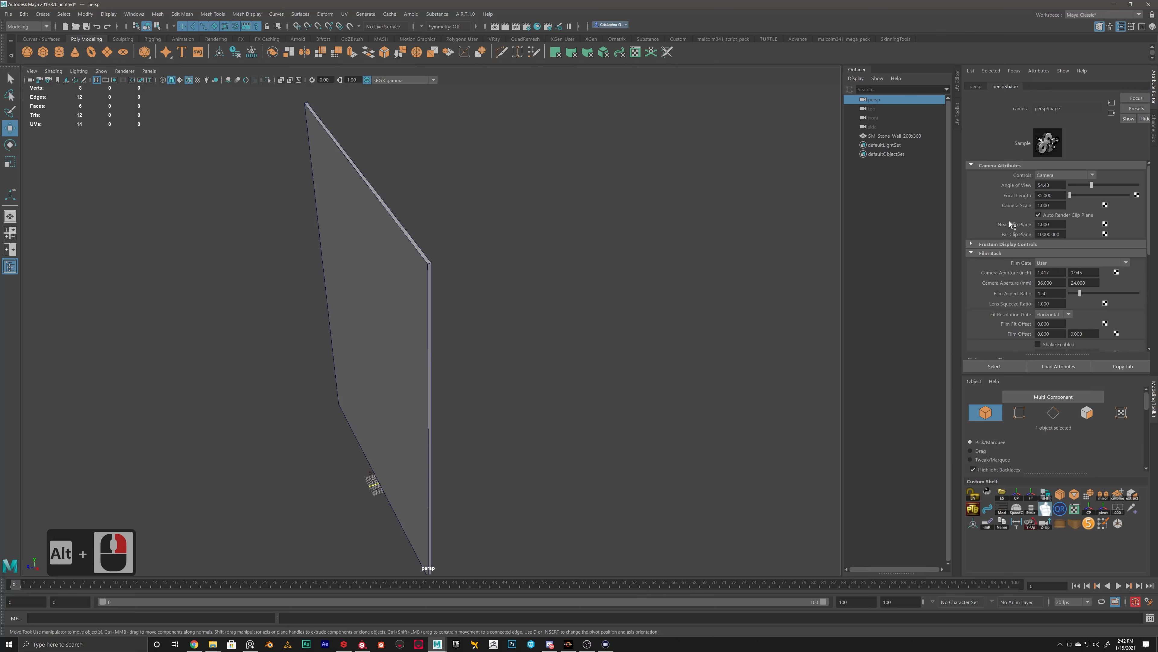
pyautogui.click(1048, 224)
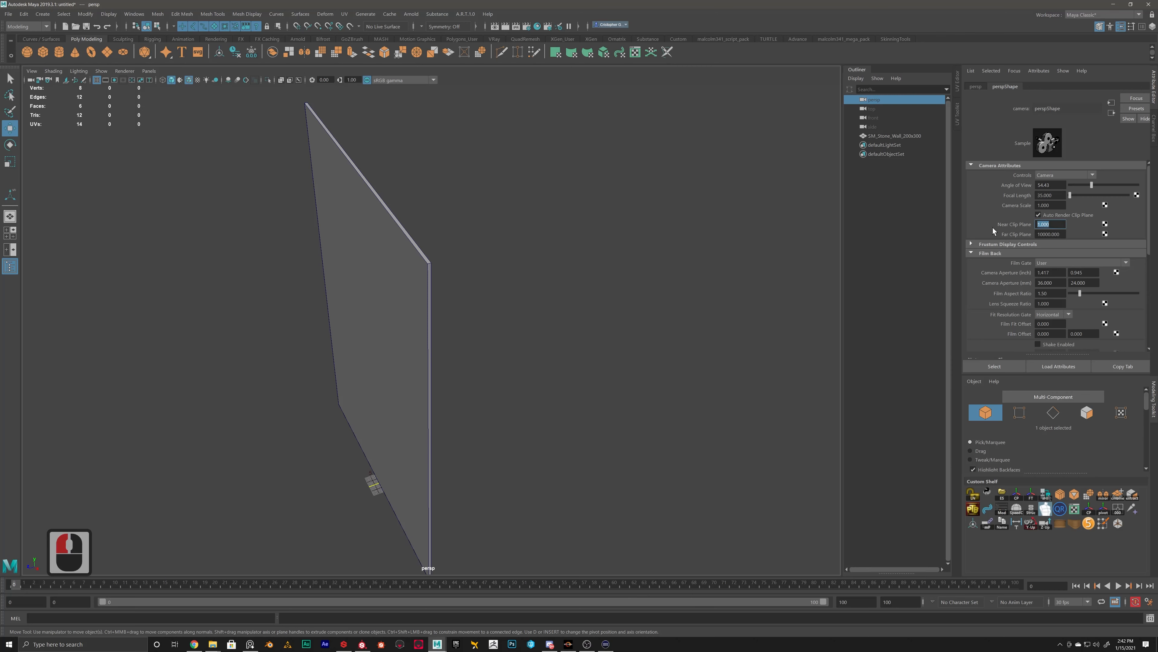
pyautogui.write('5')
pyautogui.press('BackSpace')
pyautogui.write('10')
pyautogui.press('Return')
pyautogui.keyDown('alt'); pyautogui.moveTo(595, 274); pyautogui.dragTo(589, 282); pyautogui.keyUp('alt')
pyautogui.keyDown('alt'); pyautogui.moveTo(589, 281); pyautogui.dragTo(587, 403, button='right'); pyautogui.keyUp('alt')
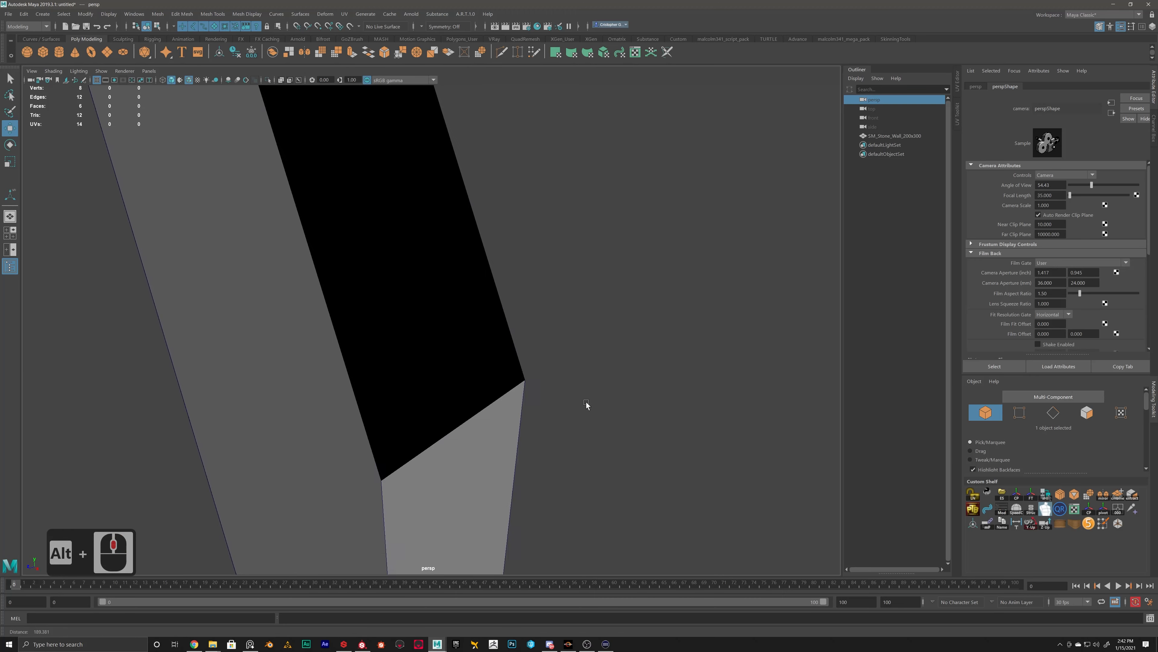
pyautogui.keyDown('alt'); pyautogui.moveTo(587, 404); pyautogui.dragTo(586, 399, button='middle'); pyautogui.keyUp('alt')
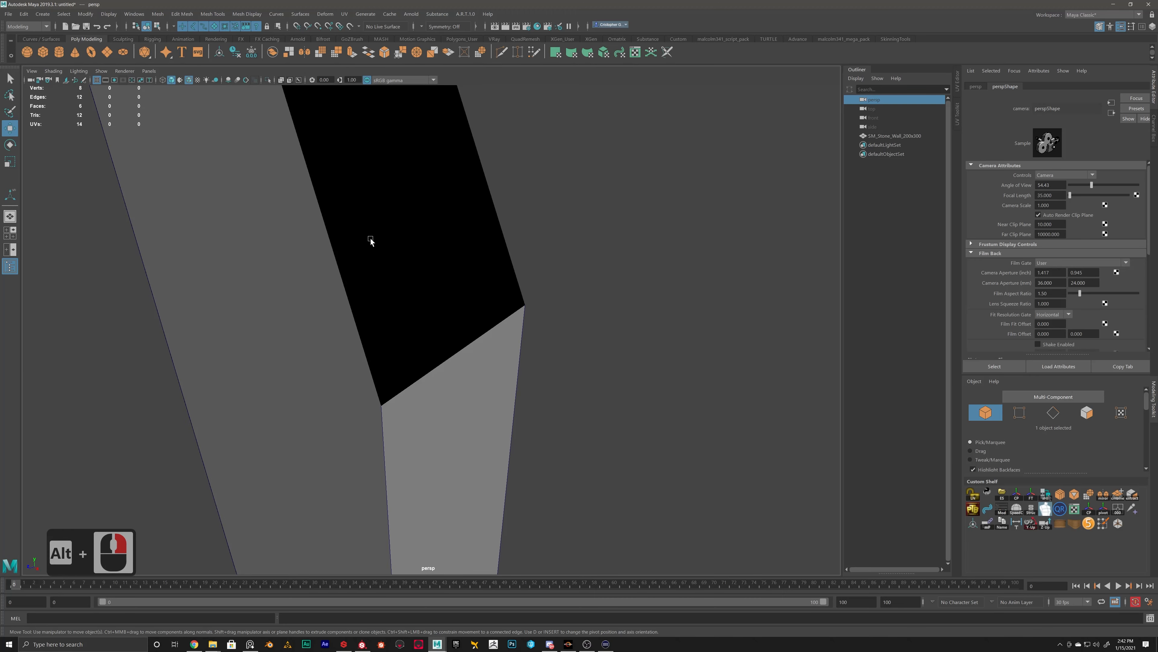
pyautogui.keyDown('alt'); pyautogui.moveTo(491, 212); pyautogui.dragTo(566, 228, button='middle'); pyautogui.keyUp('alt')
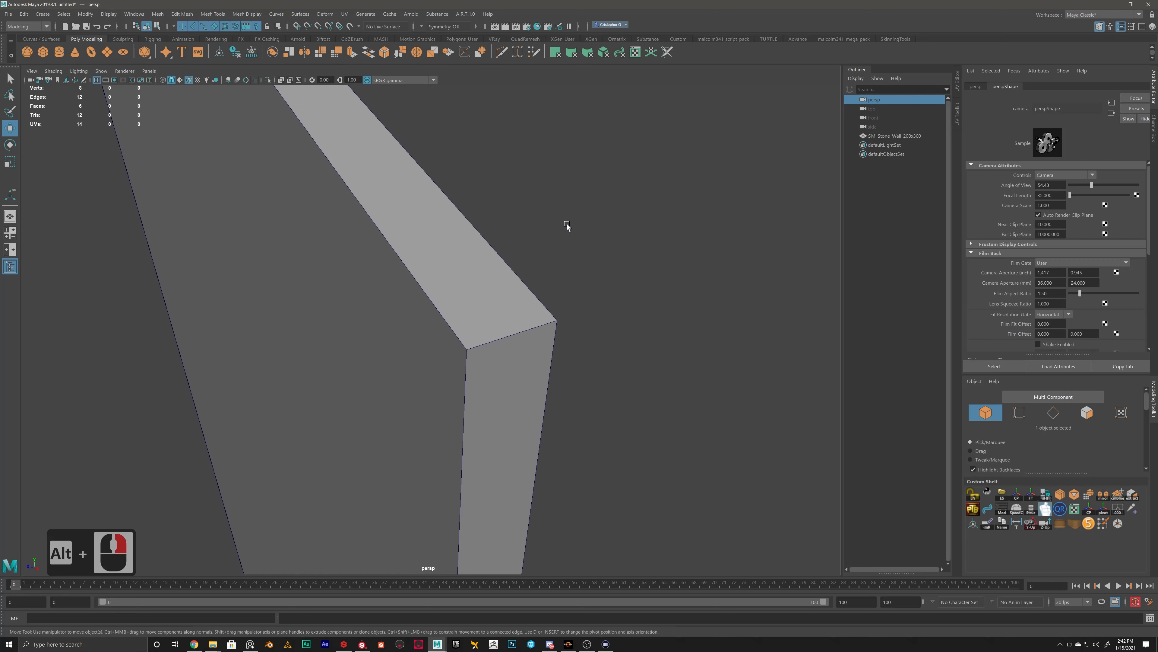
# - Try a near clip plane of 100 on the perspective camera and inspect the wall's edges
pyautogui.click(1059, 225)
pyautogui.write('100')
pyautogui.press('Return')
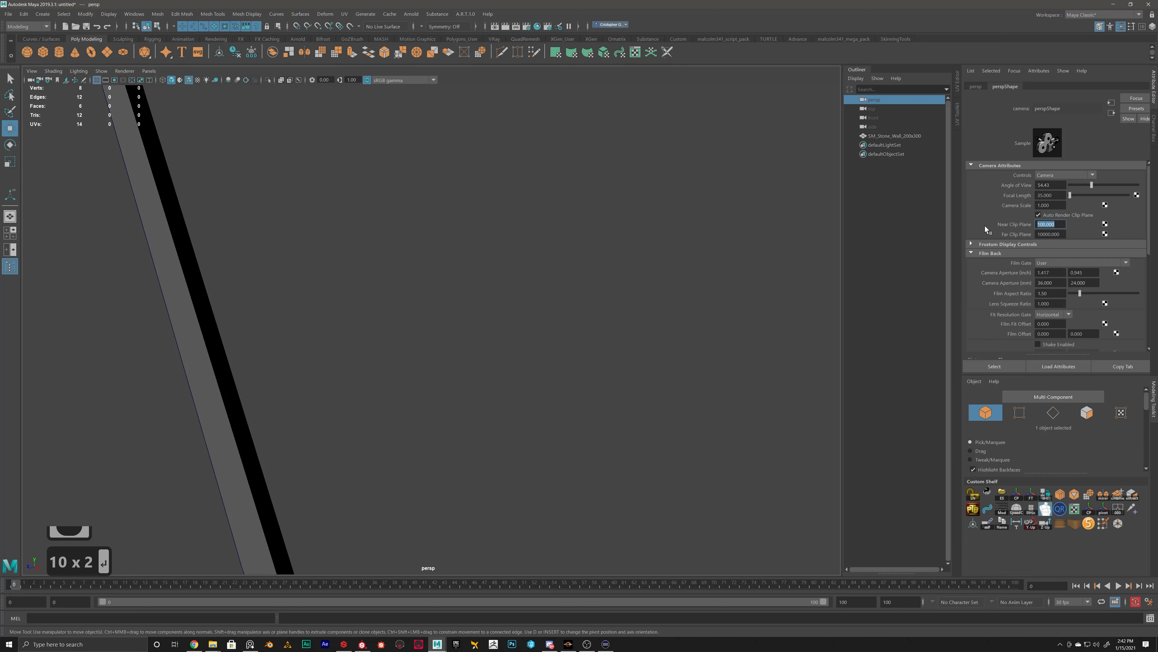
pyautogui.keyDown('alt'); pyautogui.moveTo(318, 423); pyautogui.dragTo(352, 394, button='middle'); pyautogui.keyUp('alt')
pyautogui.scroll(2, 352, 393)
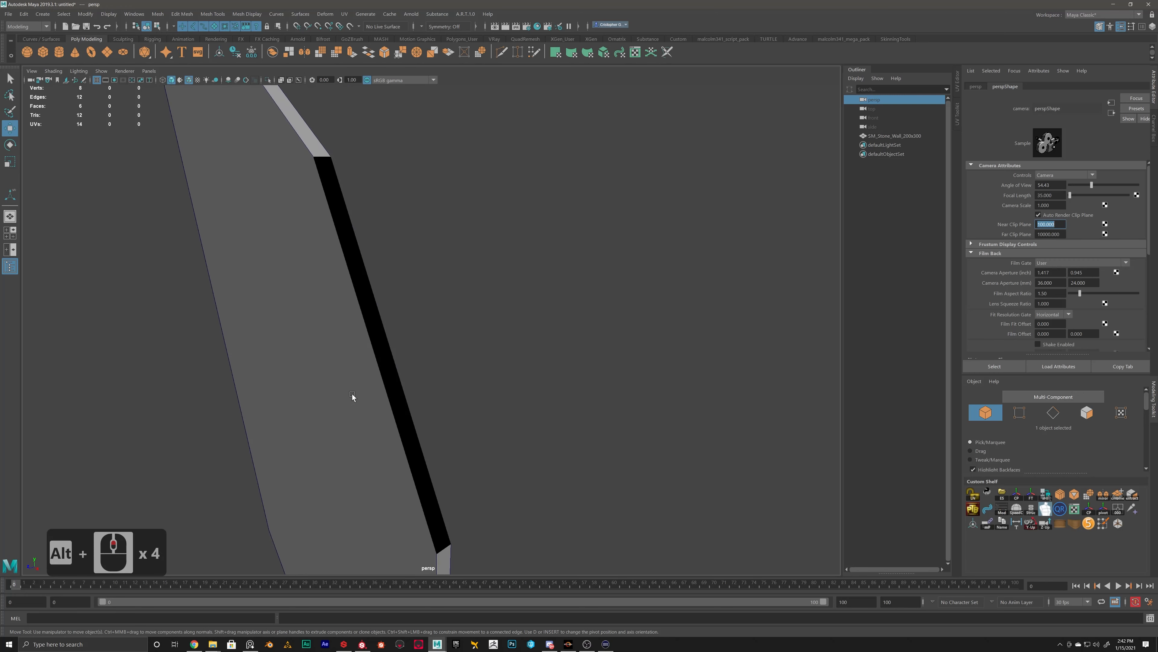
pyautogui.scroll(-2, 352, 394)
pyautogui.scroll(1, 352, 396)
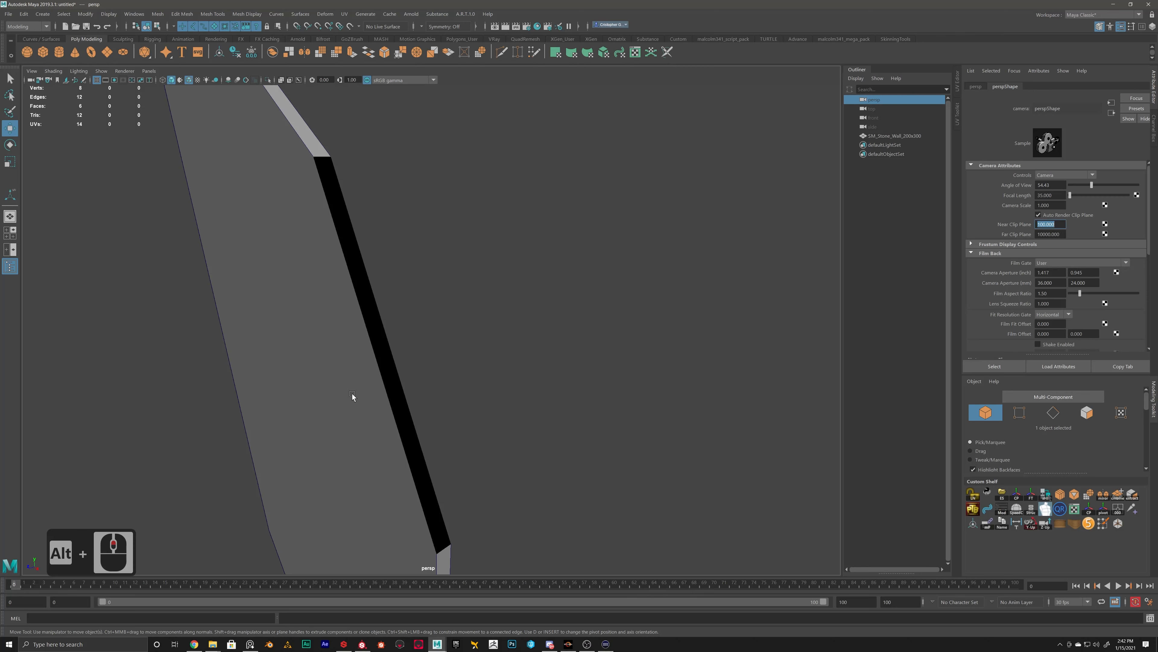
pyautogui.scroll(-1, 352, 396)
pyautogui.scroll(1, 352, 396)
pyautogui.scroll(-1, 352, 396)
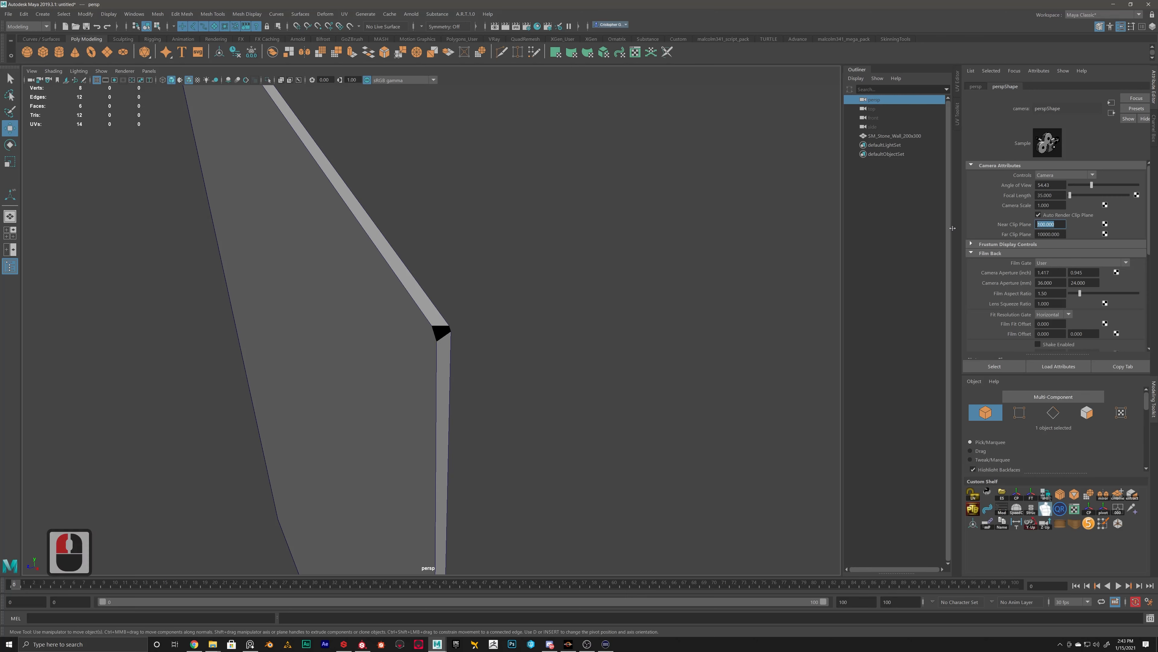
# - Return the perspective camera's near clip plane to 1, check the wall up close, and select the wall
pyautogui.write('1')
pyautogui.press('Return')
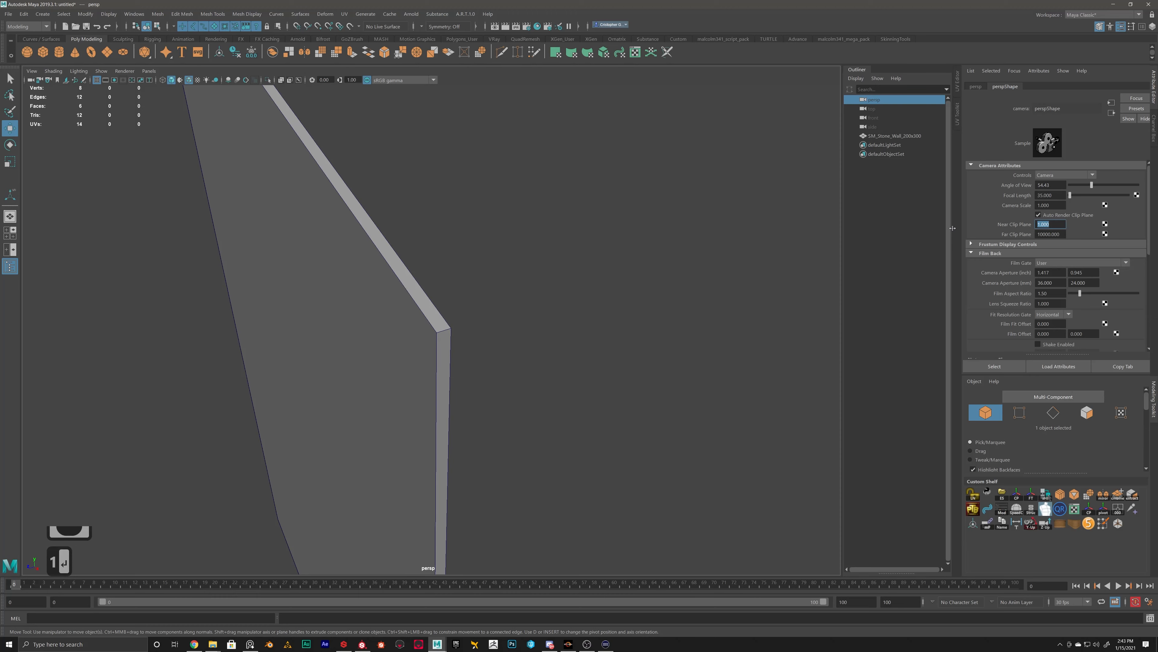
pyautogui.keyDown('alt'); pyautogui.moveTo(451, 341); pyautogui.dragTo(470, 315); pyautogui.keyUp('alt')
pyautogui.keyDown('alt'); pyautogui.moveTo(470, 315); pyautogui.dragTo(530, 288, button='right'); pyautogui.keyUp('alt')
pyautogui.keyDown('alt'); pyautogui.moveTo(530, 288); pyautogui.dragTo(523, 322, button='middle'); pyautogui.keyUp('alt')
pyautogui.keyDown('alt'); pyautogui.moveTo(523, 322); pyautogui.dragTo(545, 371, button='right'); pyautogui.keyUp('alt')
pyautogui.keyDown('alt'); pyautogui.moveTo(544, 372); pyautogui.dragTo(527, 335, button='middle'); pyautogui.keyUp('alt')
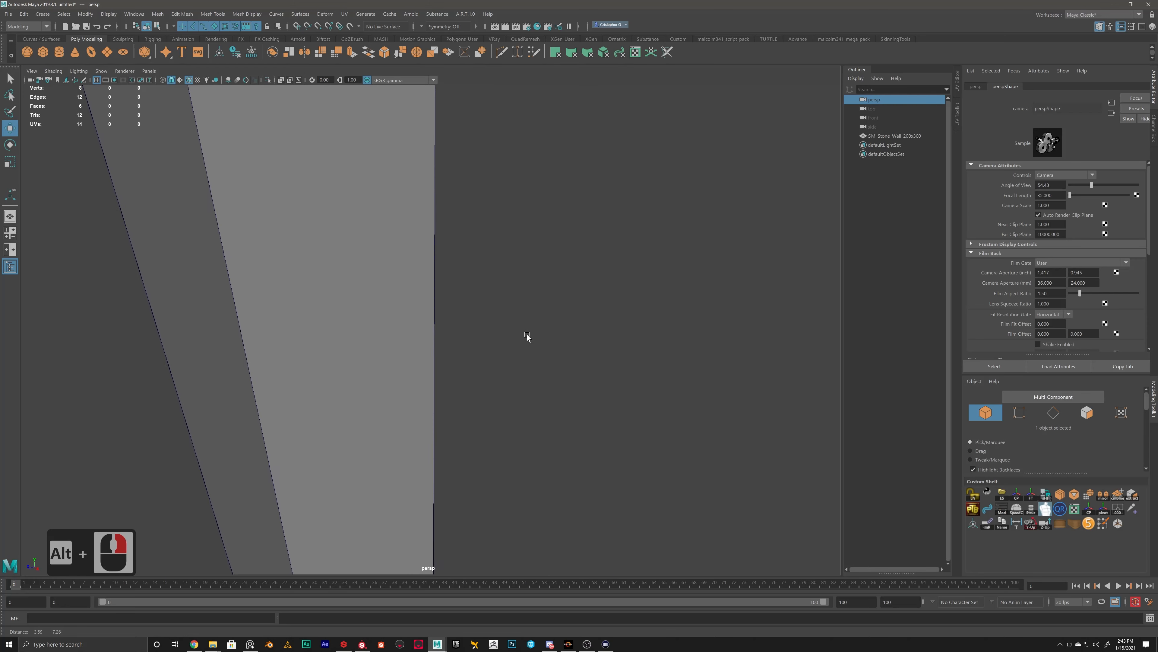
pyautogui.keyDown('alt'); pyautogui.moveTo(526, 336); pyautogui.dragTo(413, 346, button='right'); pyautogui.keyUp('alt')
pyautogui.moveTo(413, 346)
pyautogui.keyDown('alt'); pyautogui.mouseDown()
pyautogui.moveTo(438, 333)
pyautogui.moveTo(553, 351)
pyautogui.moveTo(511, 359)
pyautogui.moveTo(415, 343)
pyautogui.mouseUp(); pyautogui.keyUp('alt')
pyautogui.click(414, 343)
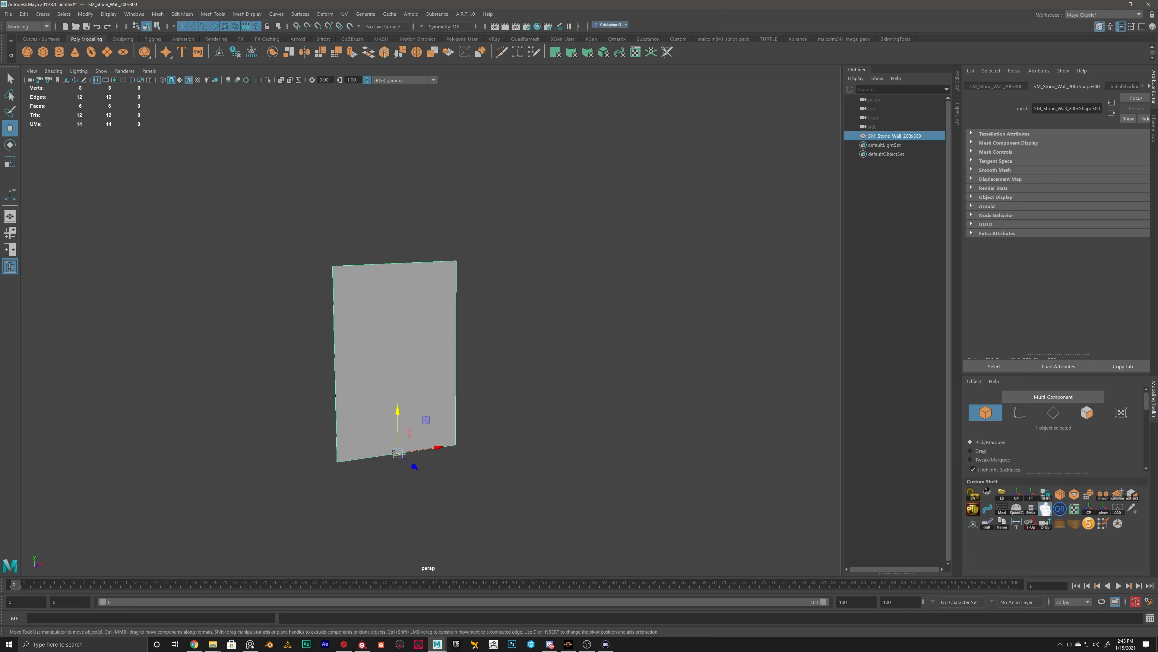
# - Bring up the house concept art reference and compare it with the stone wall piece
pyautogui.moveTo(1157, 56); pyautogui.dragTo(650, 106)
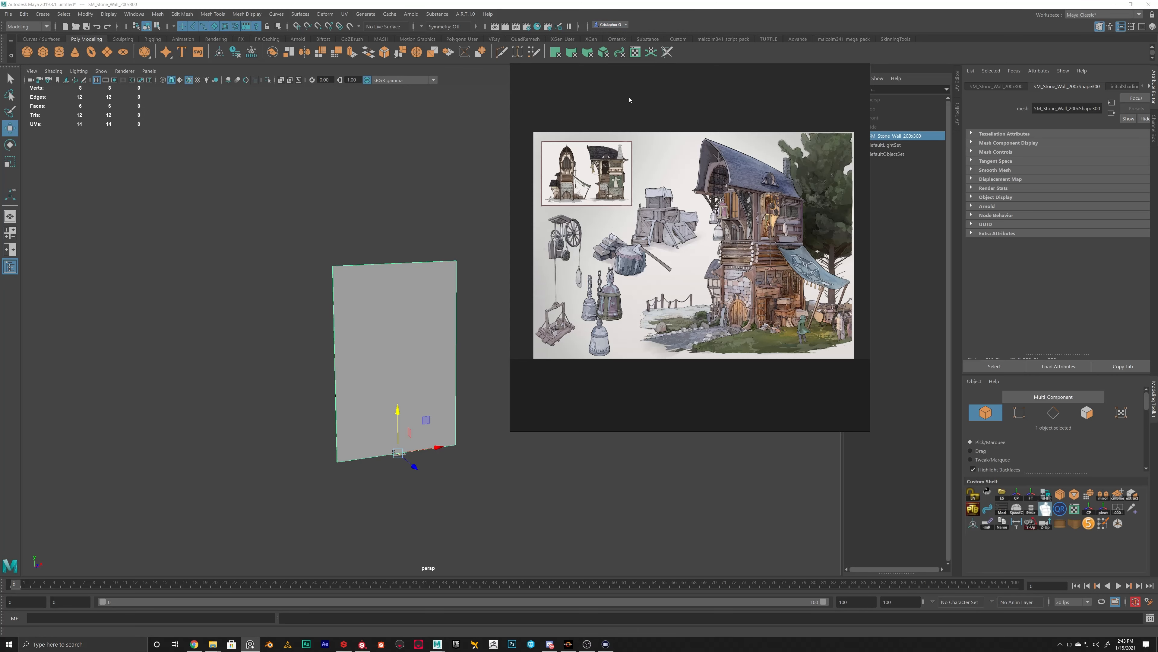
pyautogui.click(310, 335)
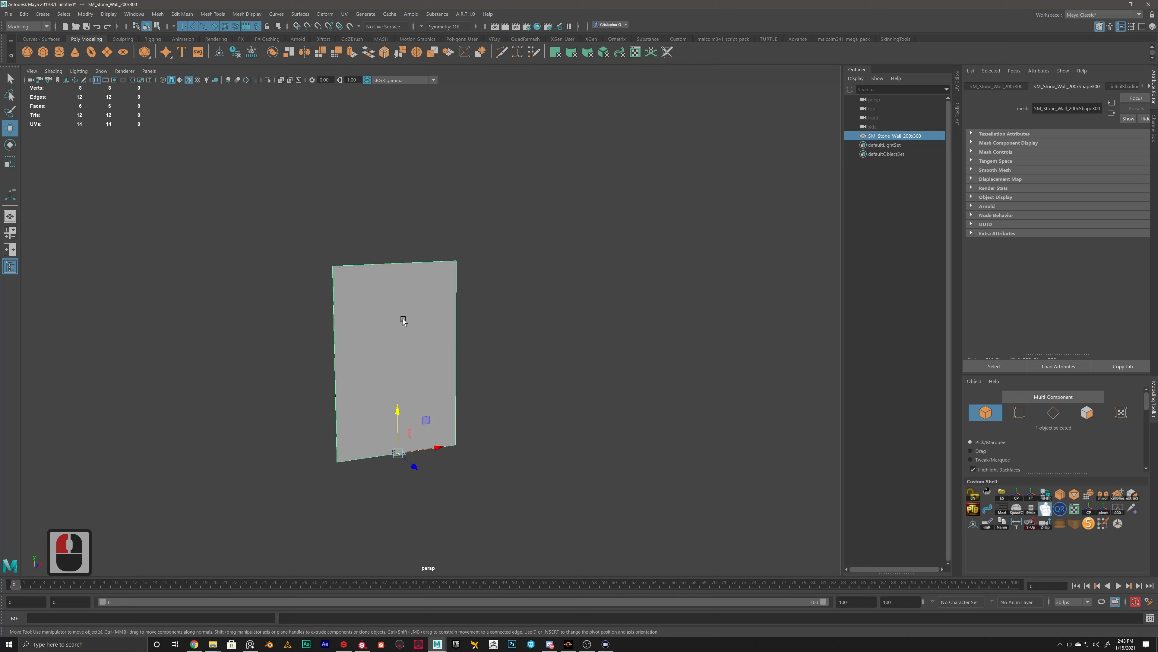
pyautogui.keyDown('alt'); pyautogui.moveTo(473, 381); pyautogui.dragTo(451, 419); pyautogui.keyUp('alt')
pyautogui.keyDown('alt'); pyautogui.scroll(5, 452, 419); pyautogui.keyUp('alt')
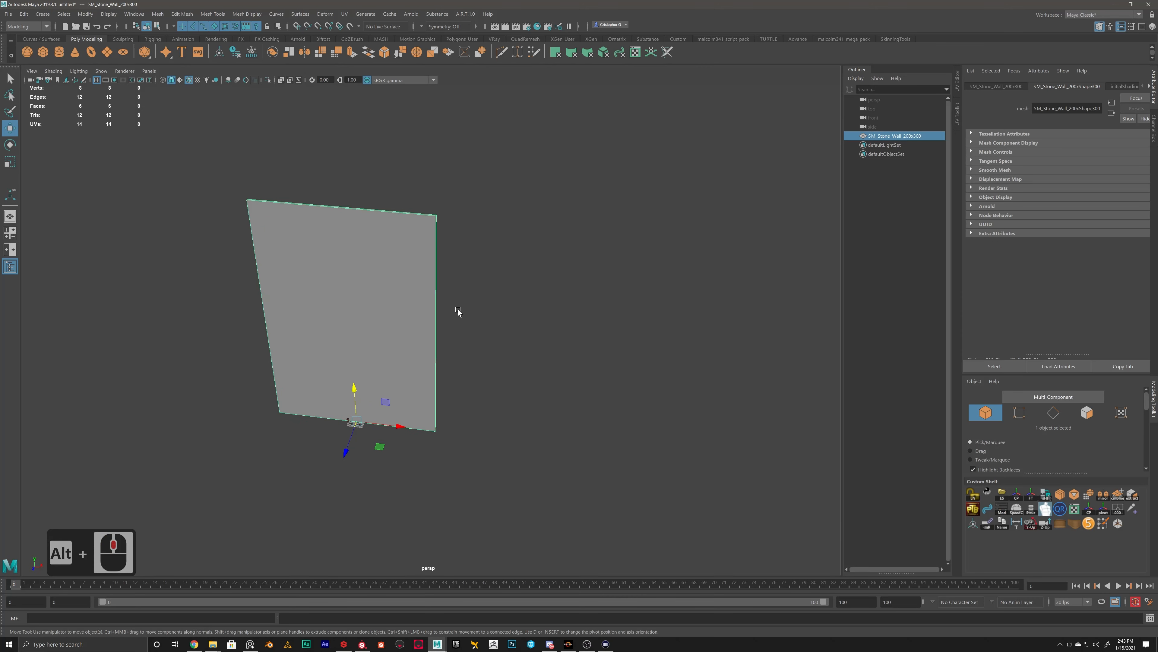
pyautogui.click(400, 309)
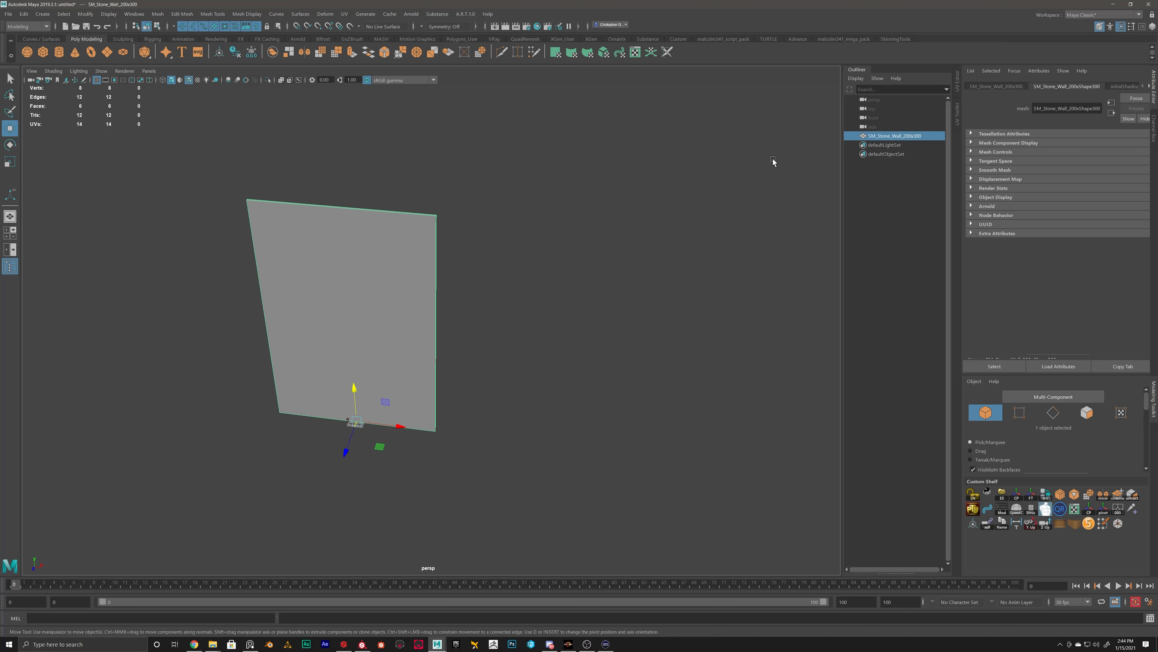
# - Create a polygon cube at the stone wall's base and set its width to 400
pyautogui.click(502, 347)
pyautogui.keyDown('shift'); pyautogui.moveTo(496, 341); pyautogui.dragTo(494, 375, button='right'); pyautogui.keyUp('shift')
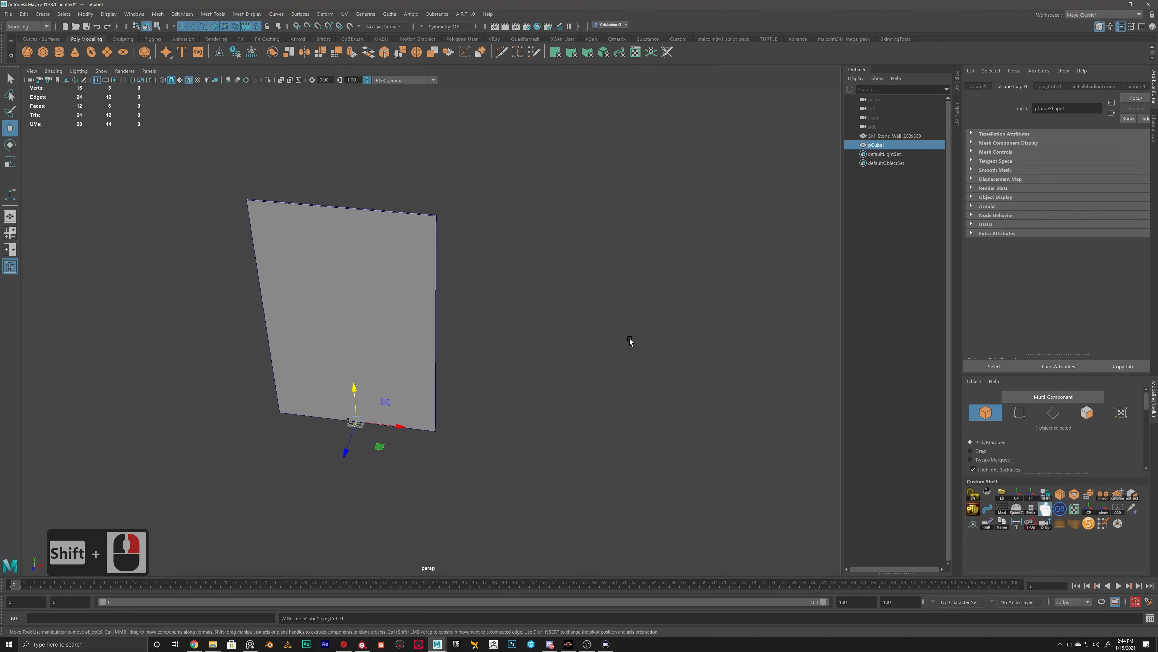
pyautogui.press('t')
pyautogui.click(557, 215)
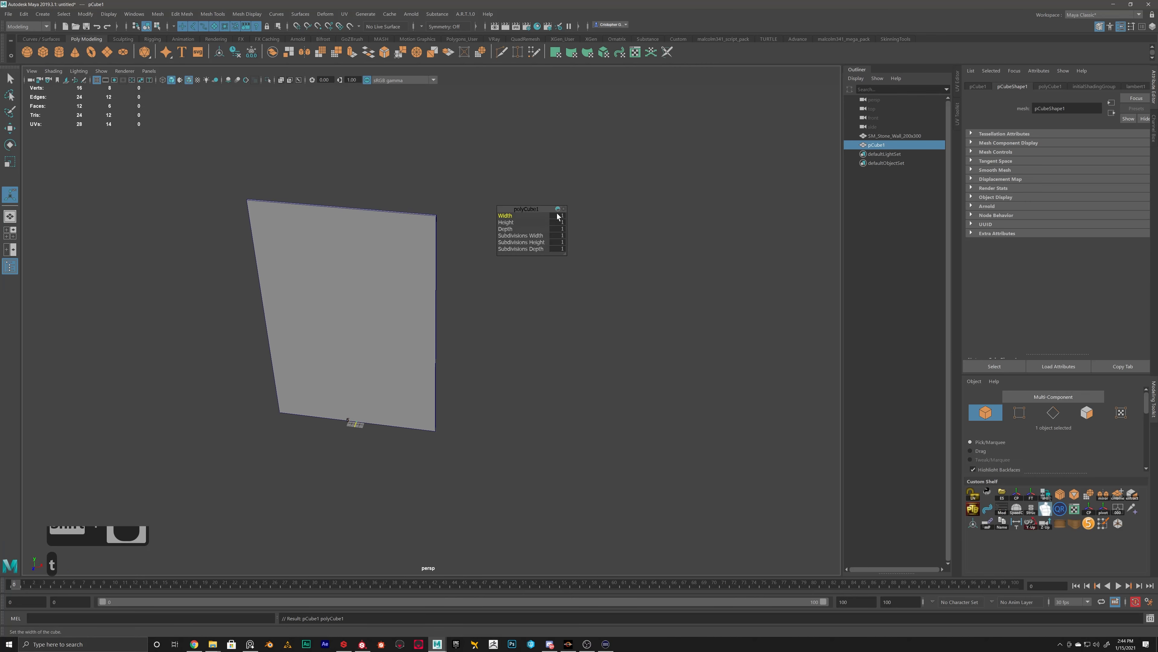
pyautogui.write('4')
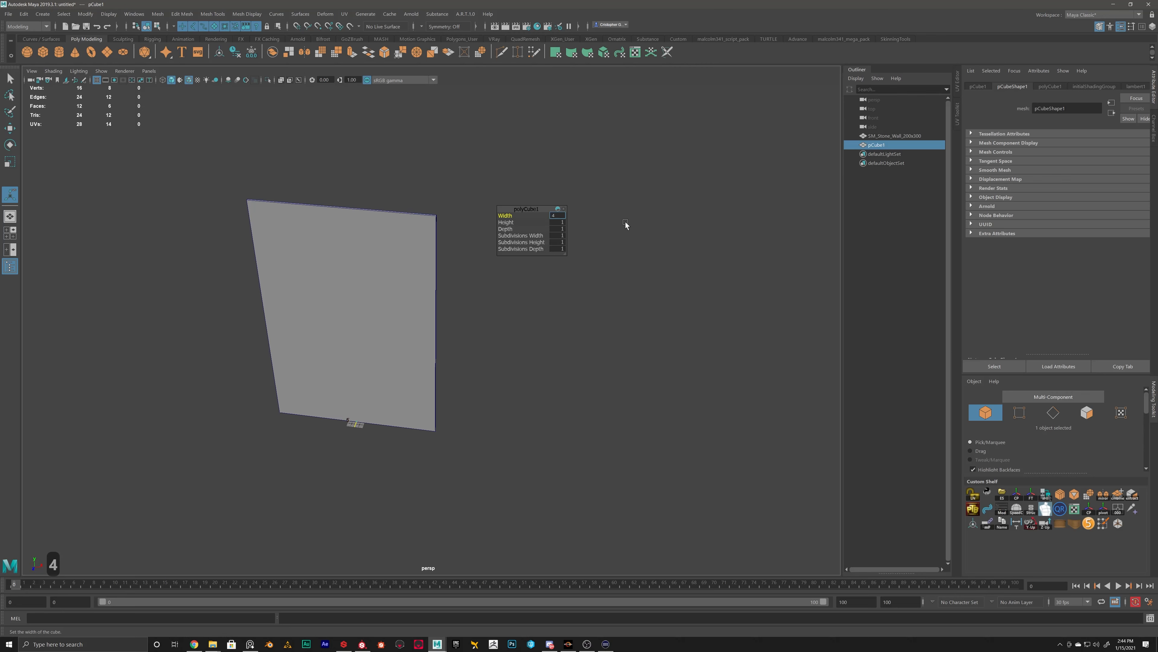
pyautogui.write('00')
pyautogui.press('Return')
# - Set the new cube's height to 300 and its depth to 2
pyautogui.click(558, 222)
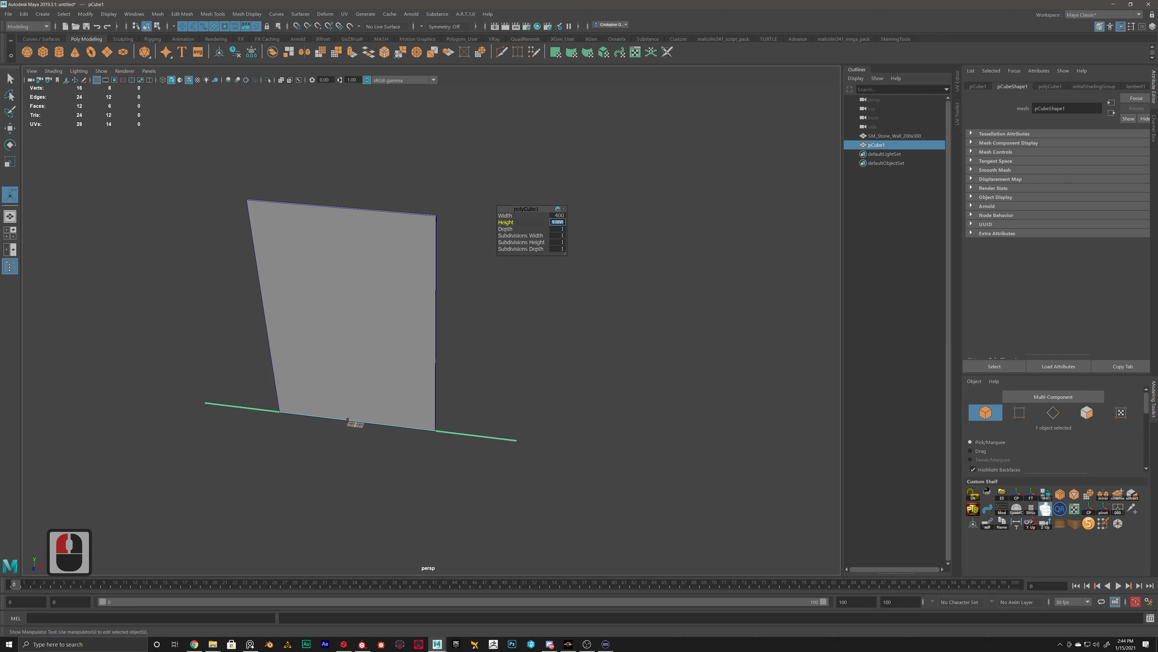
pyautogui.write('300')
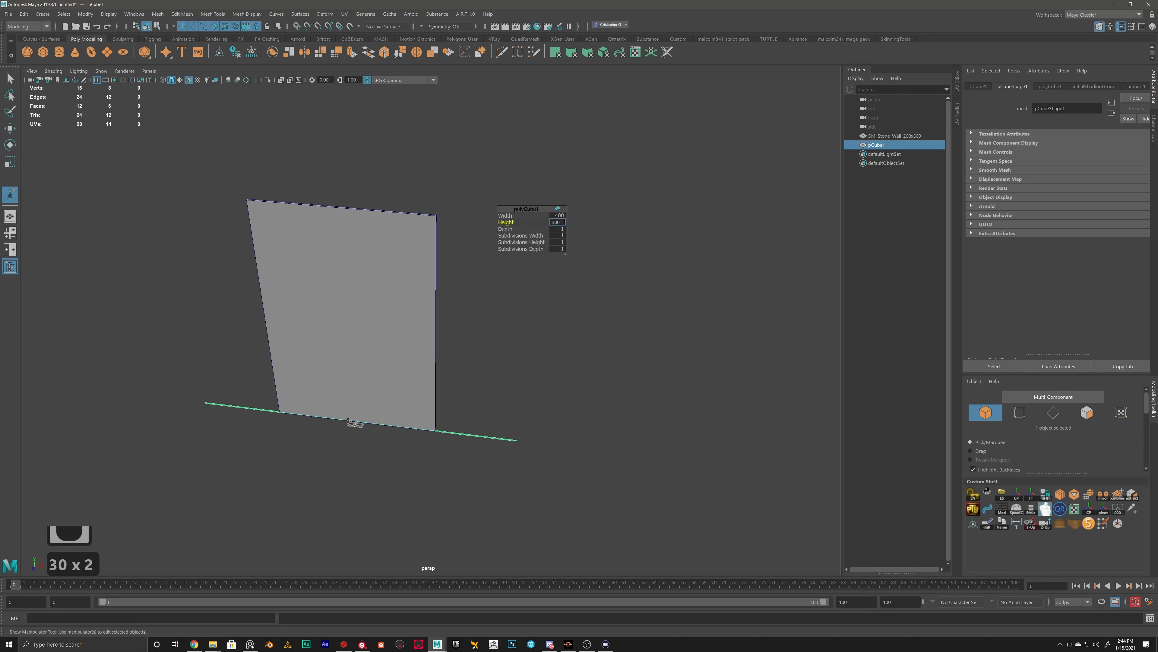
pyautogui.press('Return')
pyautogui.press('Tab')
pyautogui.write('2')
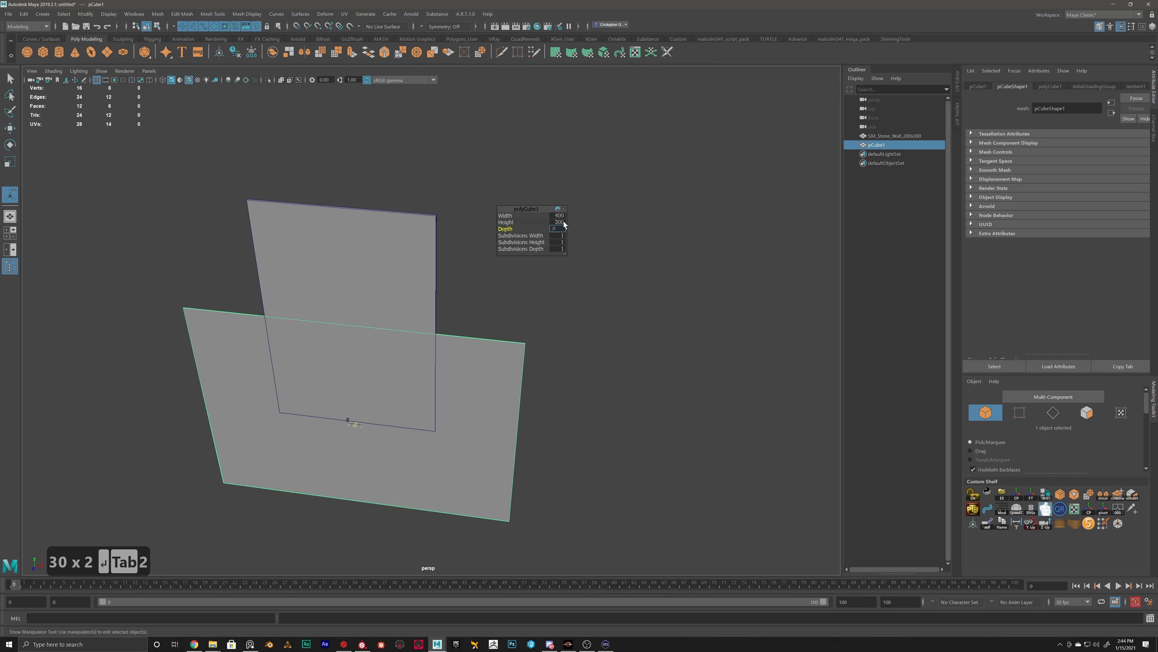
pyautogui.press('Return')
pyautogui.moveTo(622, 388)
pyautogui.keyDown('alt'); pyautogui.mouseDown()
pyautogui.moveTo(579, 370)
pyautogui.moveTo(507, 373)
pyautogui.moveTo(608, 370)
pyautogui.mouseUp(); pyautogui.keyUp('alt')
pyautogui.click(496, 373)
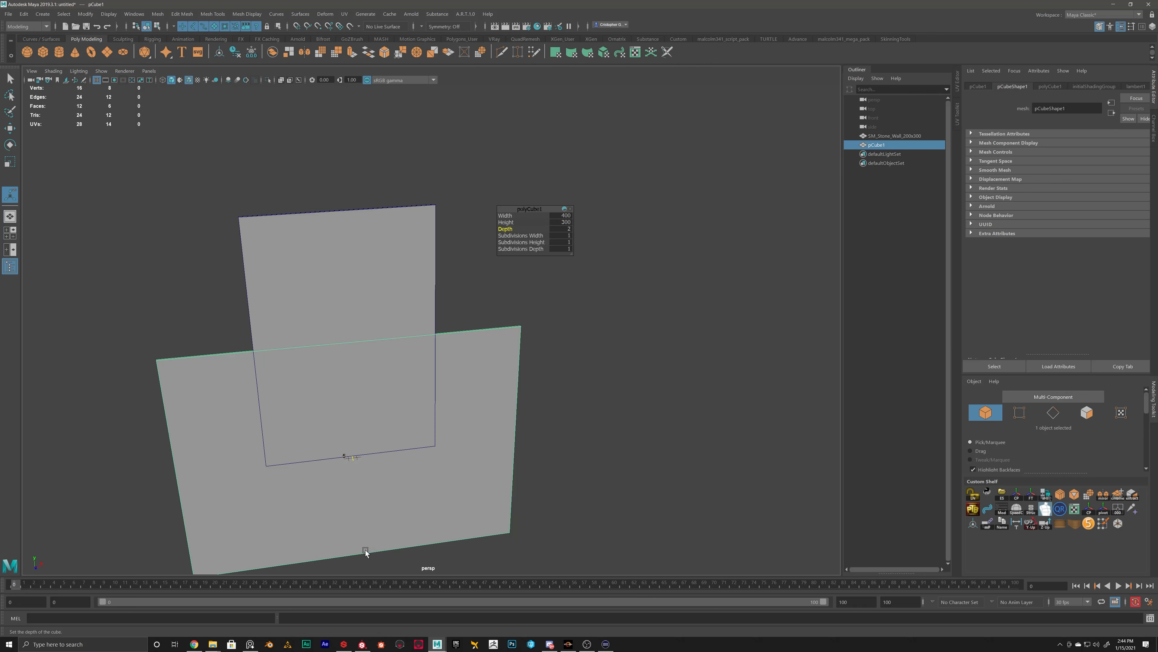
# - Delete the 400-wide cube, keeping only the original stone wall piece in the scene
pyautogui.click(644, 346)
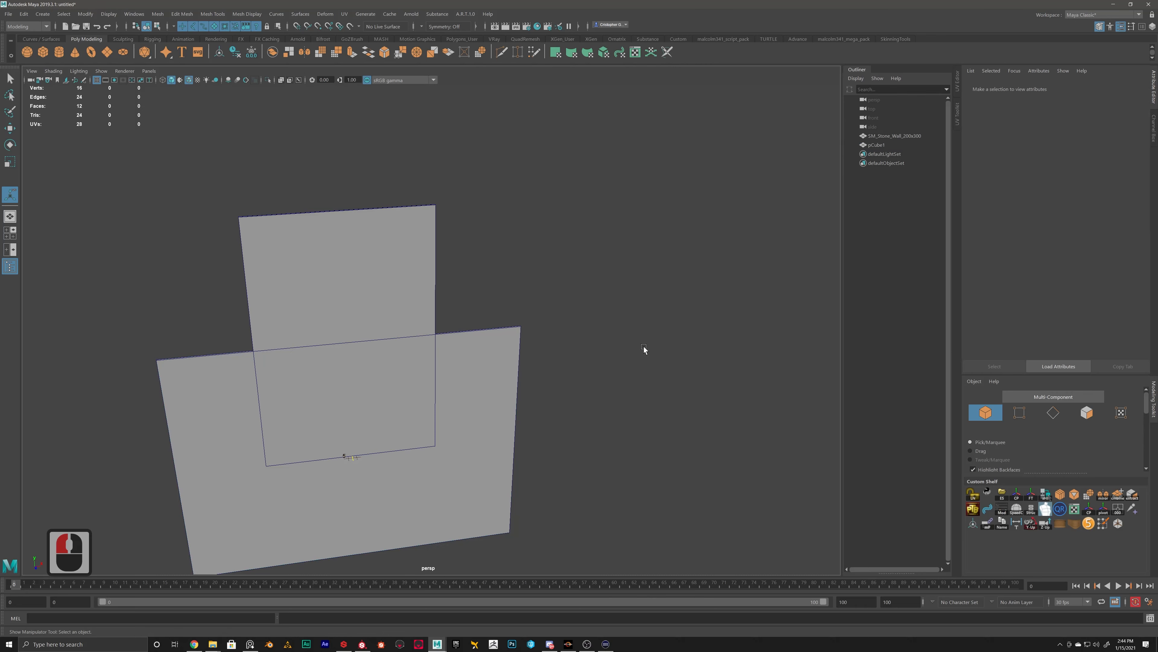
pyautogui.click(387, 224)
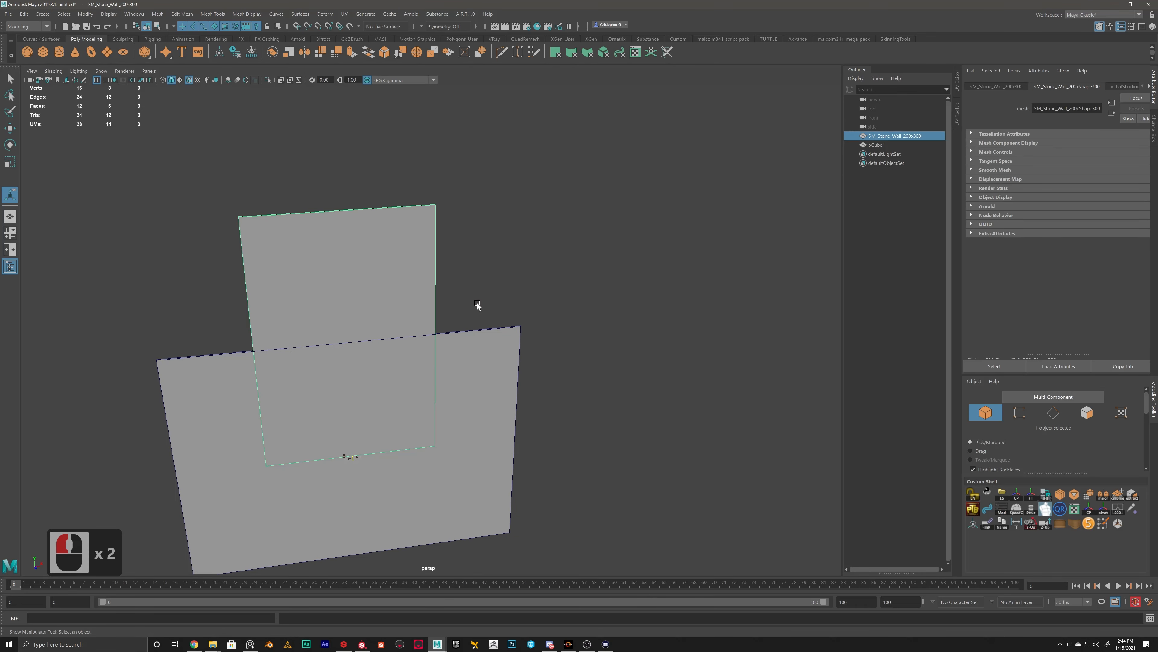
pyautogui.click(488, 387)
pyautogui.press('Delete')
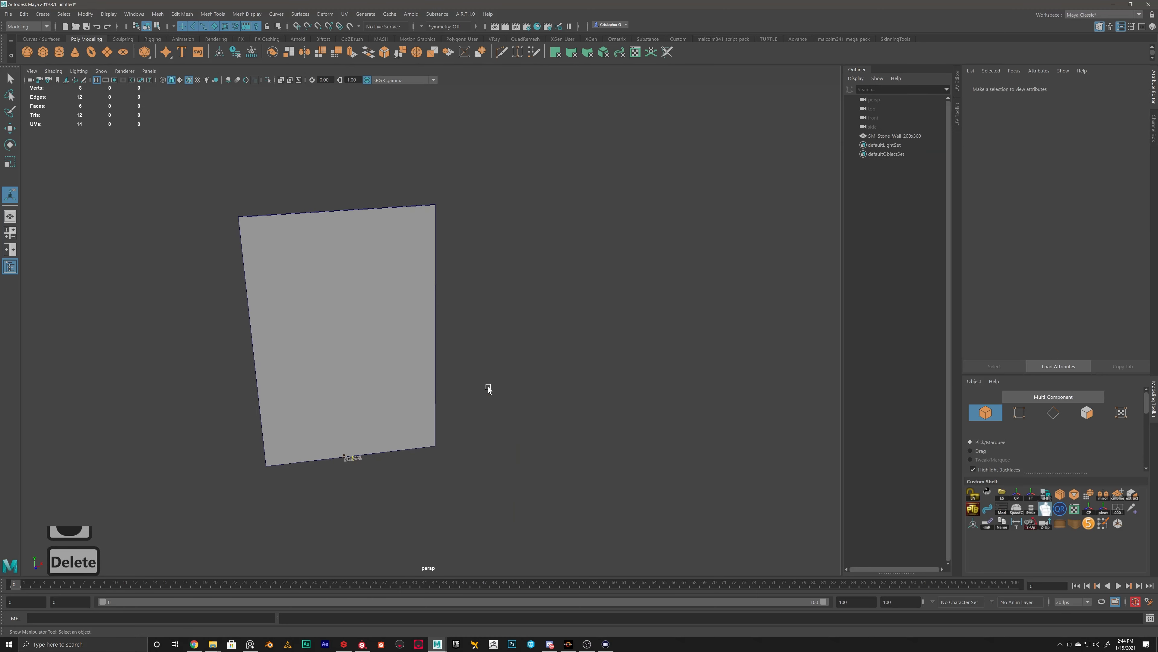
# - Select SM_Stone_Wall_200x300 and duplicate it in place
pyautogui.moveTo(453, 368); pyautogui.dragTo(431, 411)
pyautogui.keyDown('alt'); pyautogui.moveTo(482, 441); pyautogui.dragTo(436, 419); pyautogui.keyUp('alt')
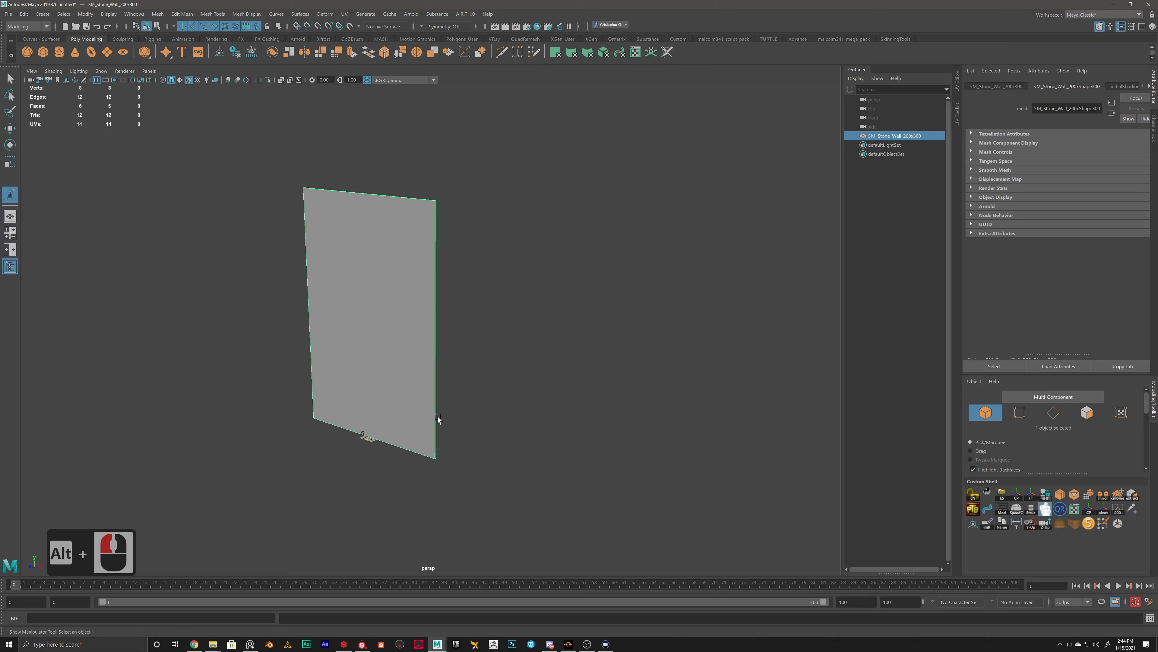
pyautogui.press('w')
pyautogui.keyDown('alt'); pyautogui.moveTo(437, 419); pyautogui.dragTo(398, 381); pyautogui.keyUp('alt')
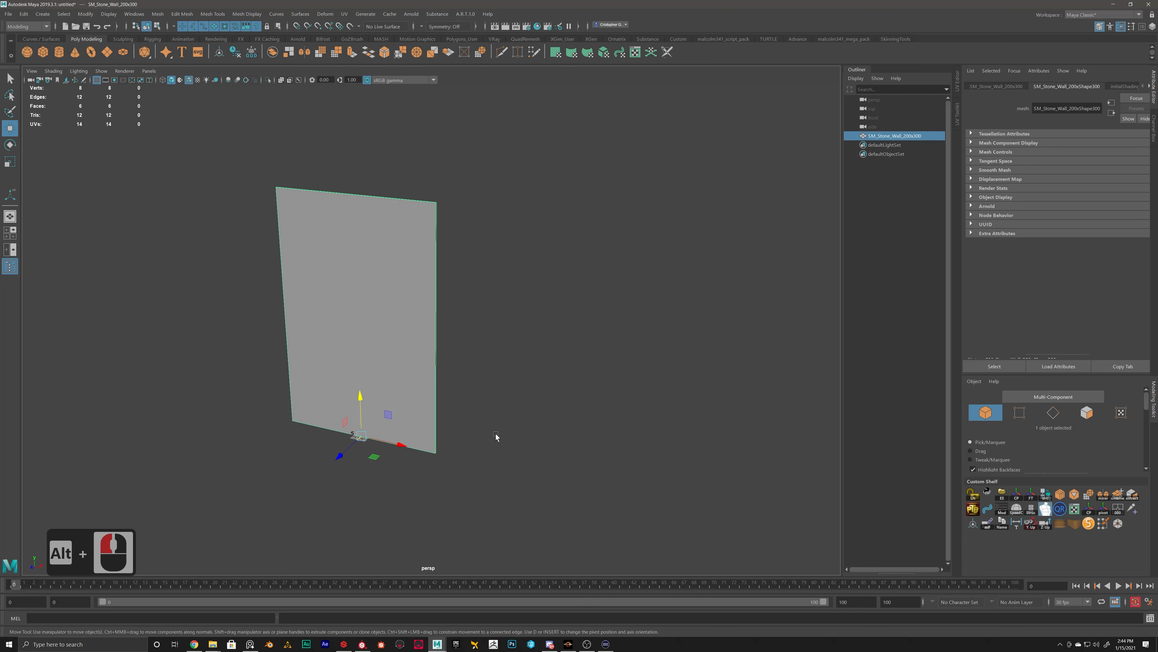
pyautogui.hotkey('ctrl', 'd')
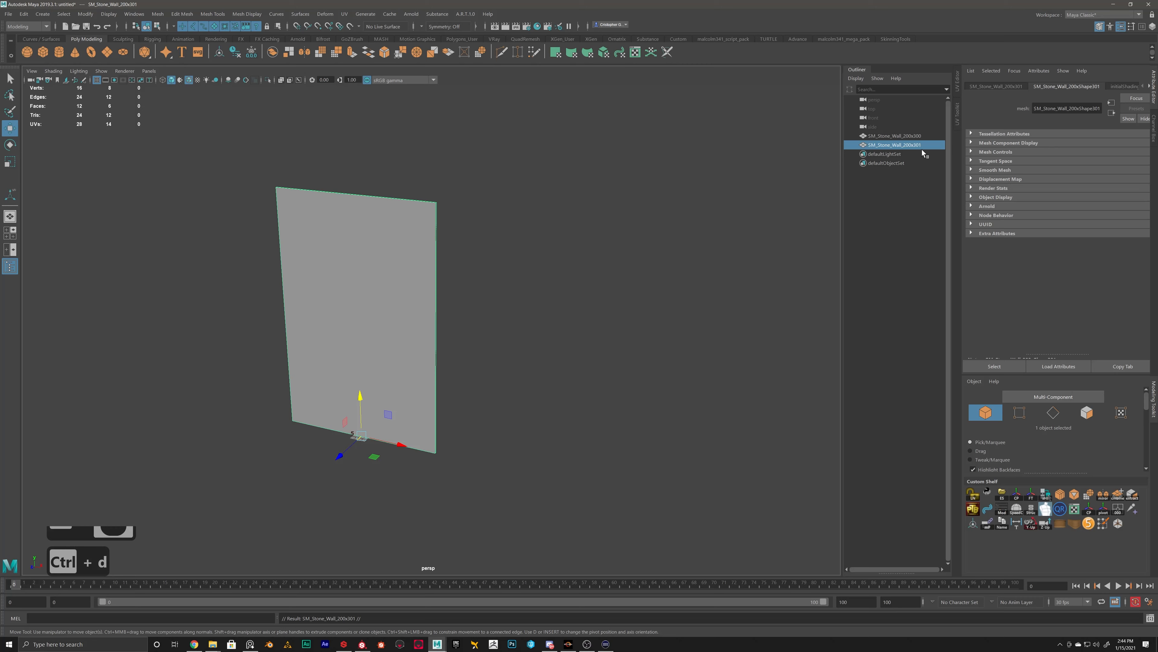
pyautogui.click(28, 15)
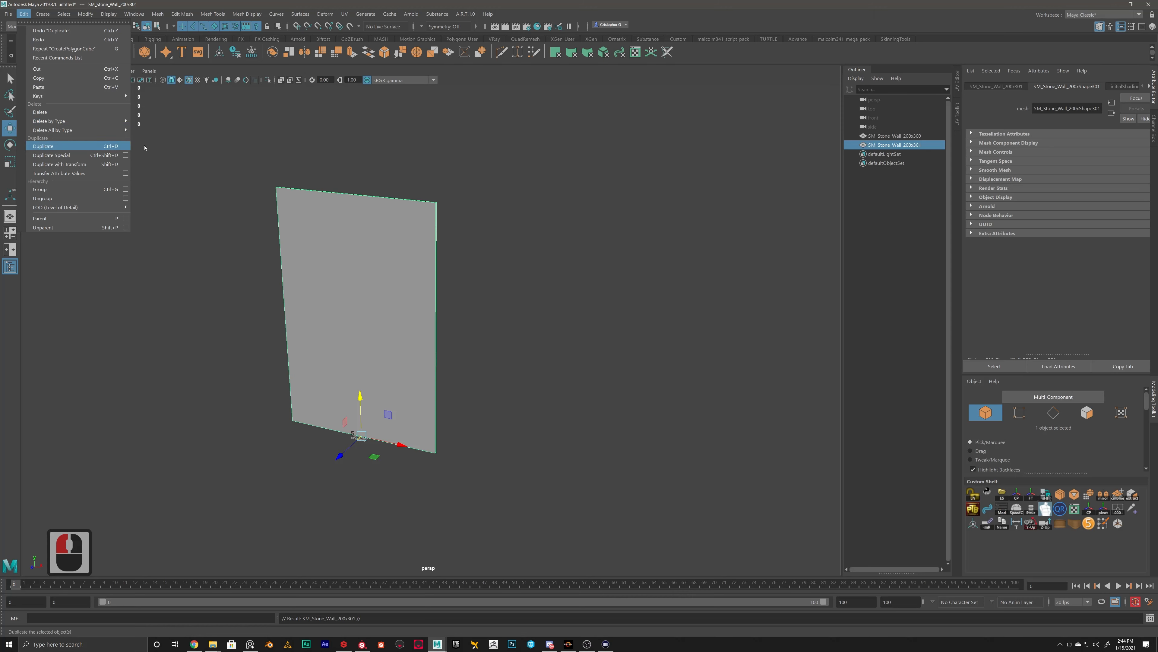
pyautogui.click(621, 236)
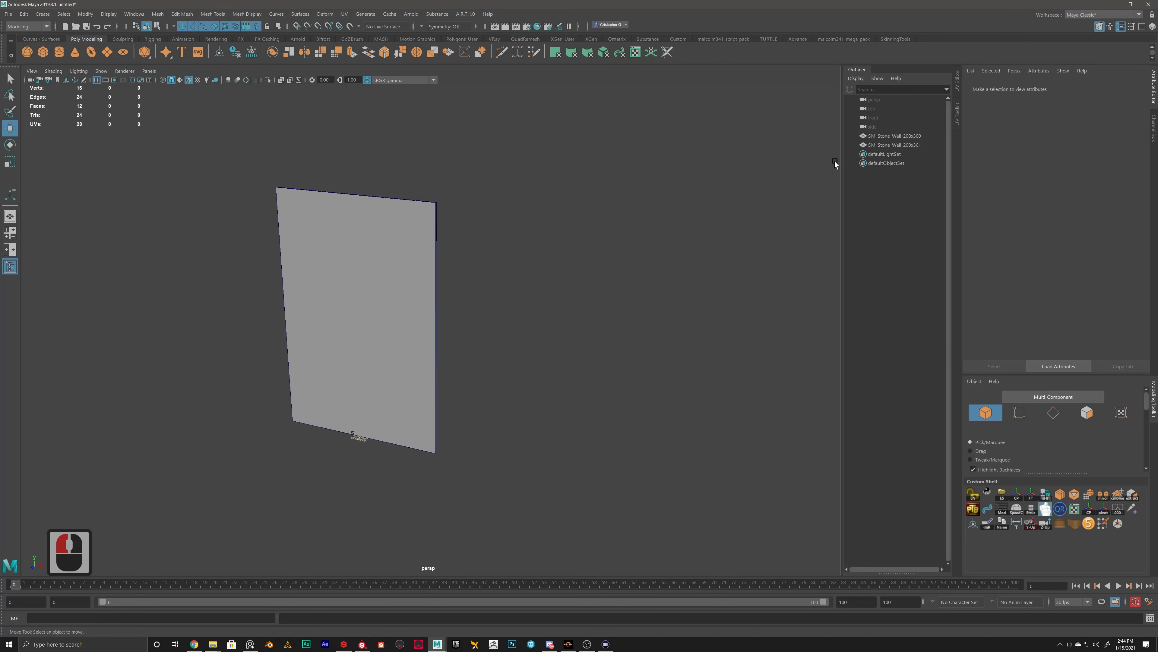
# - Compare the original stone wall with its overlapping duplicate by selecting each one alternately
pyautogui.click(895, 144)
pyautogui.click(895, 145)
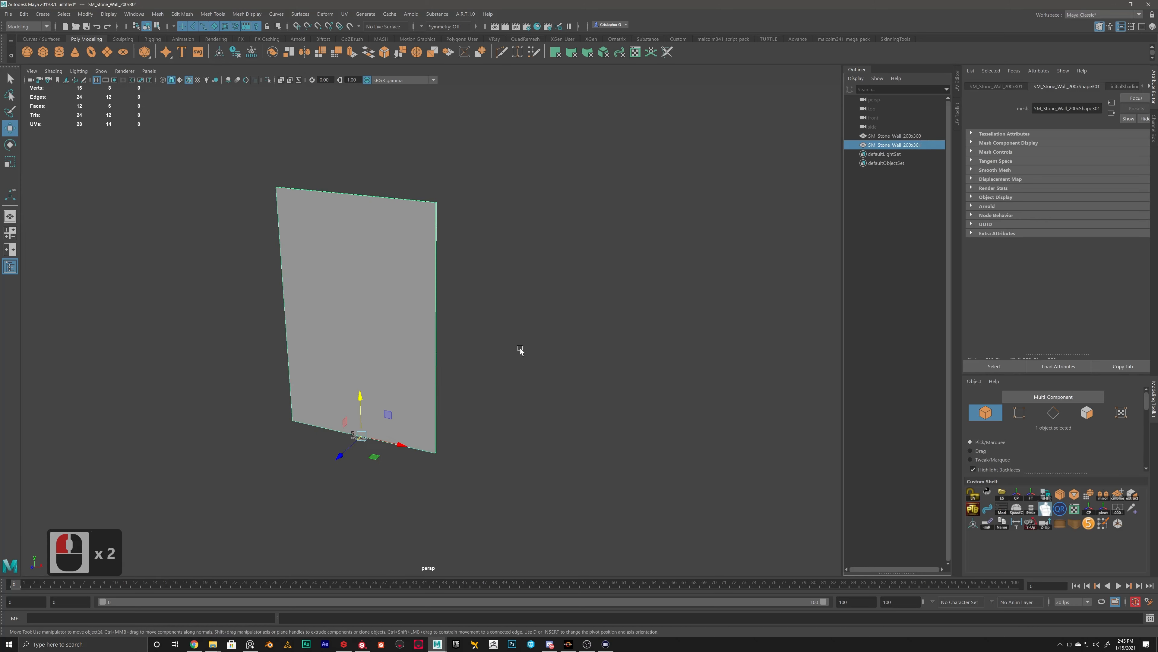
pyautogui.click(888, 136)
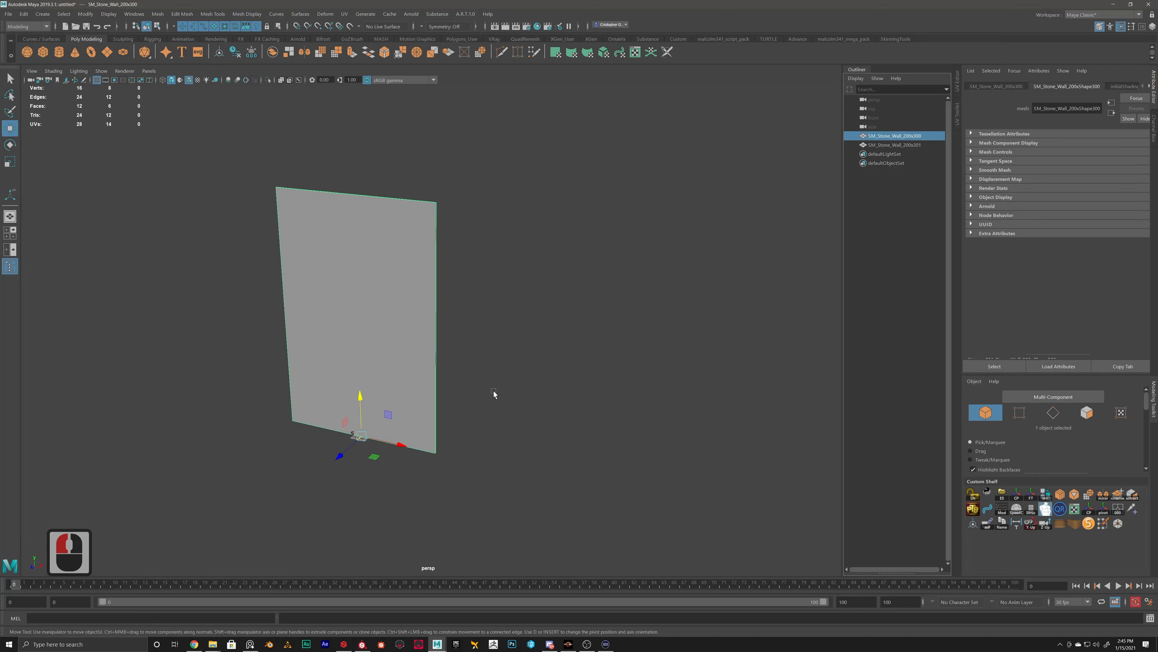
pyautogui.click(892, 145)
pyautogui.click(889, 136)
pyautogui.click(891, 145)
pyautogui.click(889, 136)
pyautogui.click(891, 146)
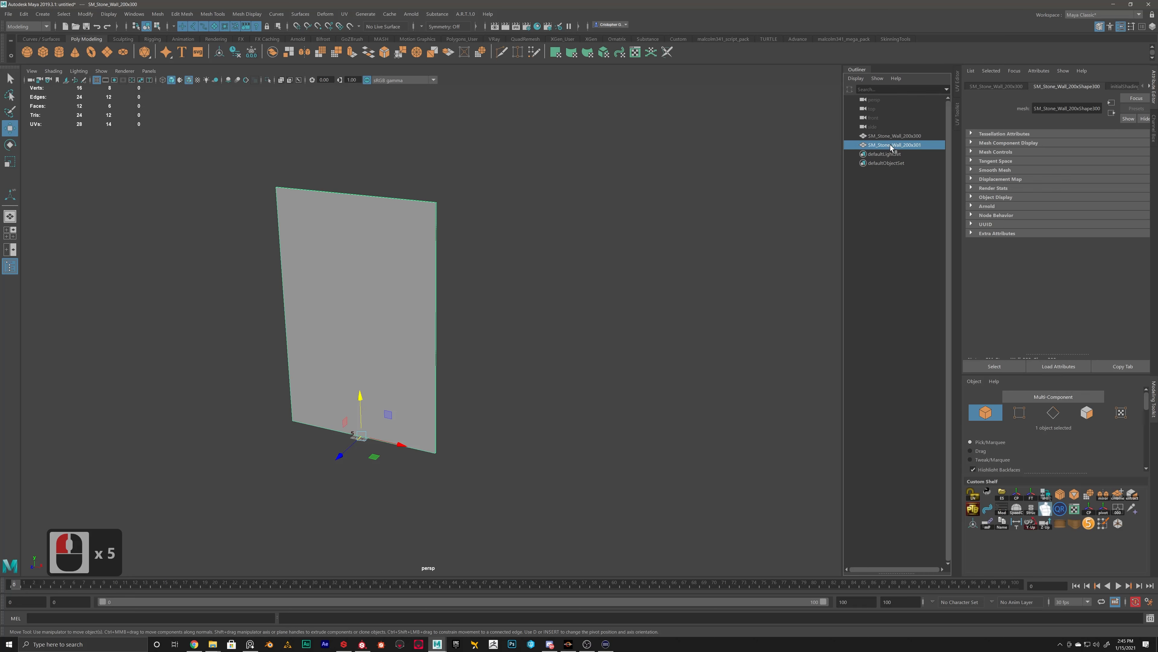
pyautogui.click(889, 136)
pyautogui.click(892, 145)
pyautogui.click(889, 136)
pyautogui.click(891, 145)
pyautogui.click(889, 136)
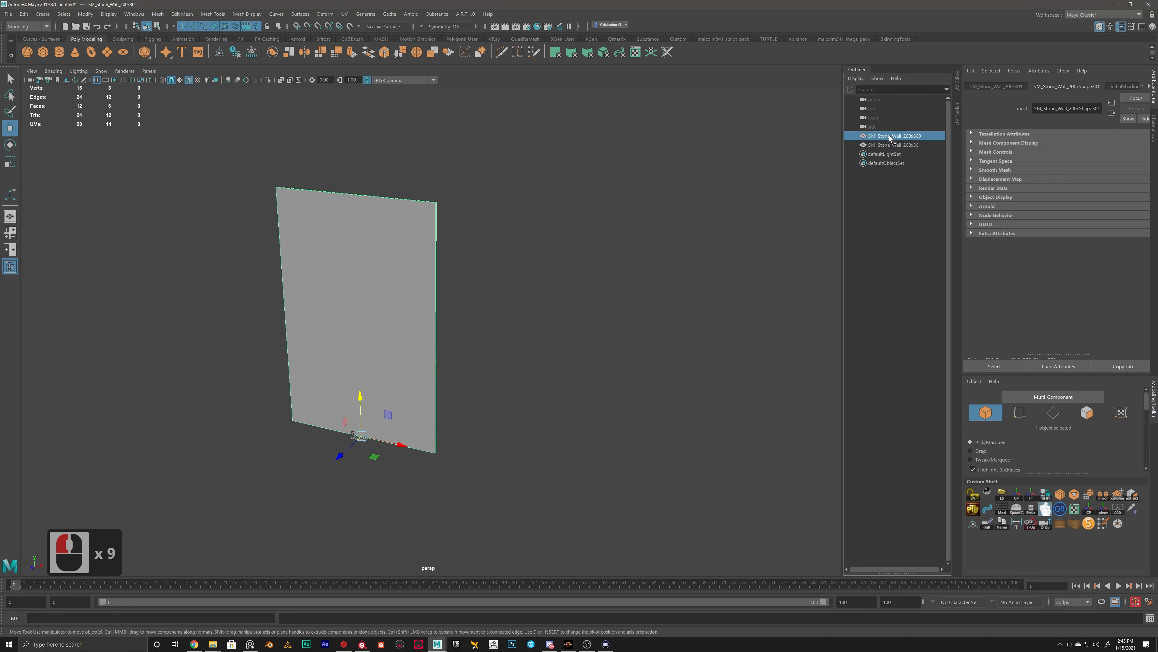
# - Hide the original SM_Stone_Wall_200x300 as a backup and select its duplicate, SM_Stone_Wall_200x301
pyautogui.click(889, 136)
pyautogui.press('h')
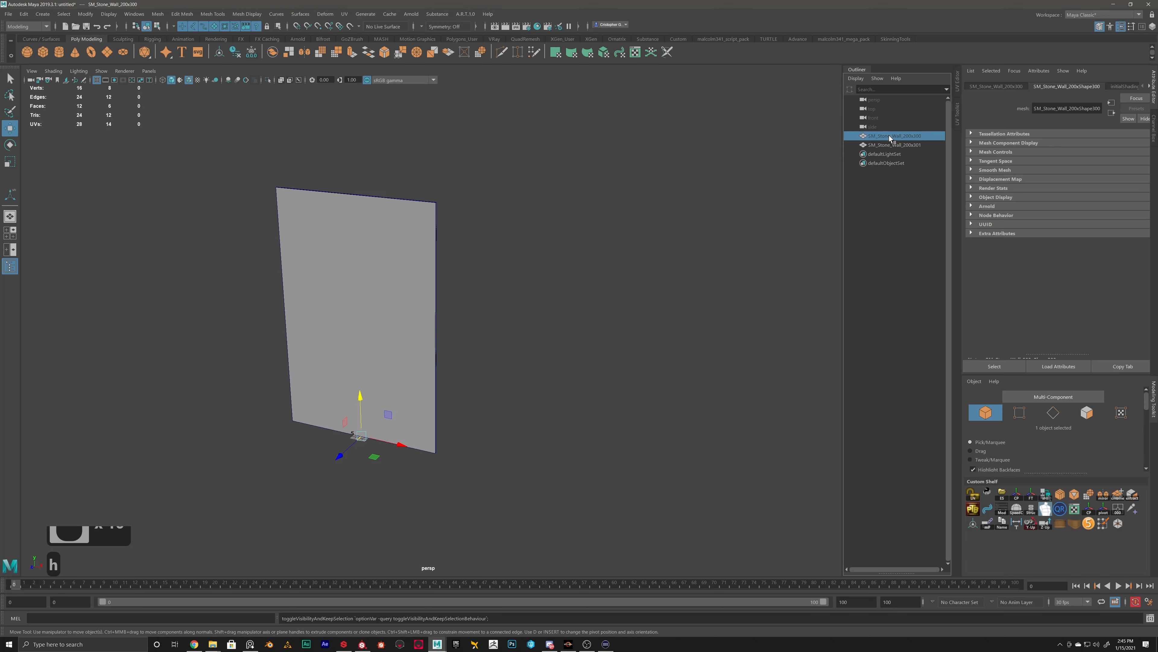
pyautogui.click(890, 137)
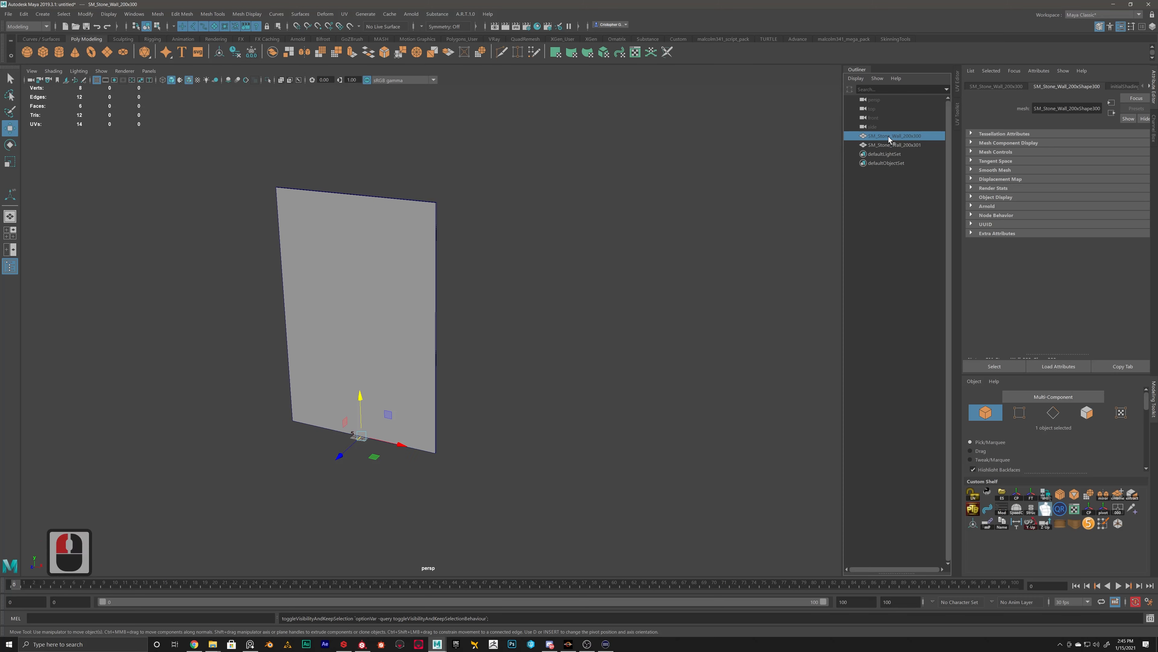
pyautogui.press('h')
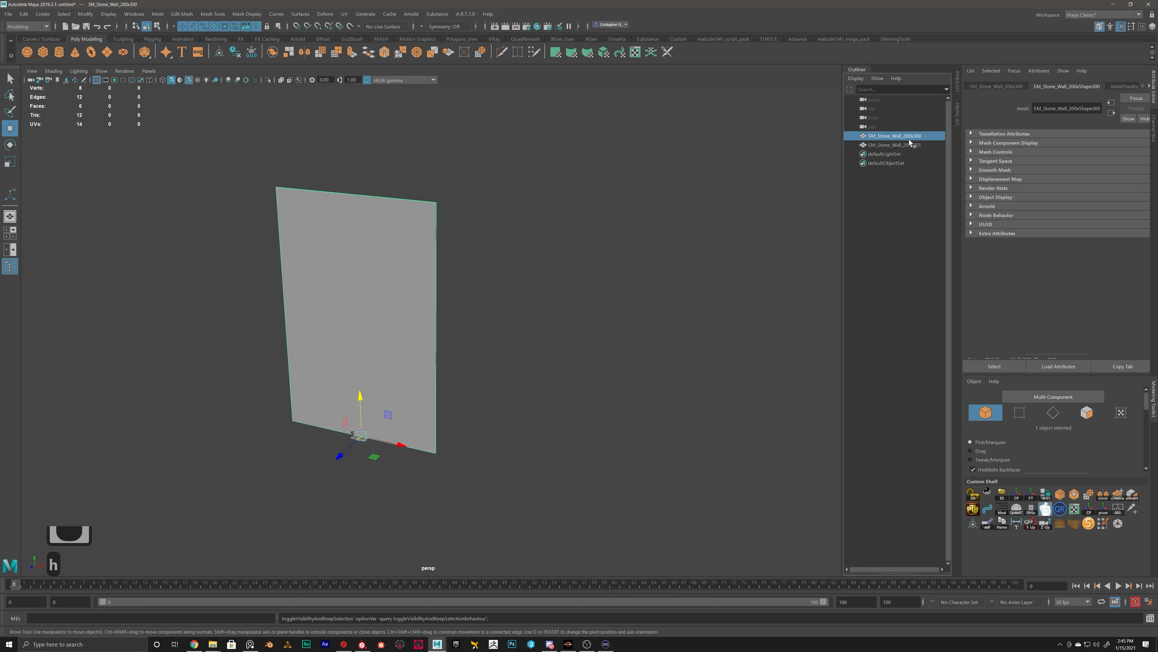
pyautogui.press('h')
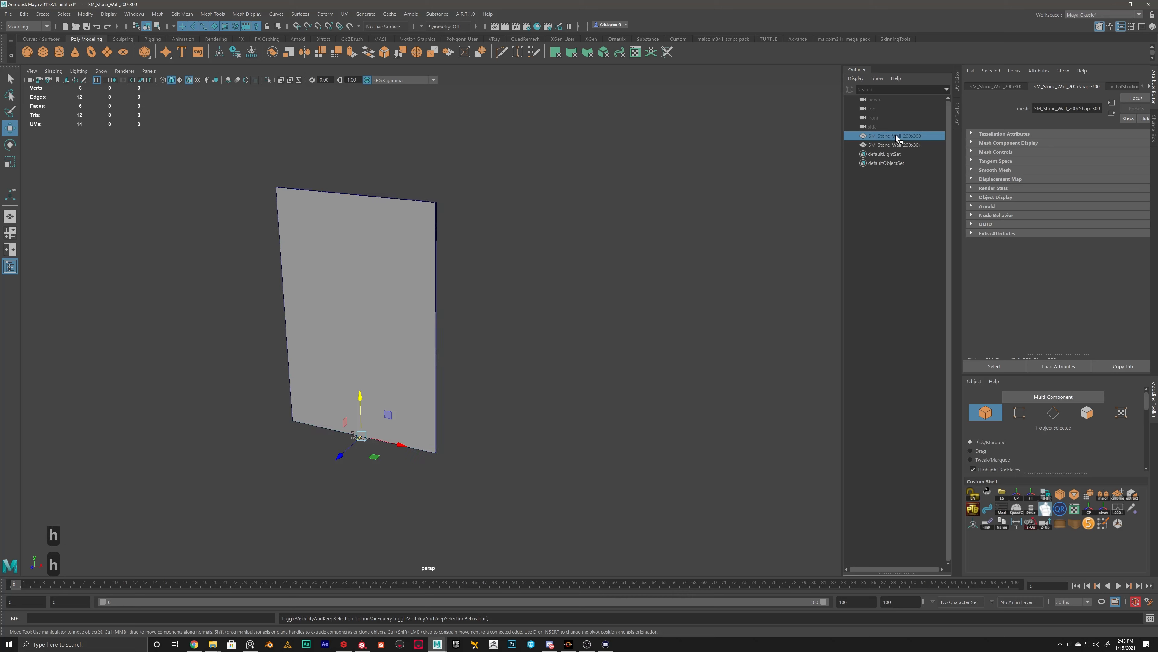
pyautogui.click(901, 145)
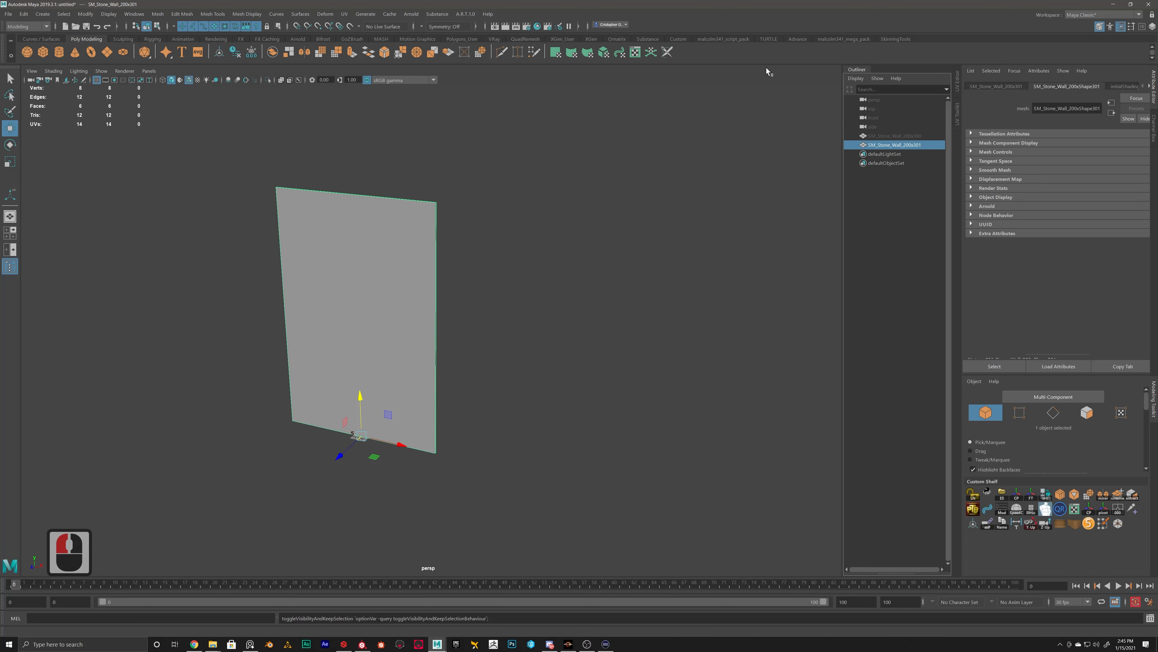
# - Undock the Outliner, dock it back beside the Attribute Editor, and widen it so the full object names fit
pyautogui.click(135, 14)
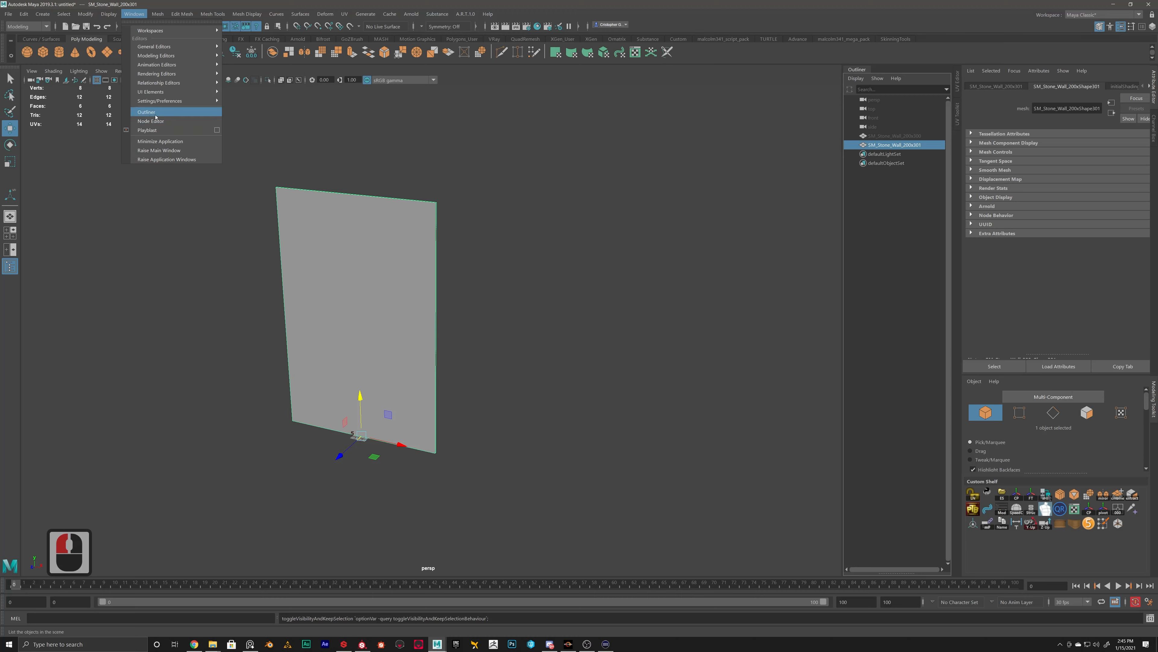
pyautogui.moveTo(857, 69); pyautogui.dragTo(20, 96)
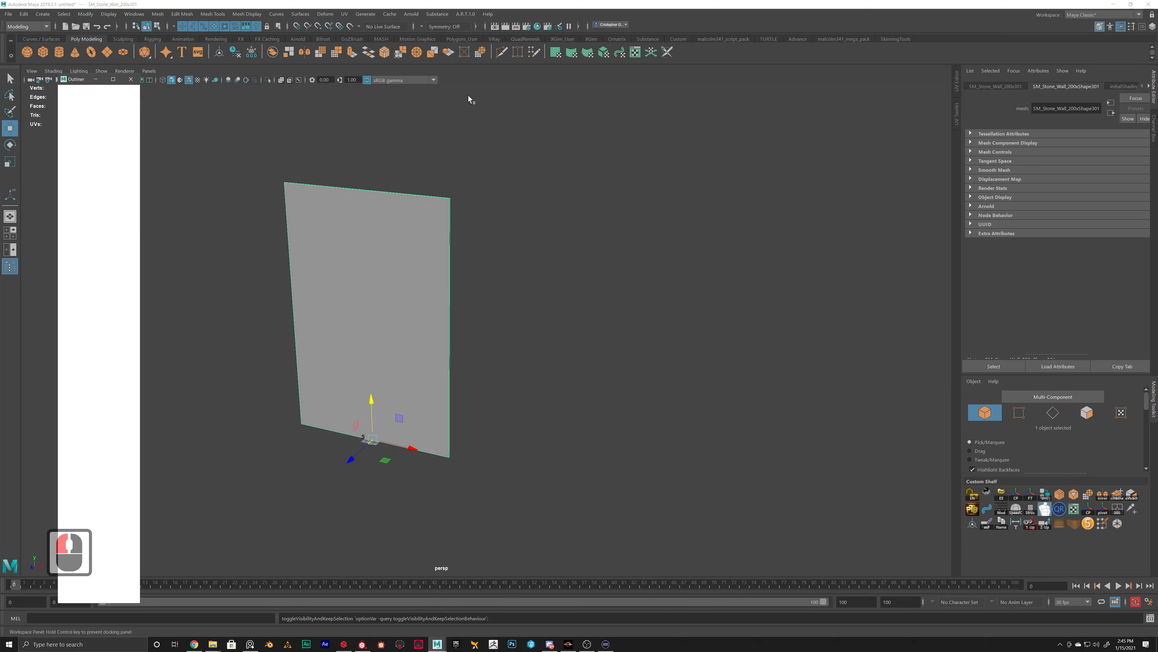
pyautogui.moveTo(469, 96); pyautogui.dragTo(954, 91)
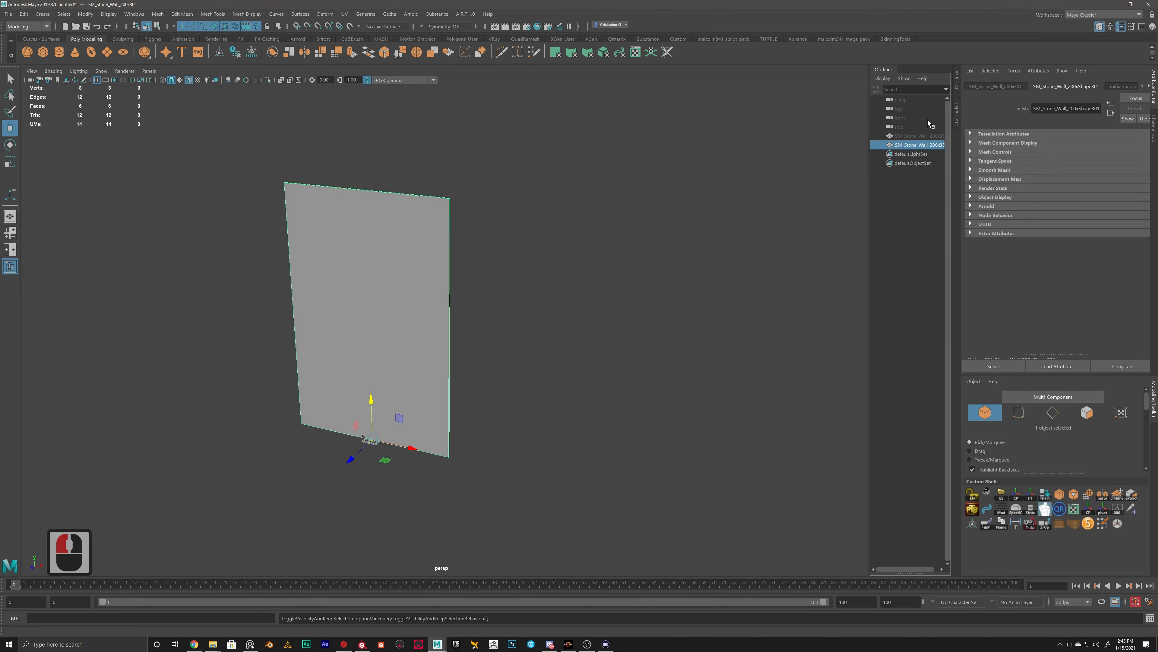
pyautogui.moveTo(869, 119); pyautogui.dragTo(825, 119)
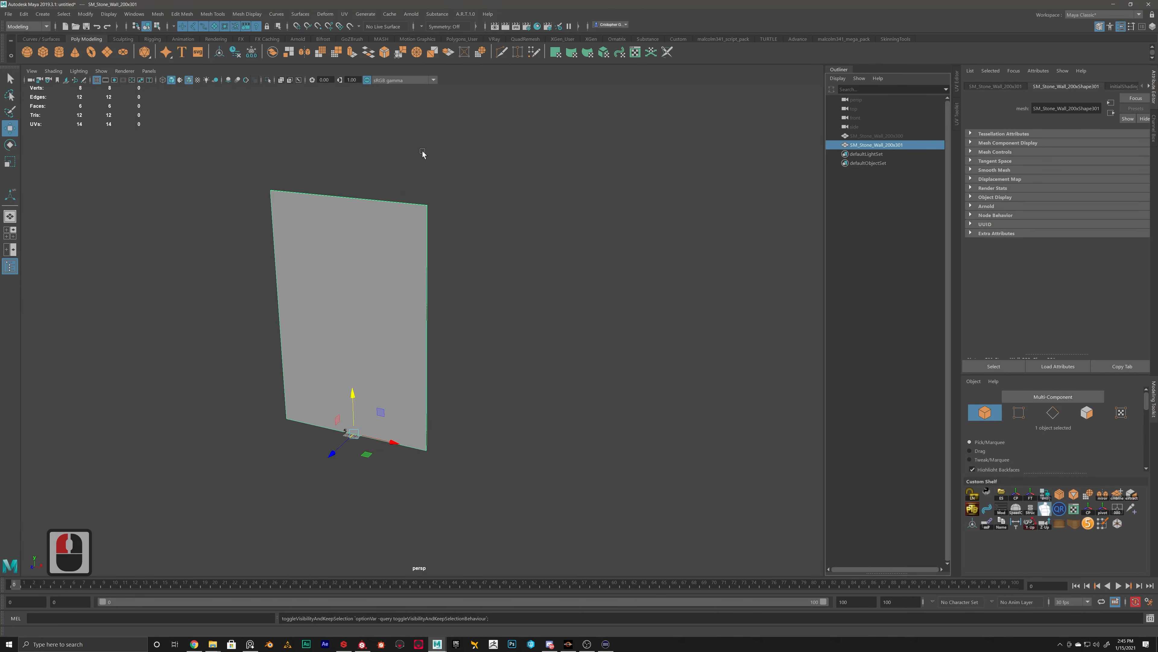
# - Duplicate the visible stone wall and move the copy about 253 cm along X, leaving a gap between the two walls
pyautogui.keyDown('alt'); pyautogui.moveTo(393, 248); pyautogui.dragTo(387, 336); pyautogui.keyUp('alt')
pyautogui.keyDown('alt'); pyautogui.moveTo(388, 336); pyautogui.dragTo(367, 342, button='middle'); pyautogui.keyUp('alt')
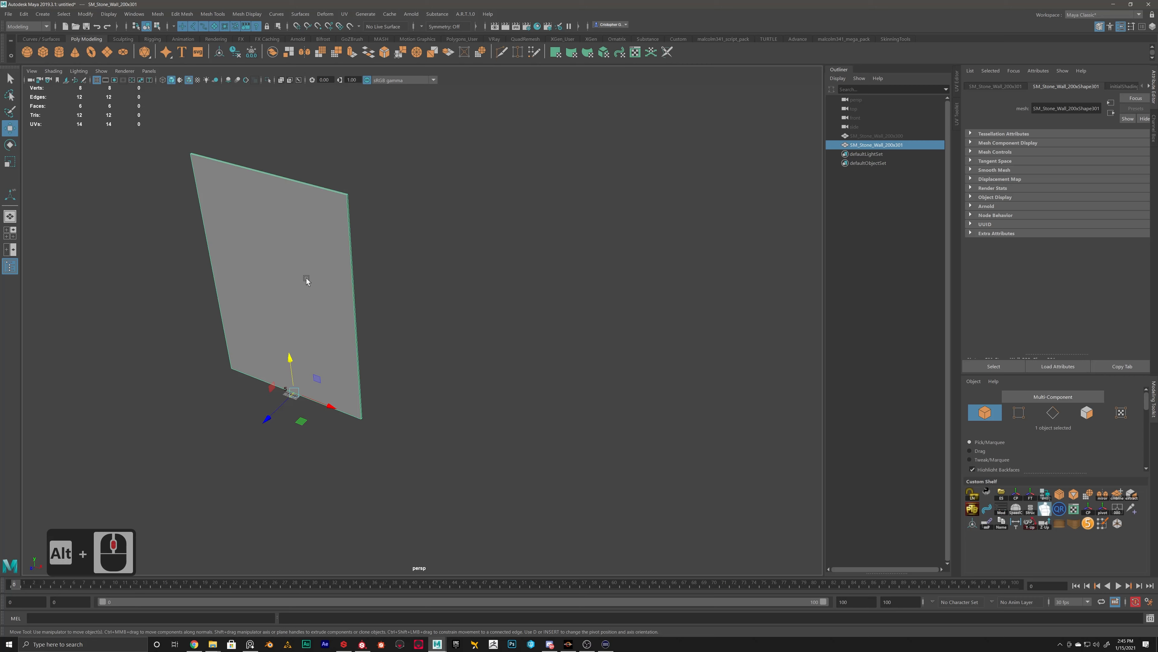
pyautogui.keyDown('alt'); pyautogui.moveTo(313, 326); pyautogui.dragTo(334, 348); pyautogui.keyUp('alt')
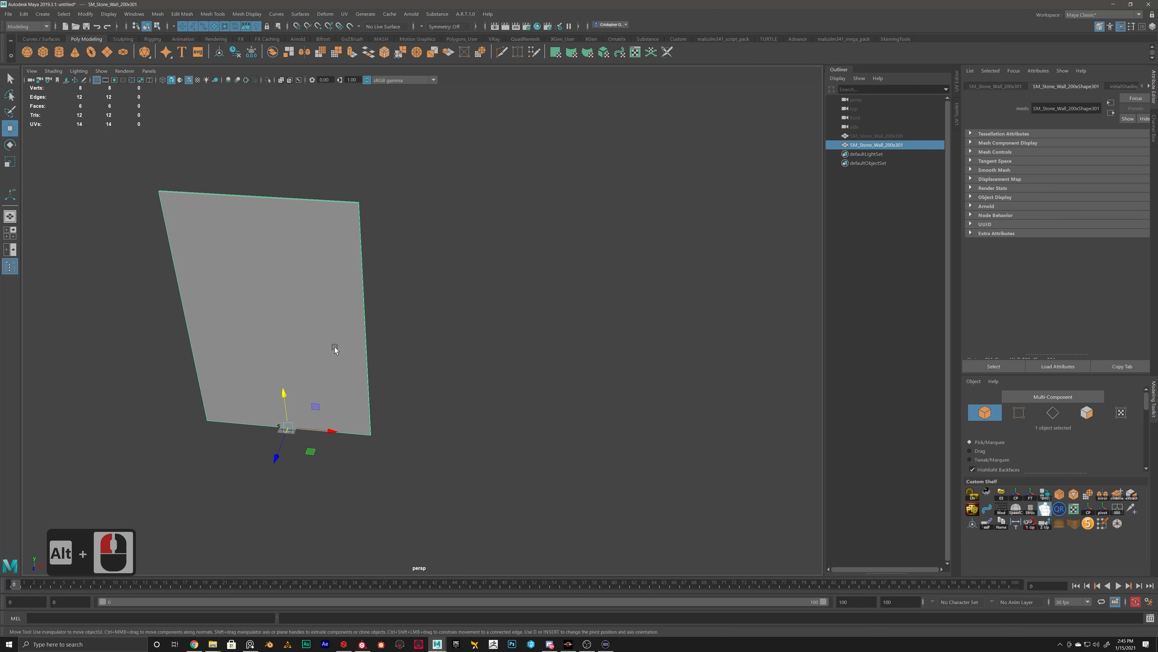
pyautogui.hotkey('ctrl', 'd')
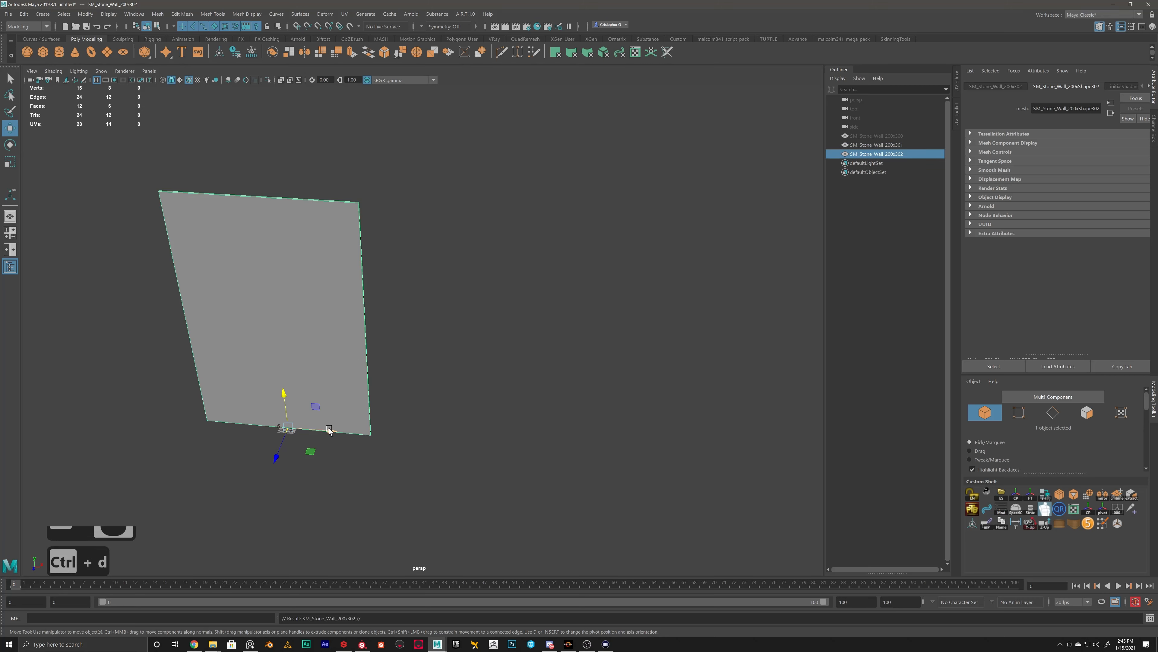
pyautogui.moveTo(332, 430); pyautogui.dragTo(545, 445)
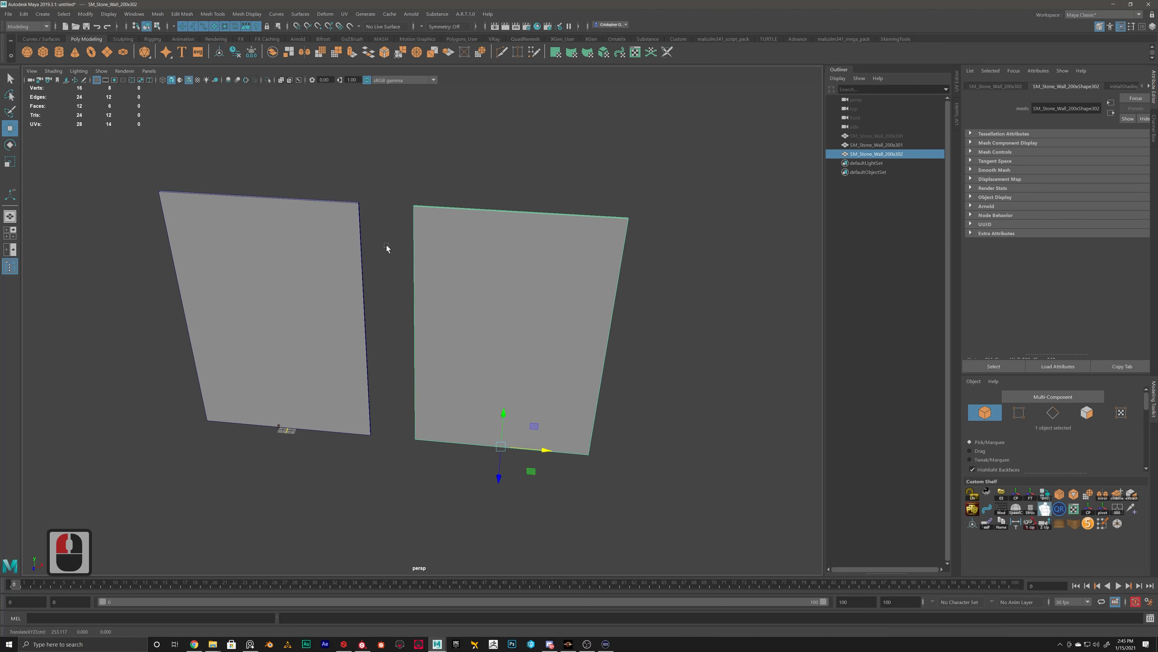
# - Delete the narrow side face of the second wall that faces the first wall
pyautogui.scroll(3, 386, 247)
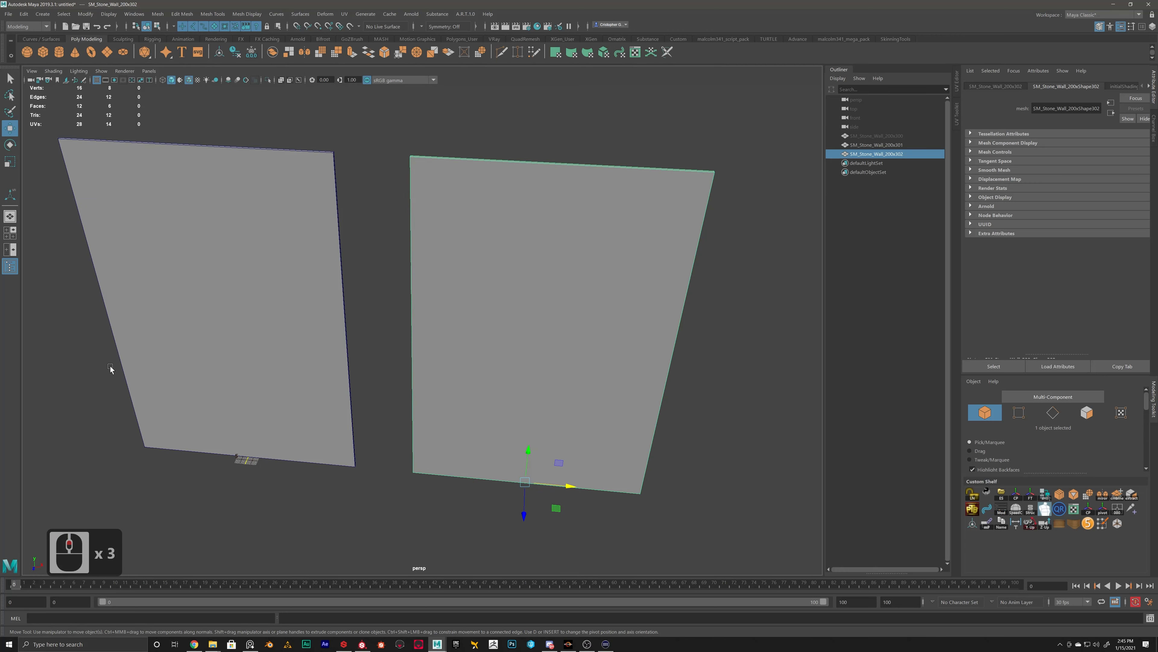
pyautogui.keyDown('alt'); pyautogui.moveTo(370, 388); pyautogui.dragTo(478, 359); pyautogui.keyUp('alt')
pyautogui.keyDown('alt'); pyautogui.moveTo(478, 358); pyautogui.dragTo(485, 401, button='middle'); pyautogui.keyUp('alt')
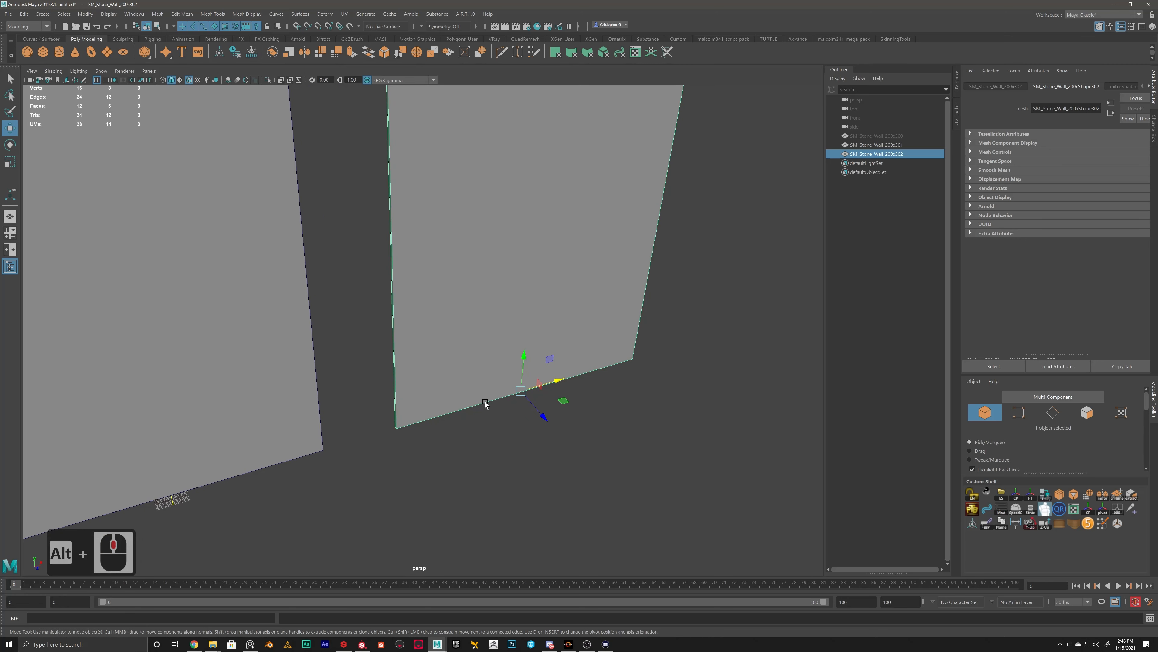
pyautogui.keyDown('alt'); pyautogui.moveTo(401, 385); pyautogui.dragTo(400, 380); pyautogui.keyUp('alt')
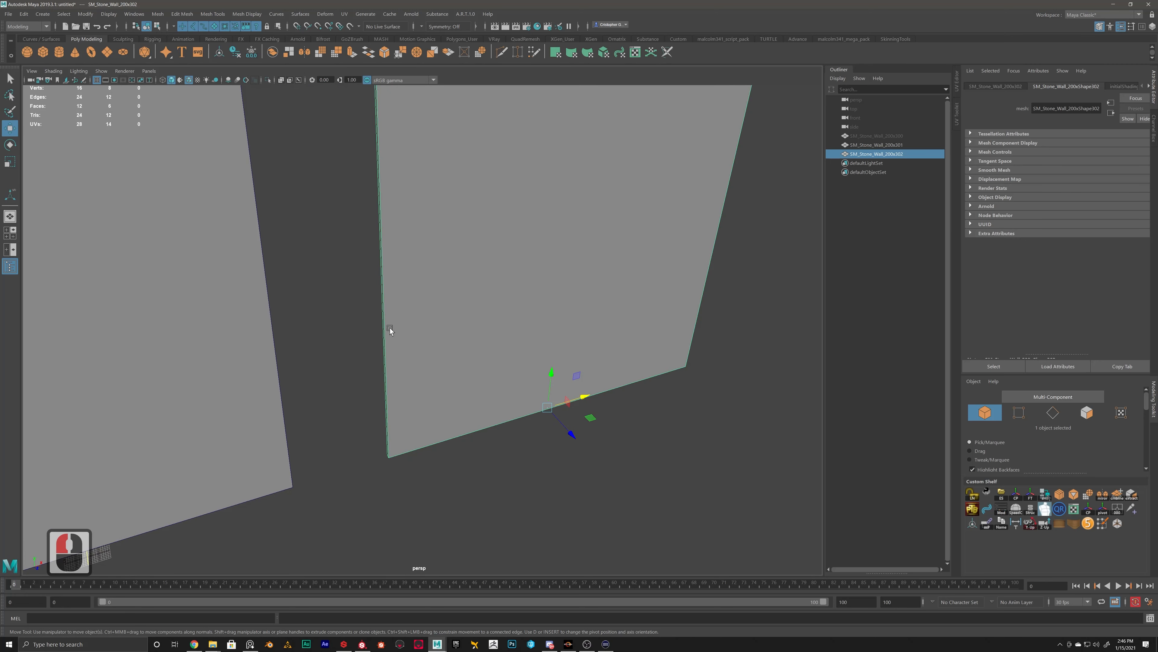
pyautogui.keyDown('alt'); pyautogui.moveTo(390, 327); pyautogui.dragTo(411, 321); pyautogui.keyUp('alt')
pyautogui.rightClick(429, 292)
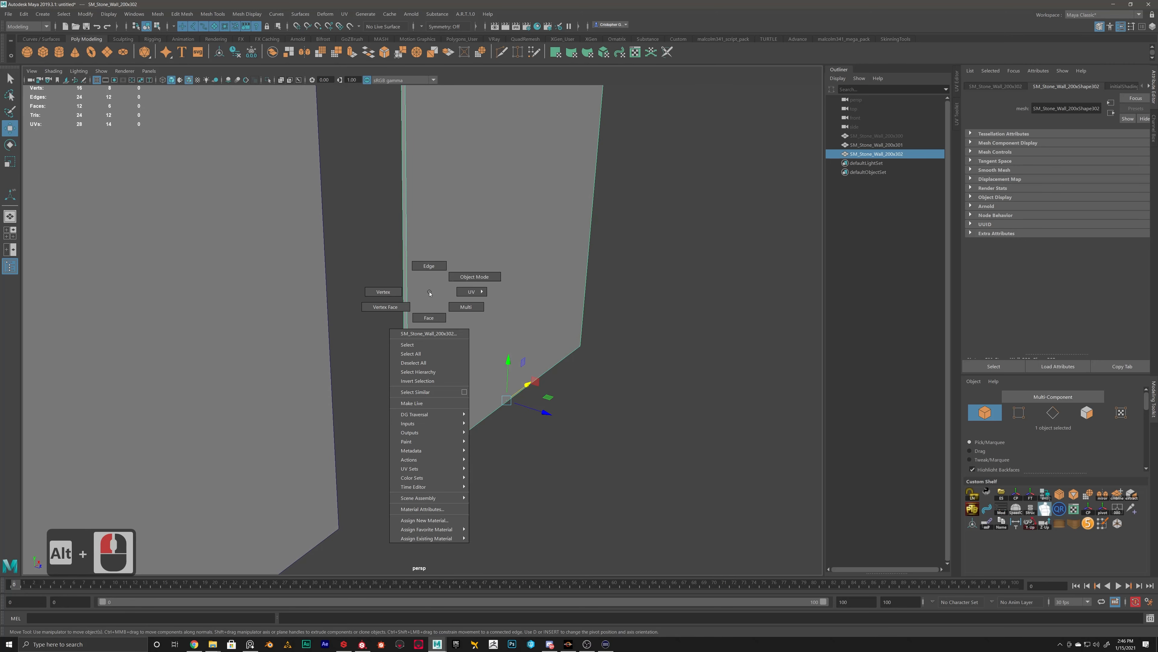
pyautogui.moveTo(429, 292); pyautogui.dragTo(427, 321, button='right')
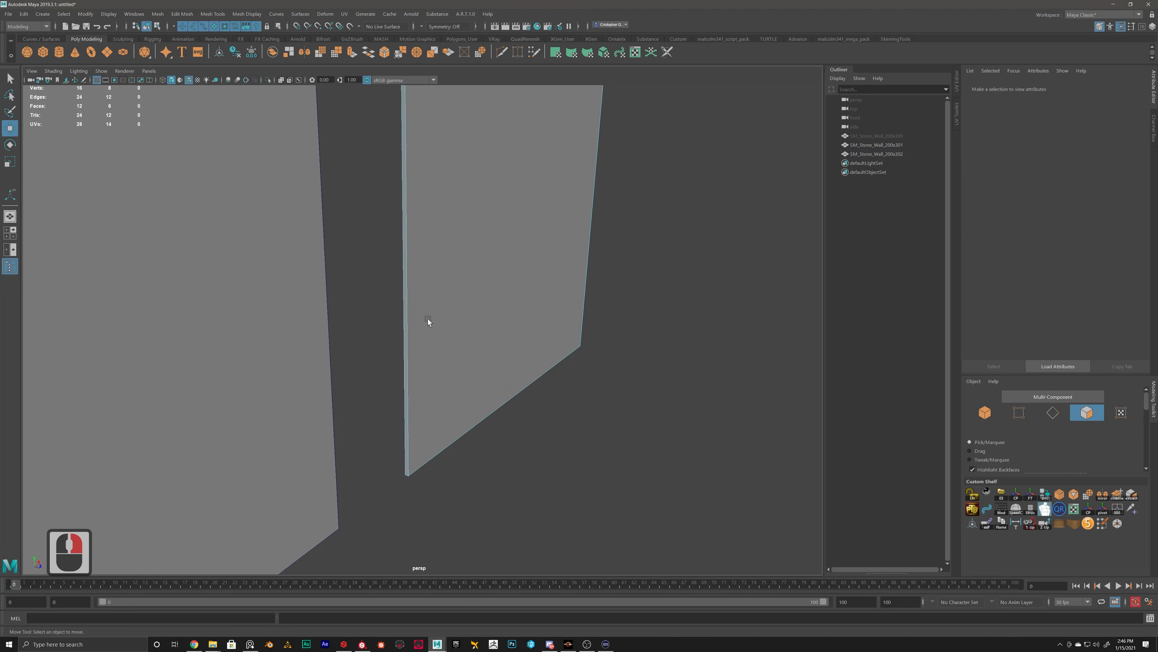
pyautogui.keyDown('alt'); pyautogui.moveTo(427, 321); pyautogui.dragTo(450, 283); pyautogui.keyUp('alt')
pyautogui.click(392, 273)
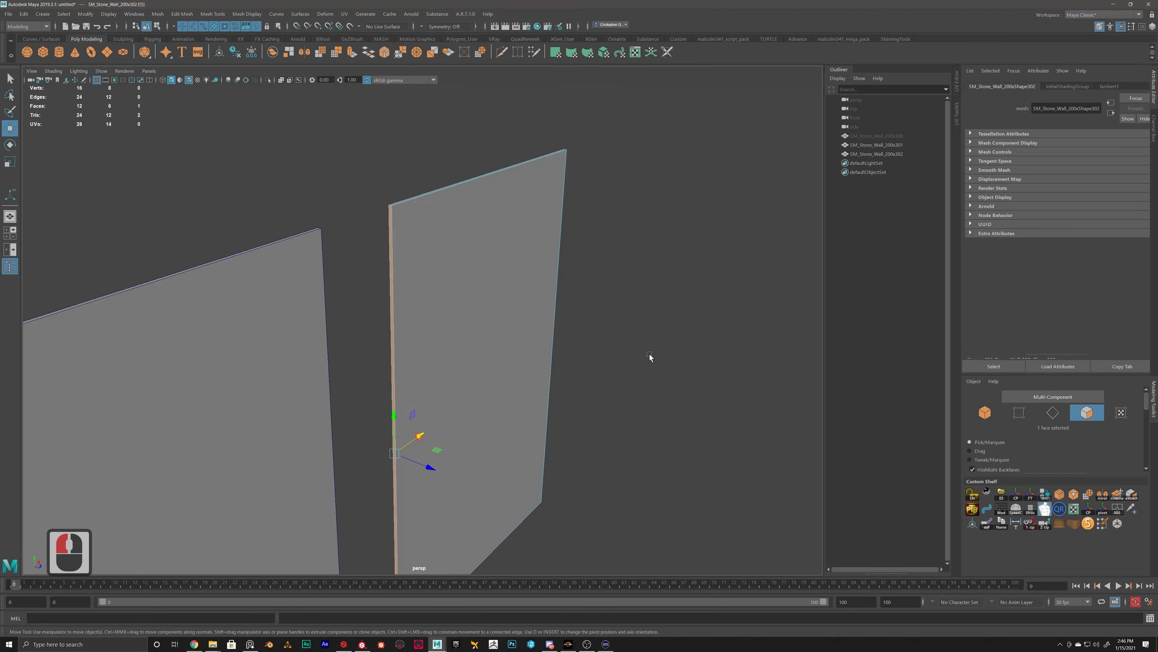
pyautogui.press('Delete')
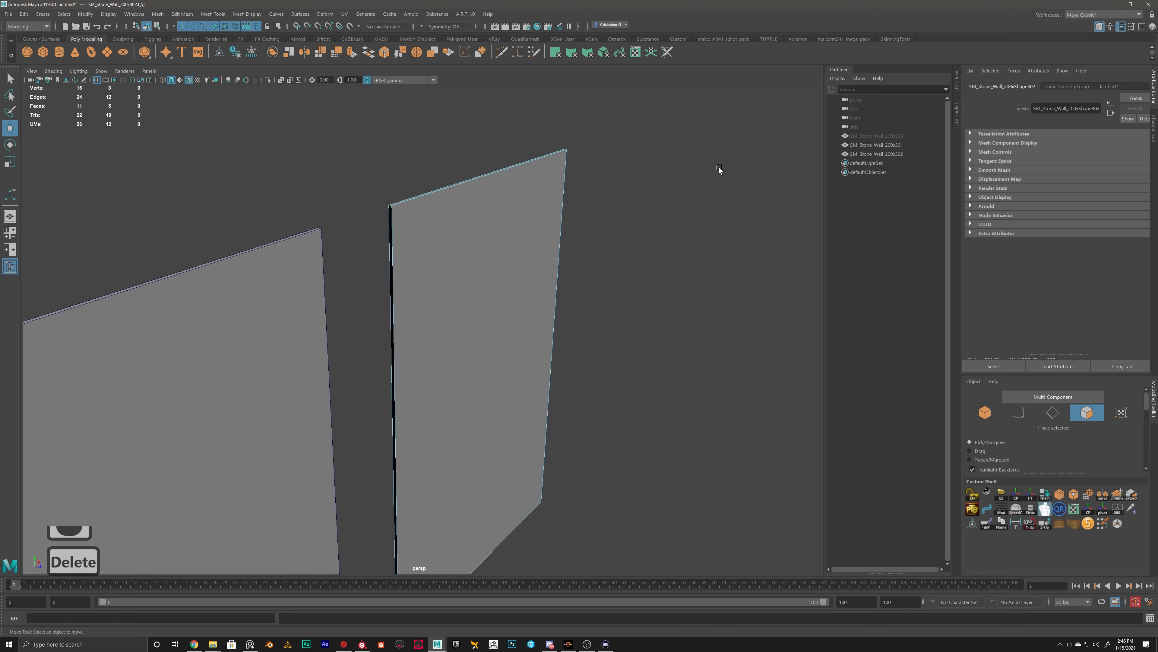
# - Delete the first wall's narrow side face that faces the gap between the walls
pyautogui.keyDown('alt'); pyautogui.moveTo(417, 331); pyautogui.dragTo(278, 260); pyautogui.keyUp('alt')
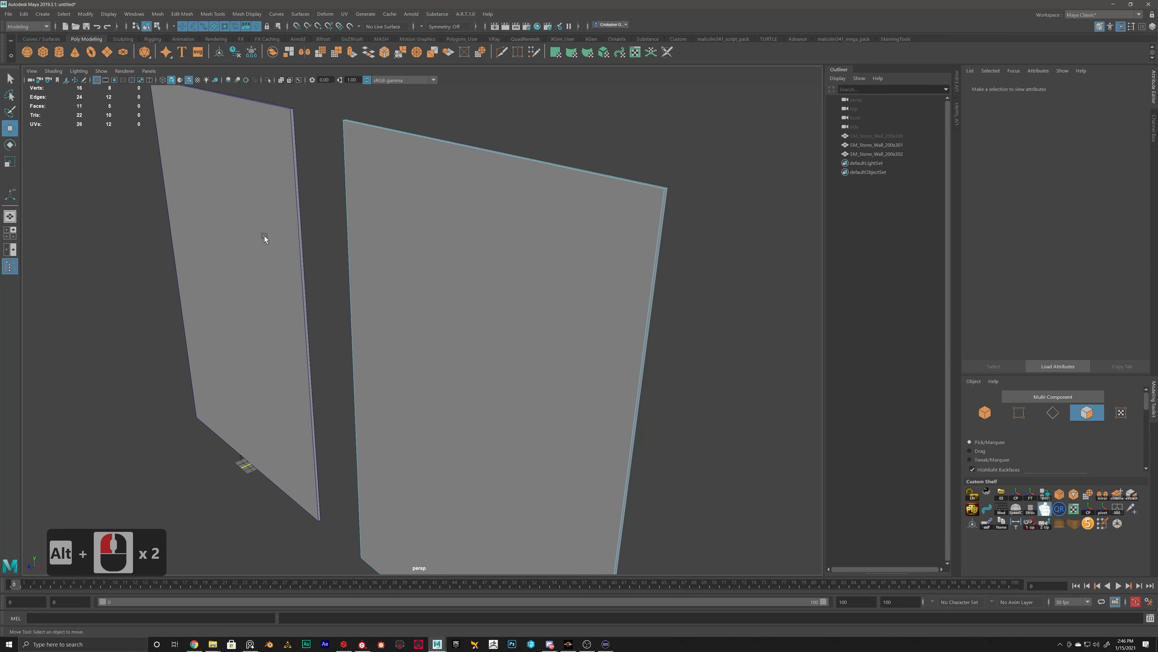
pyautogui.click(265, 234)
pyautogui.rightClick(274, 227)
pyautogui.click(274, 255)
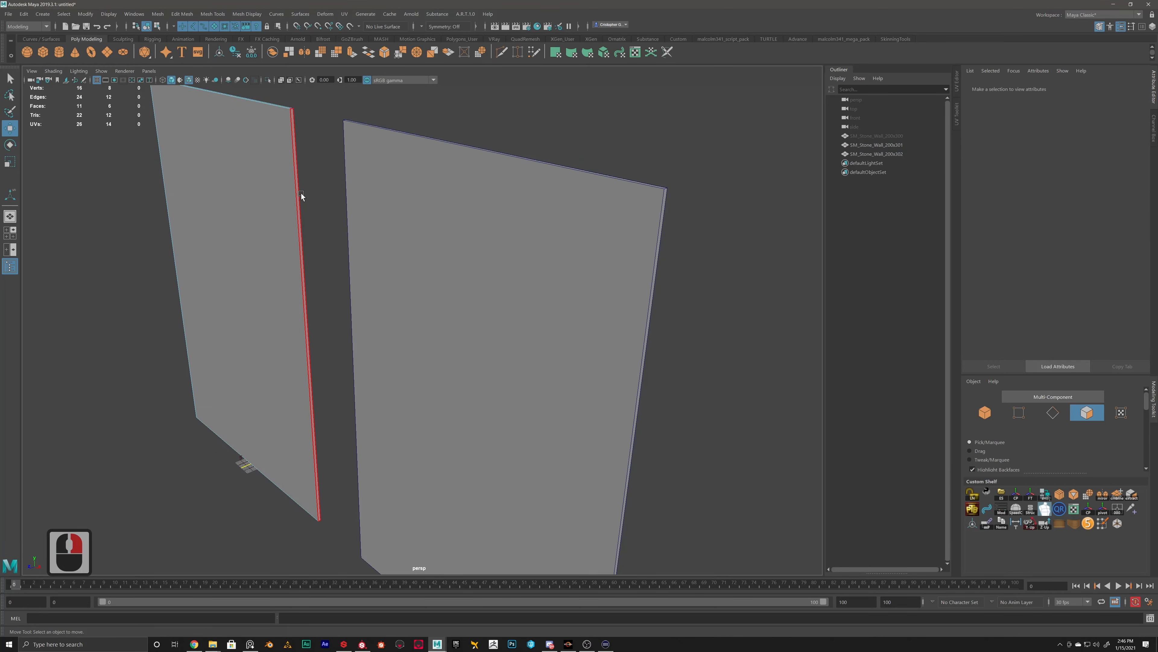
pyautogui.click(300, 197)
pyautogui.press('Delete')
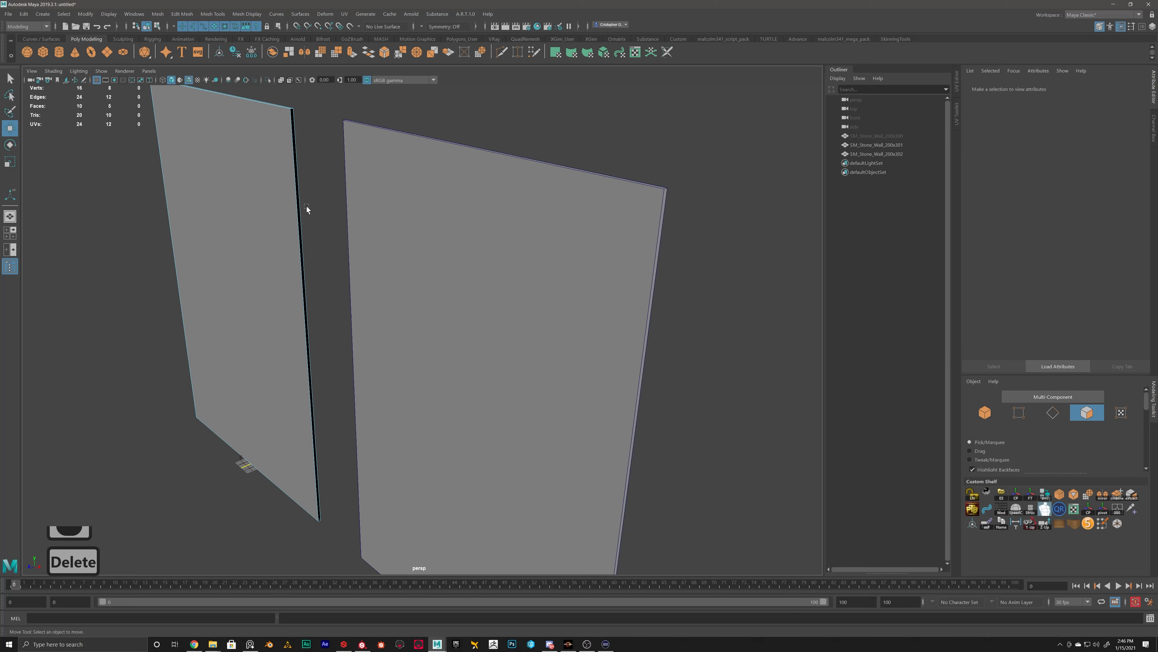
# - Return to object selection mode and select the second stone wall
pyautogui.rightClick(268, 201)
pyautogui.click(315, 187)
pyautogui.click(352, 235)
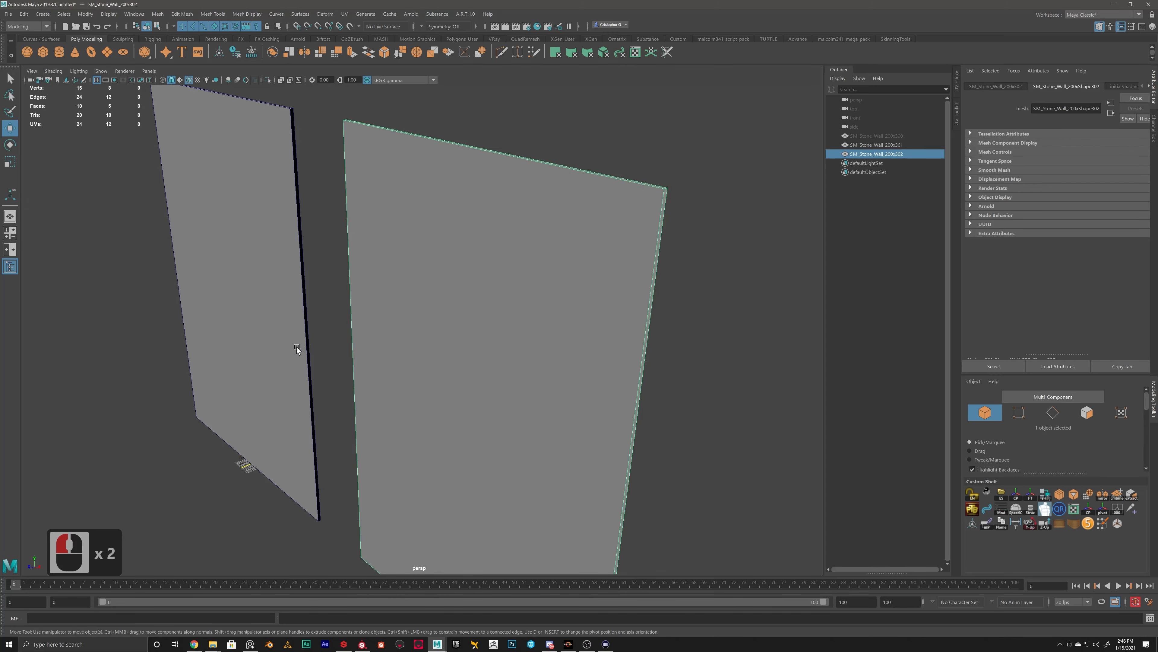
# - Examine the two walls, their open sides and the gap between them from several angles
pyautogui.keyDown('alt'); pyautogui.moveTo(298, 349); pyautogui.dragTo(476, 388, button='right'); pyautogui.keyUp('alt')
pyautogui.keyDown('alt'); pyautogui.moveTo(475, 388); pyautogui.dragTo(329, 367, button='middle'); pyautogui.keyUp('alt')
pyautogui.keyDown('alt'); pyautogui.moveTo(328, 367); pyautogui.dragTo(427, 395); pyautogui.keyUp('alt')
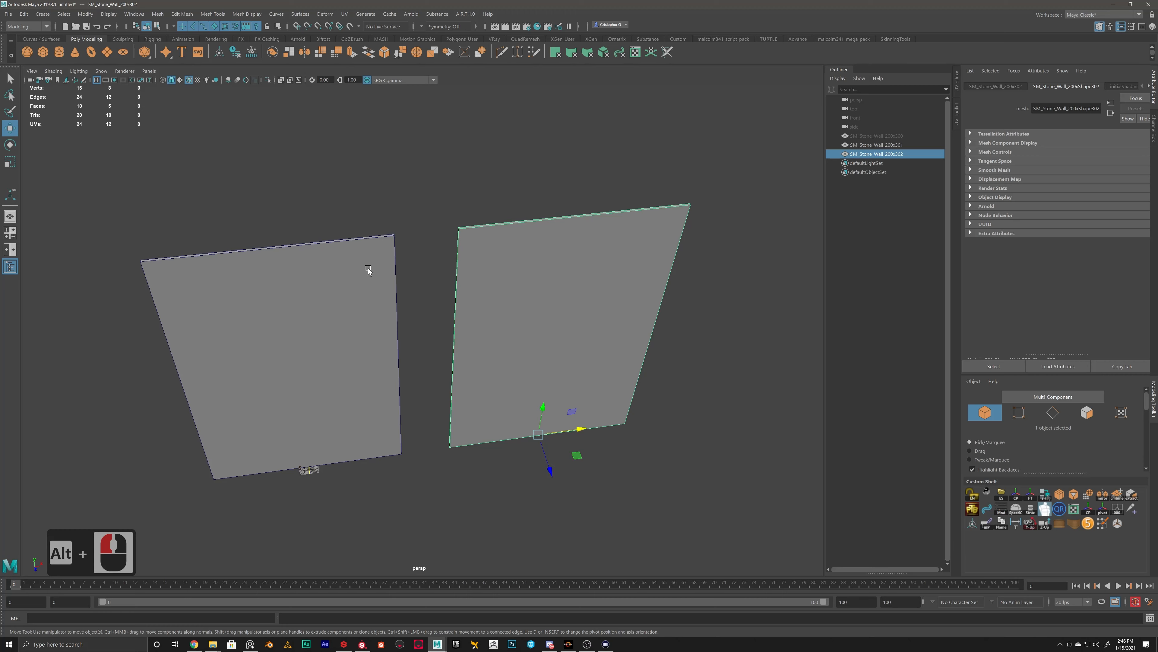
pyautogui.keyDown('alt'); pyautogui.moveTo(458, 344); pyautogui.dragTo(421, 316); pyautogui.keyUp('alt')
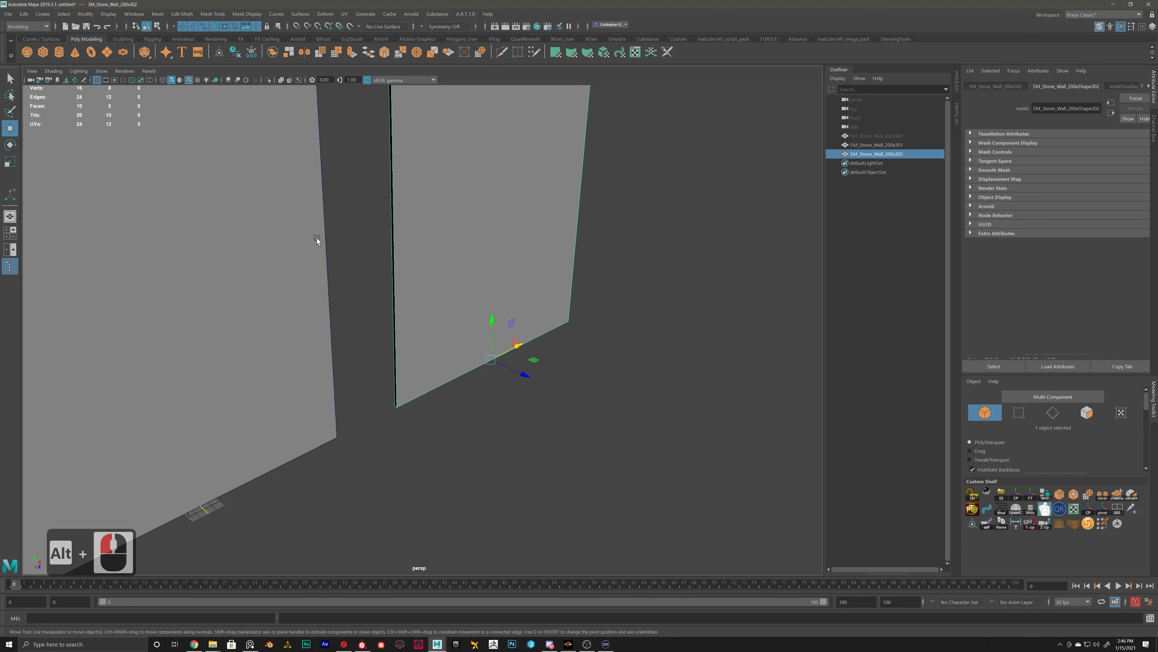
pyautogui.keyDown('alt'); pyautogui.moveTo(320, 270); pyautogui.dragTo(390, 238); pyautogui.keyUp('alt')
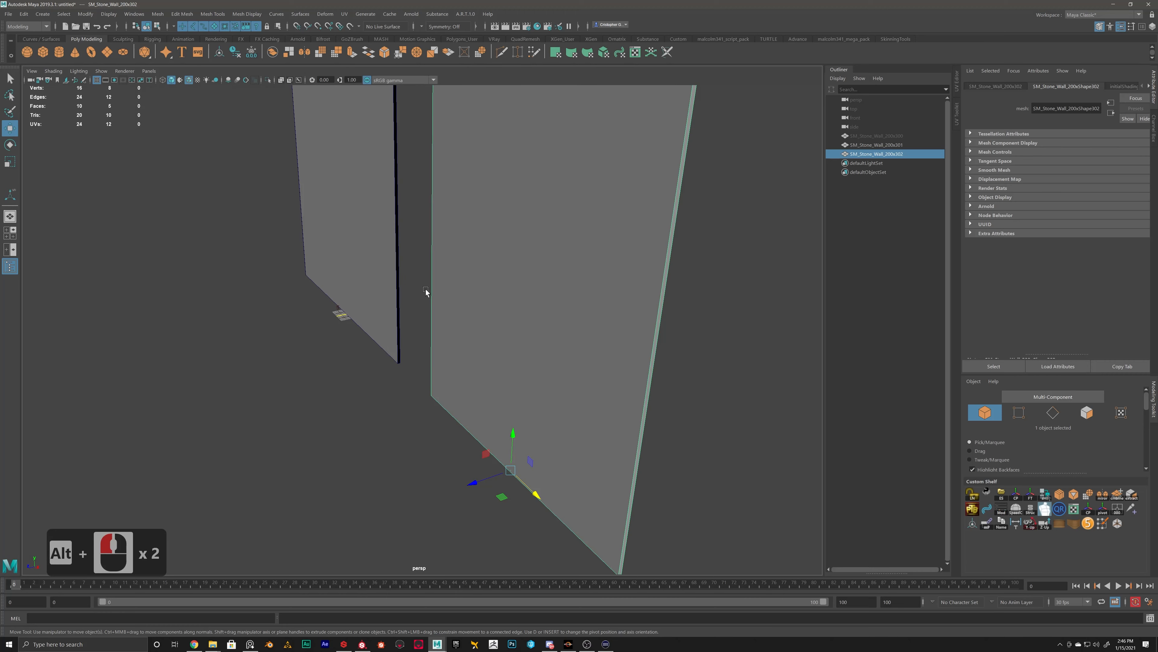
pyautogui.keyDown('alt'); pyautogui.moveTo(426, 288); pyautogui.dragTo(472, 291); pyautogui.keyUp('alt')
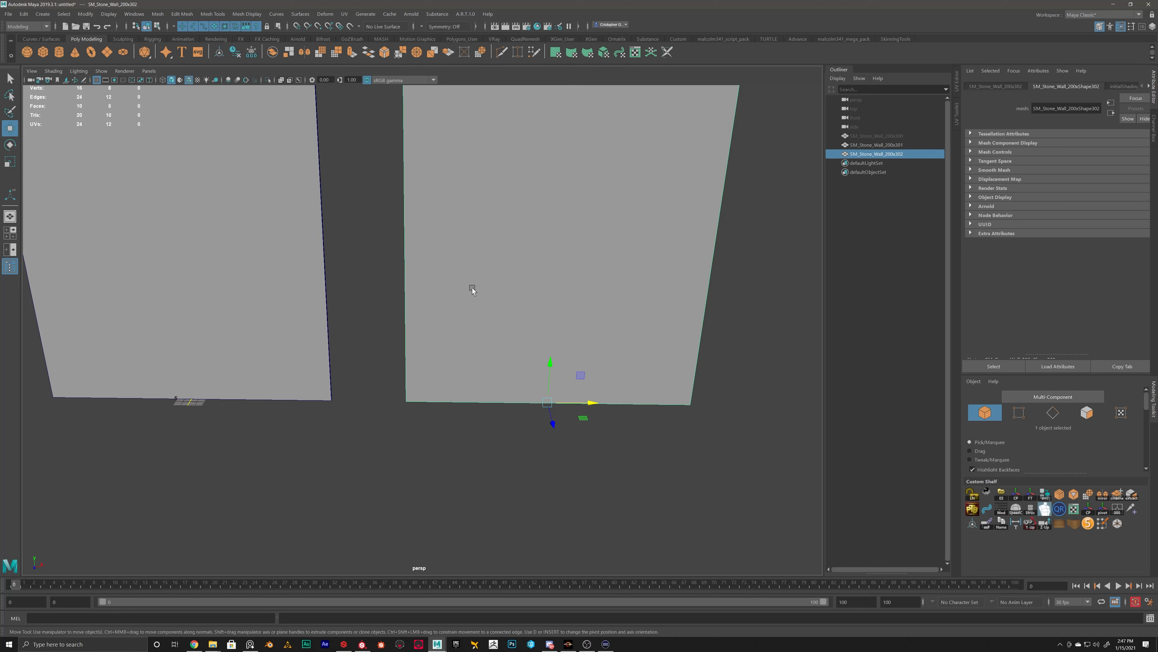
pyautogui.keyDown('alt'); pyautogui.moveTo(463, 314); pyautogui.dragTo(530, 331); pyautogui.keyUp('alt')
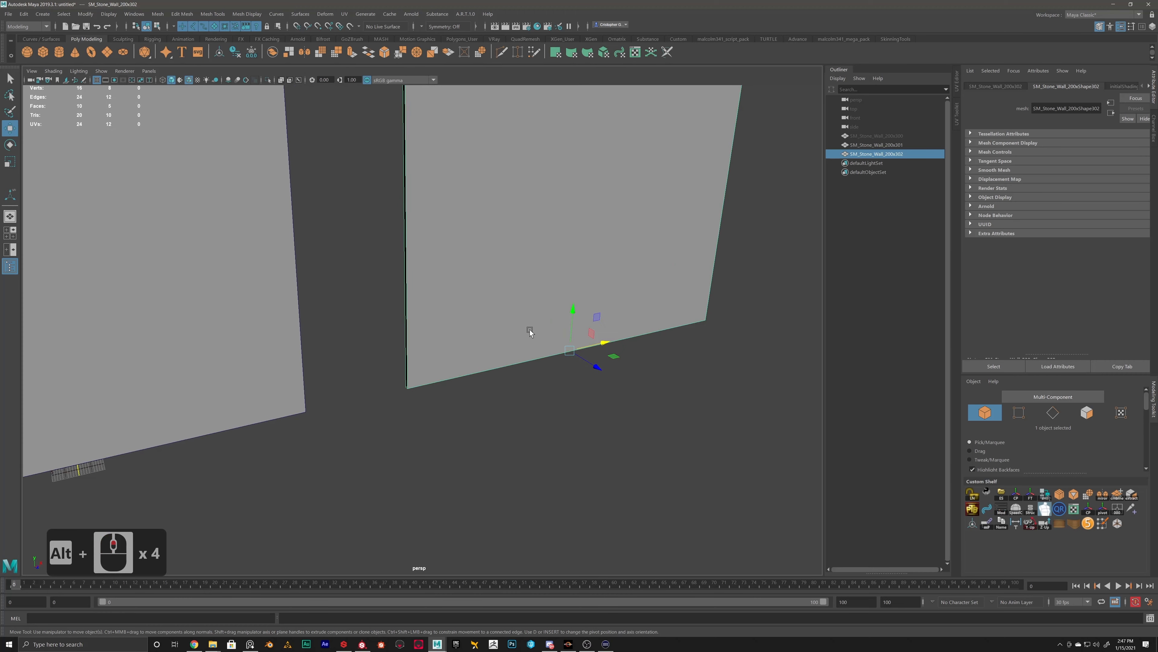
pyautogui.keyDown('alt'); pyautogui.moveTo(379, 280); pyautogui.dragTo(399, 231); pyautogui.keyUp('alt')
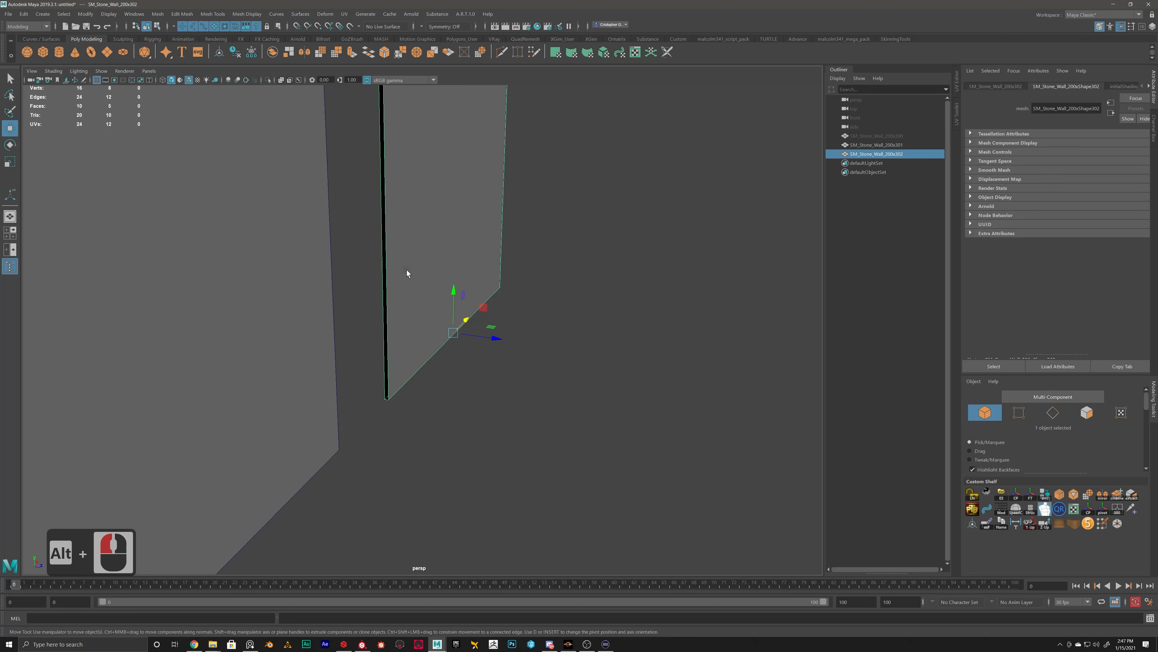
pyautogui.keyDown('alt'); pyautogui.moveTo(407, 273); pyautogui.dragTo(360, 277); pyautogui.keyUp('alt')
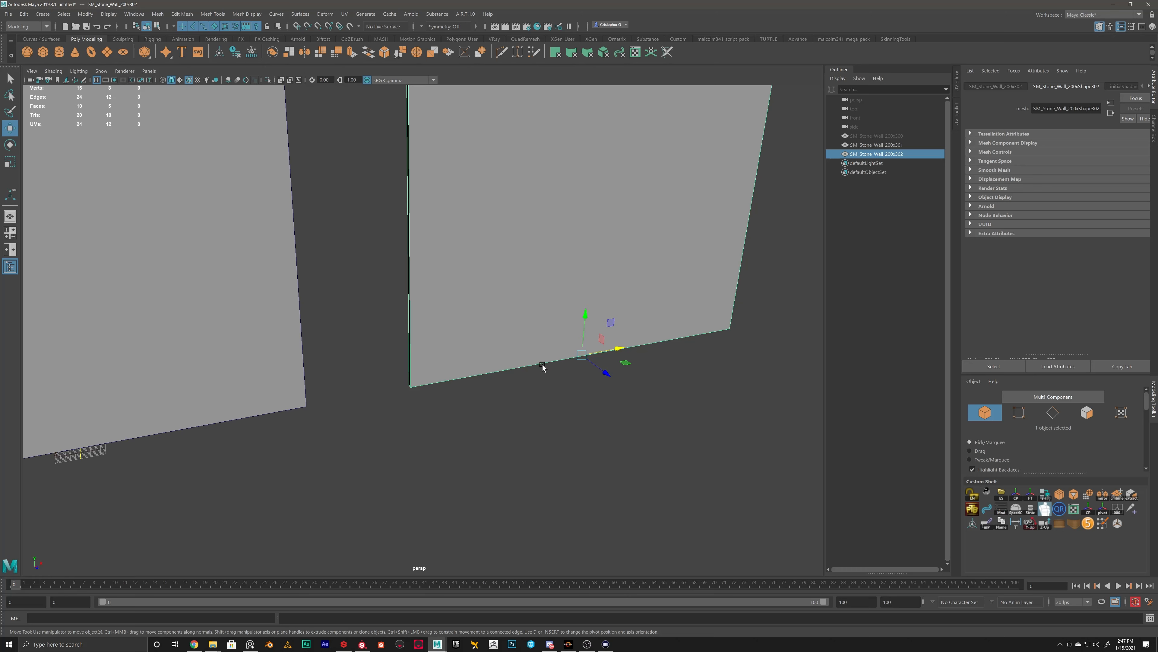
# - Move the second wall's pivot to its bottom corner on the side facing the first wall
pyautogui.press('d')
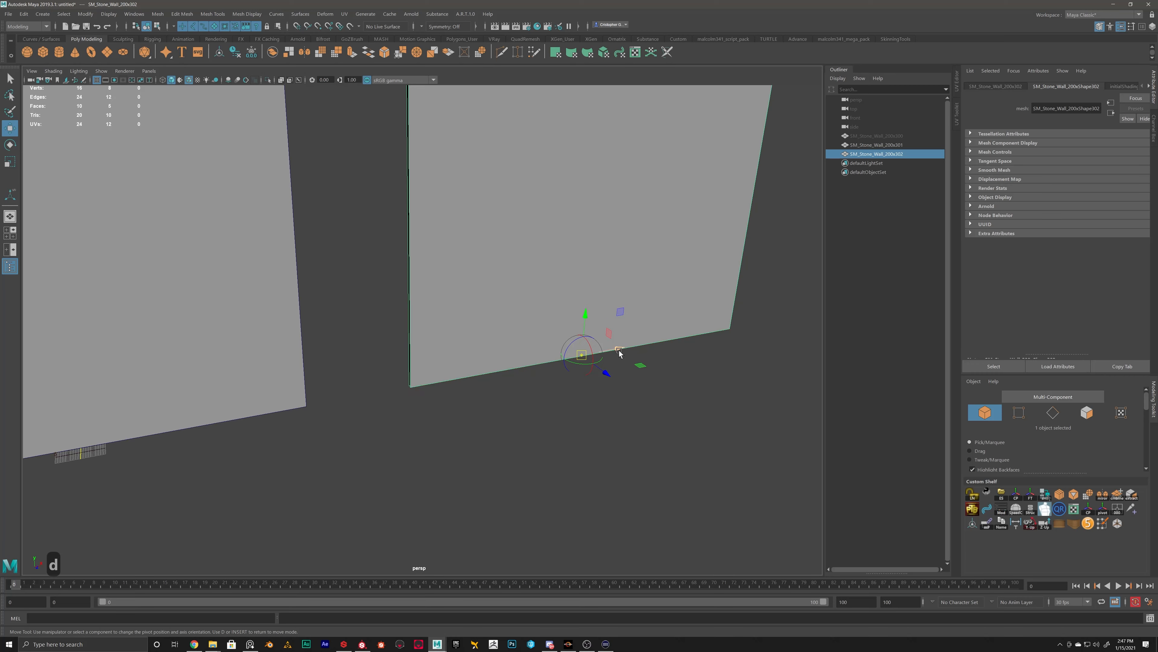
pyautogui.moveTo(619, 351); pyautogui.dragTo(659, 354)
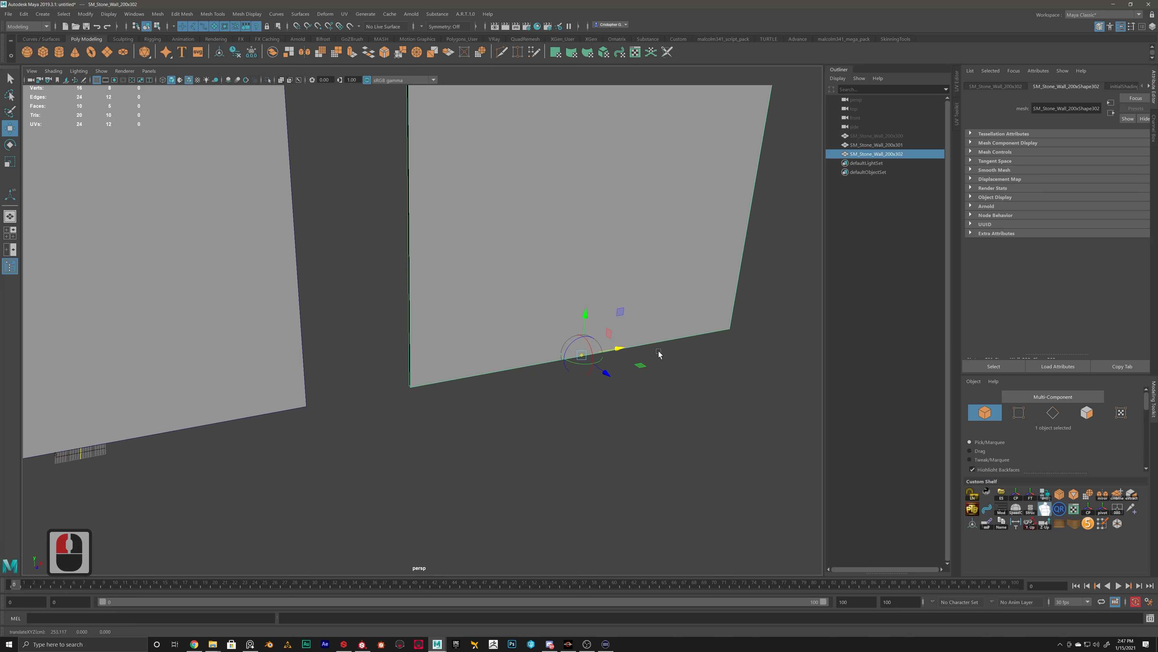
pyautogui.keyDown('shift'); pyautogui.click(411, 390); pyautogui.keyUp('shift')
pyautogui.press('d')
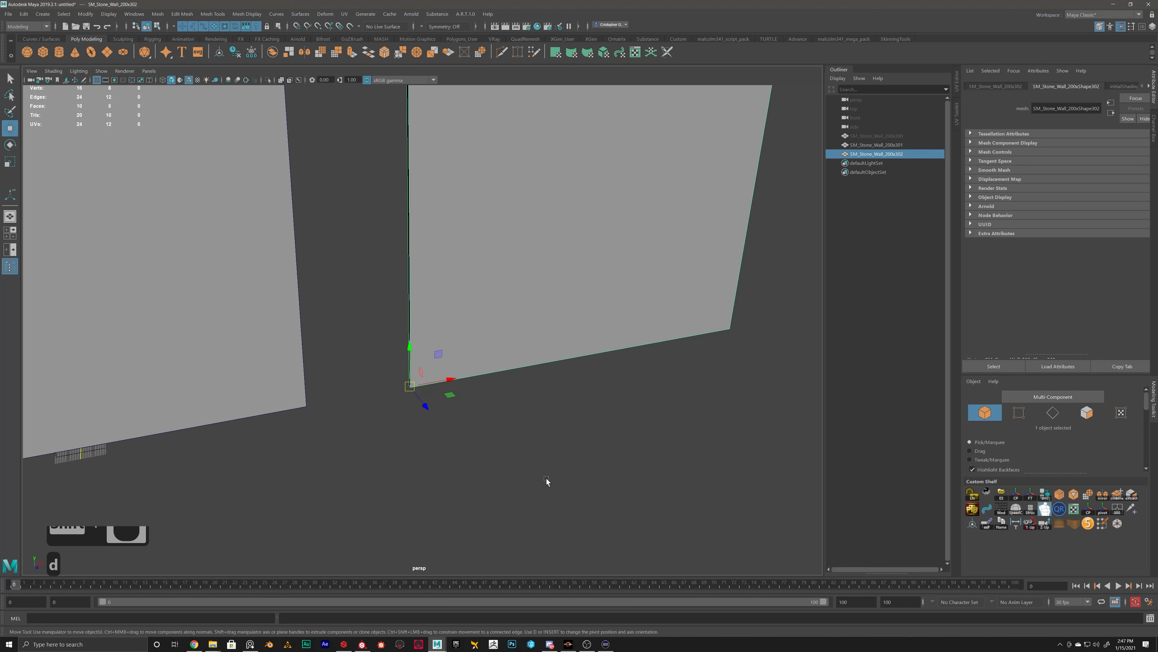
# - Show the four-view layout and frame the gap between the two walls in the front view
pyautogui.keyDown('alt'); pyautogui.moveTo(430, 403); pyautogui.dragTo(488, 383); pyautogui.keyUp('alt')
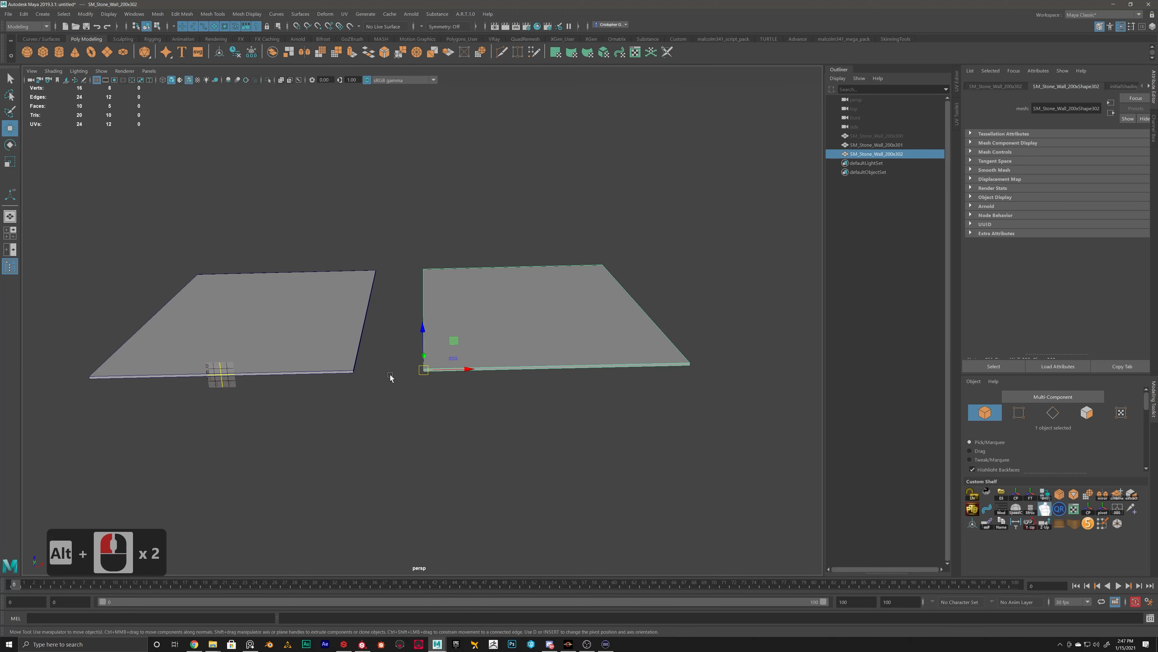
pyautogui.keyDown('alt'); pyautogui.scroll(7, 416, 385); pyautogui.keyUp('alt')
pyautogui.keyDown('alt'); pyautogui.moveTo(415, 385); pyautogui.dragTo(464, 439); pyautogui.keyUp('alt')
pyautogui.press('space')
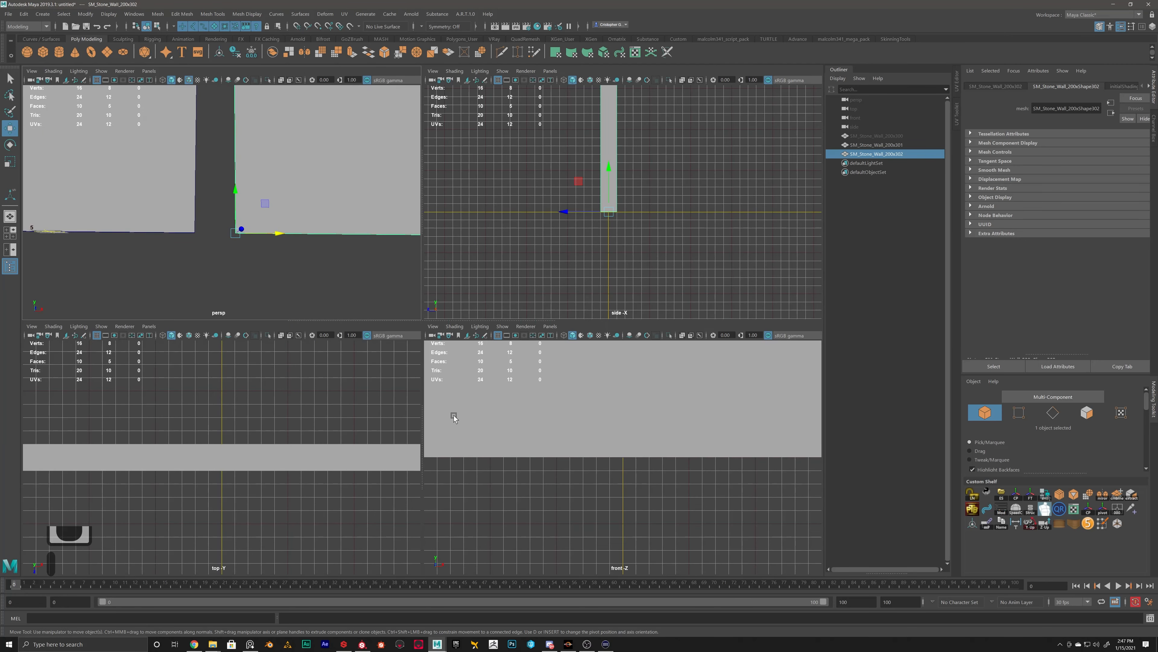
pyautogui.scroll(-20, 499, 394)
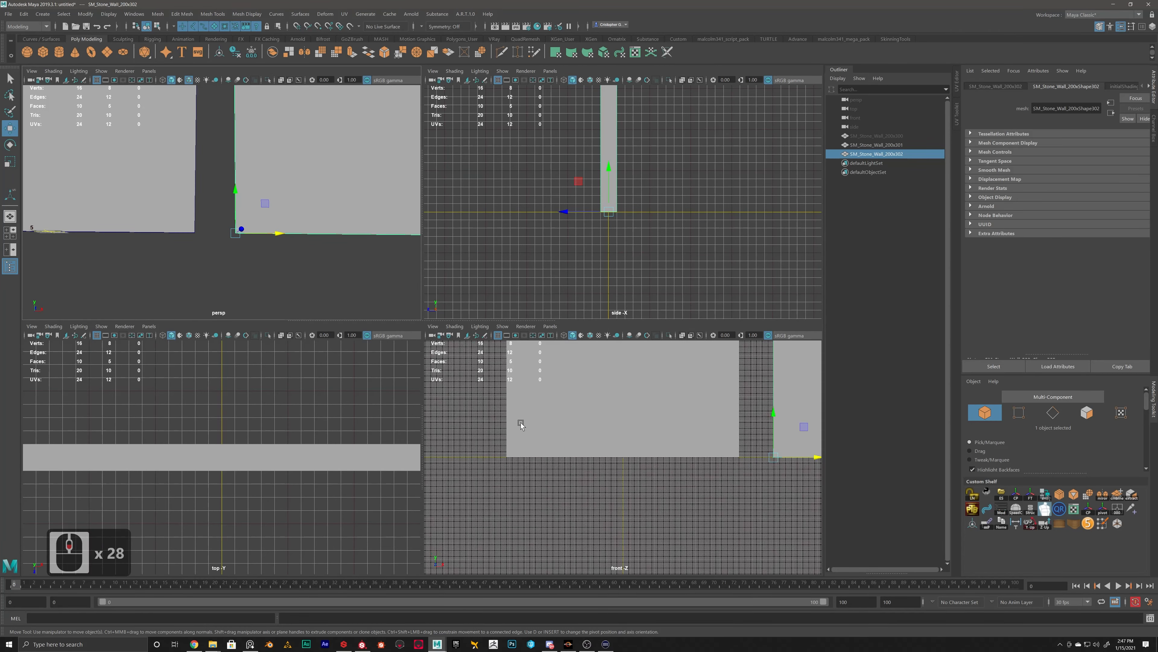
pyautogui.scroll(3, 686, 436)
pyautogui.keyDown('alt'); pyautogui.moveTo(687, 436); pyautogui.dragTo(631, 454, button='middle'); pyautogui.keyUp('alt')
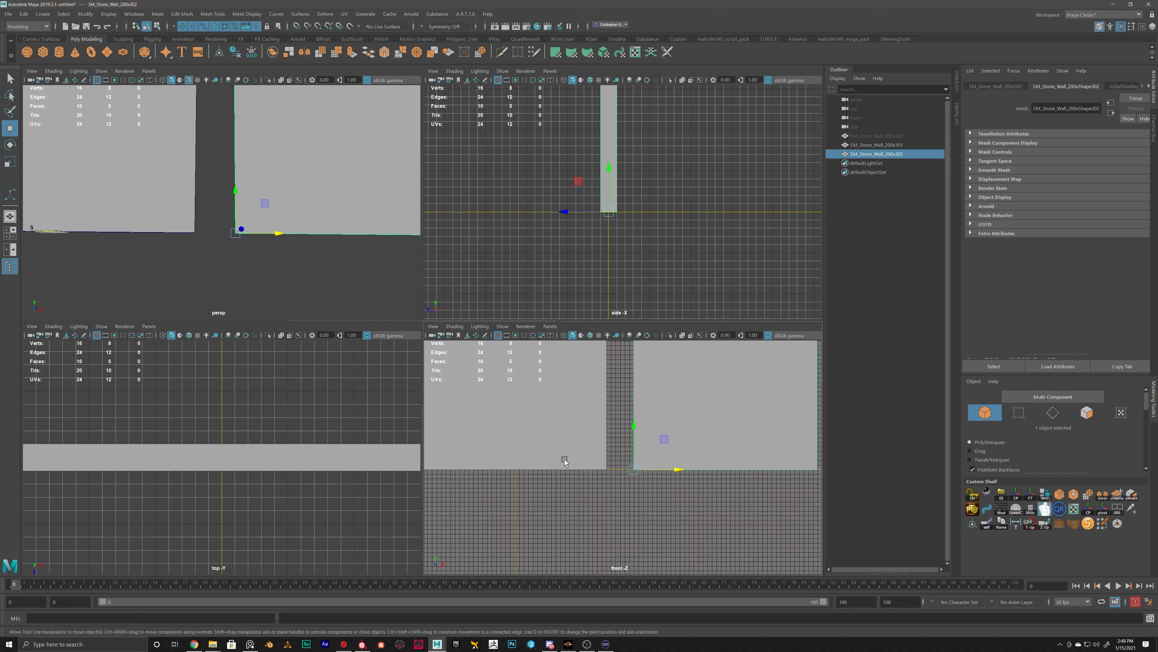
# - Set the front, top and side views to wireframe display, keeping the perspective view shaded
pyautogui.press('4')
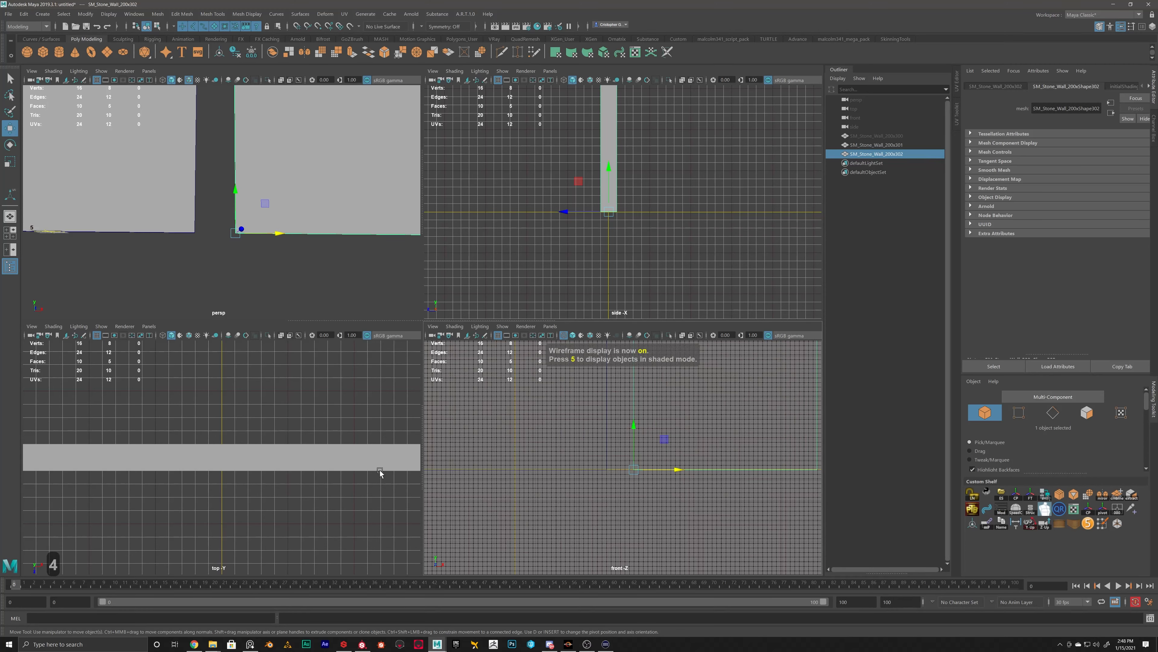
pyautogui.press('4')
pyautogui.press('4')
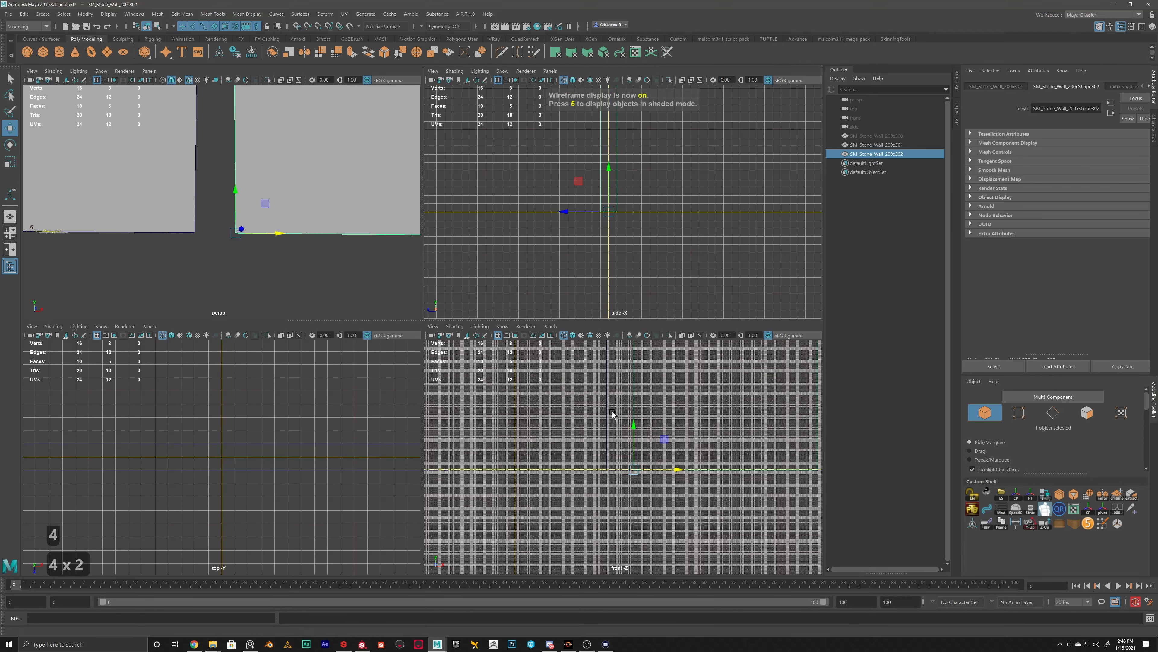
# - Clear the selection, reselect the second wall in the front view and frame its pivot corner beside the first wall
pyautogui.click(656, 259)
pyautogui.click(643, 275)
pyautogui.scroll(20, 643, 269)
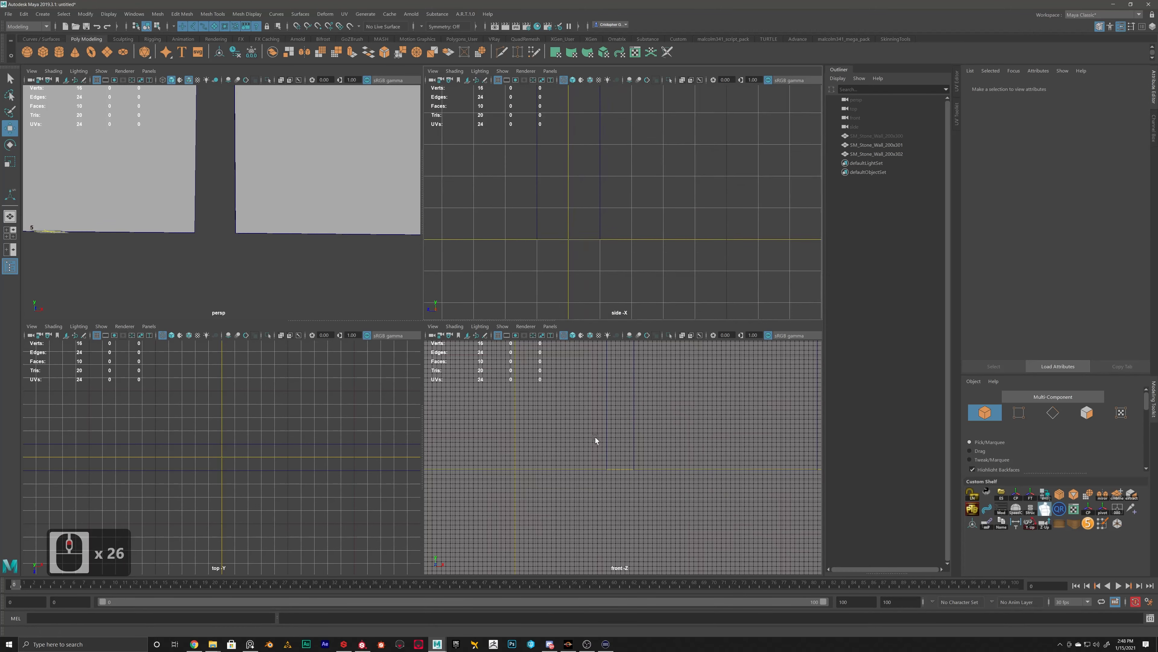
pyautogui.scroll(12, 594, 440)
pyautogui.moveTo(669, 426); pyautogui.dragTo(613, 460)
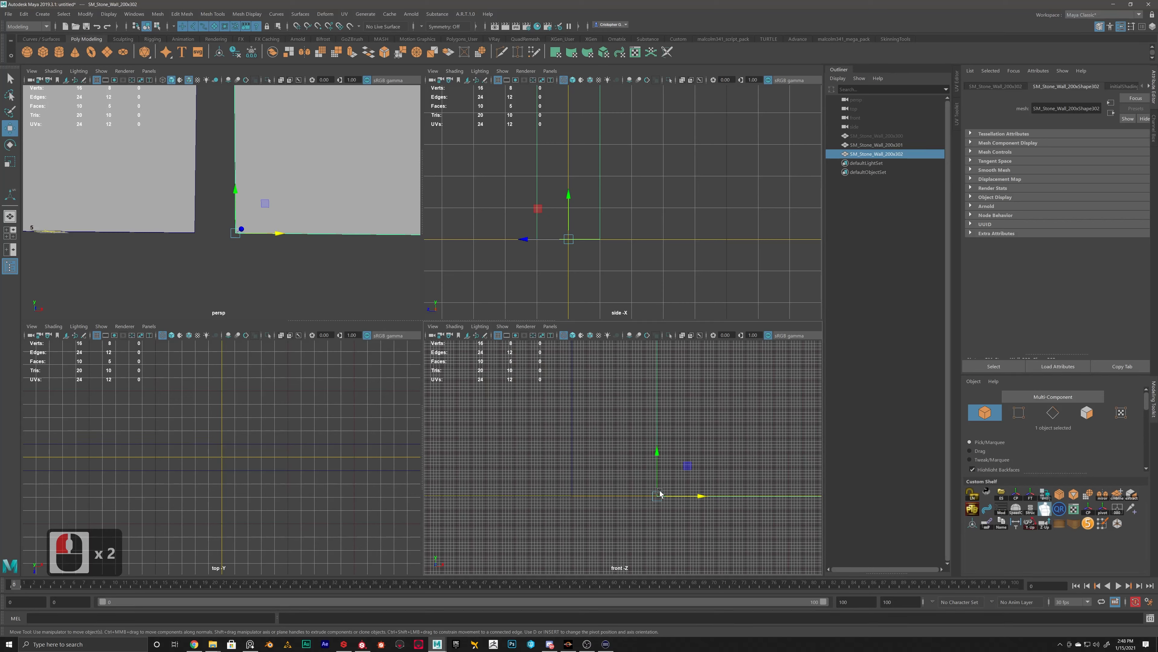
pyautogui.keyDown('alt'); pyautogui.scroll(13, 644, 396); pyautogui.keyUp('alt')
pyautogui.keyDown('alt'); pyautogui.scroll(3, 524, 450); pyautogui.keyUp('alt')
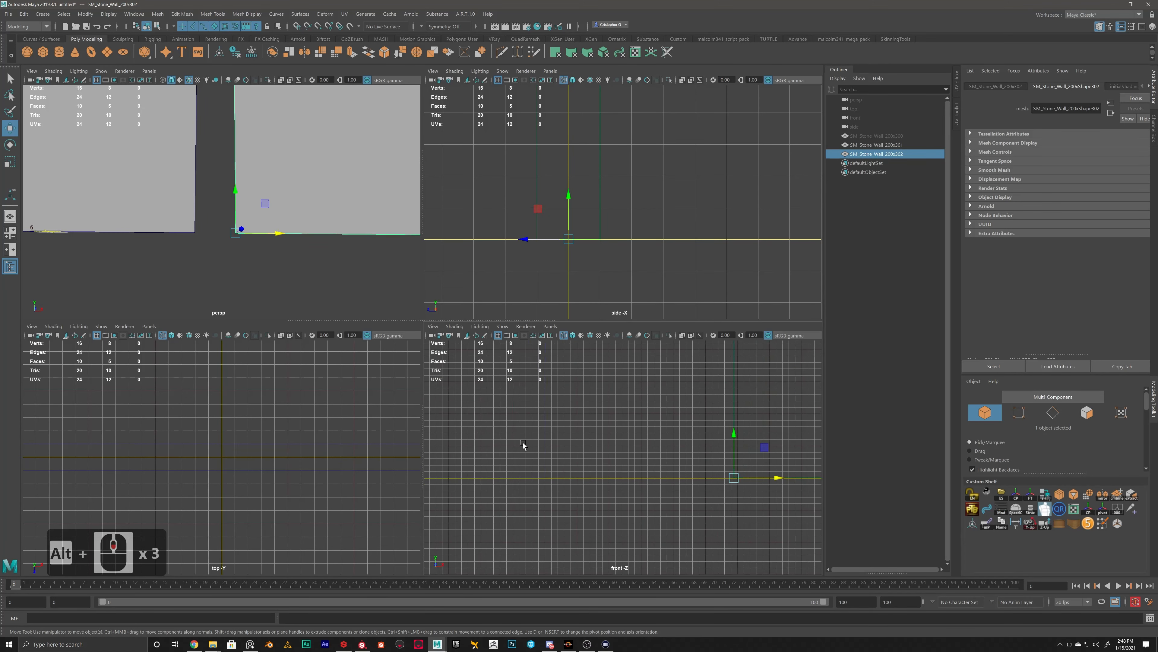
pyautogui.scroll(-6, 539, 517)
pyautogui.scroll(-12, 579, 451)
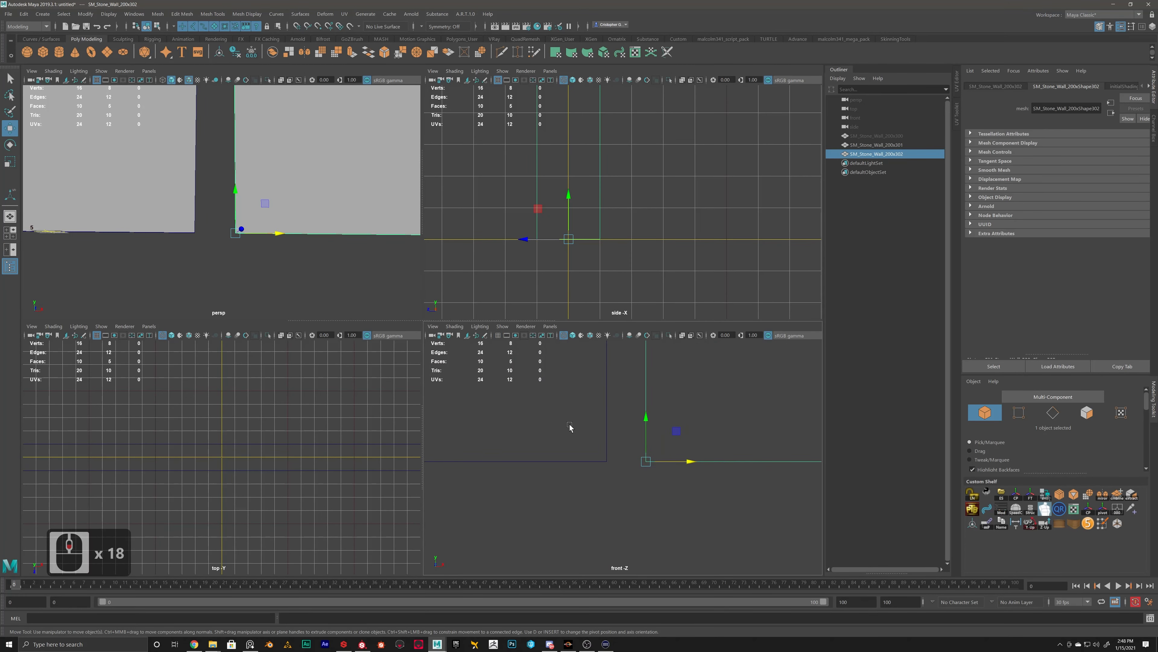
# - Check the viewport grid toggles and review the size, colour and display settings in Grid Options without changing them
pyautogui.click(499, 336)
pyautogui.click(499, 337)
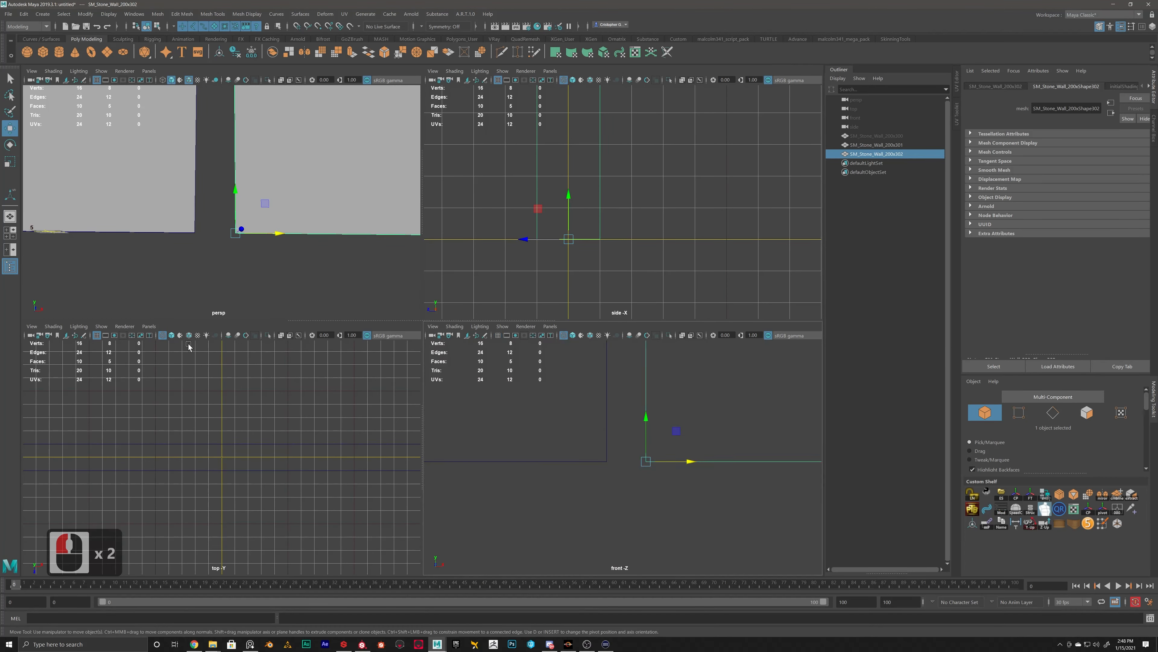
pyautogui.click(97, 335)
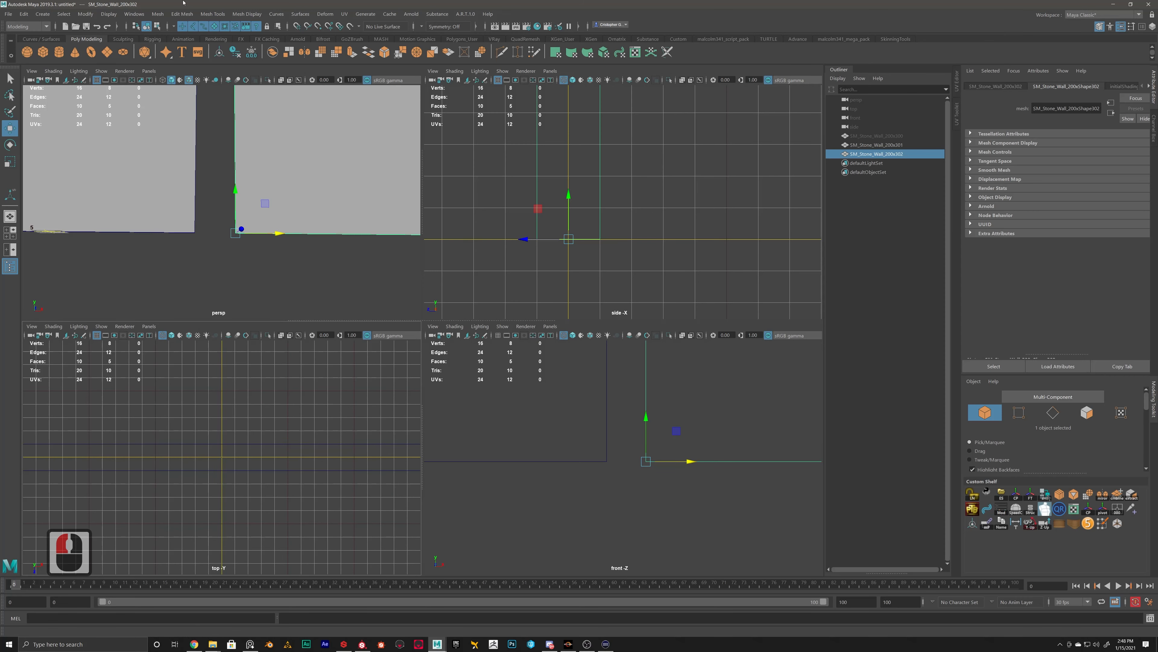
pyautogui.click(108, 14)
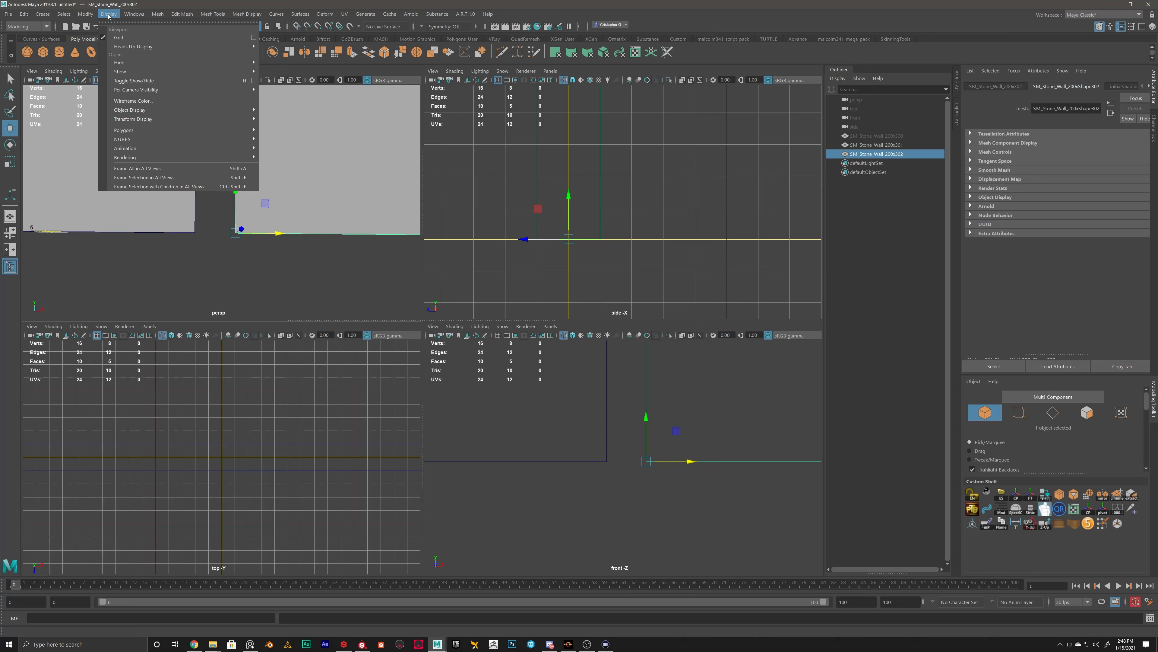
pyautogui.moveTo(276, 15)
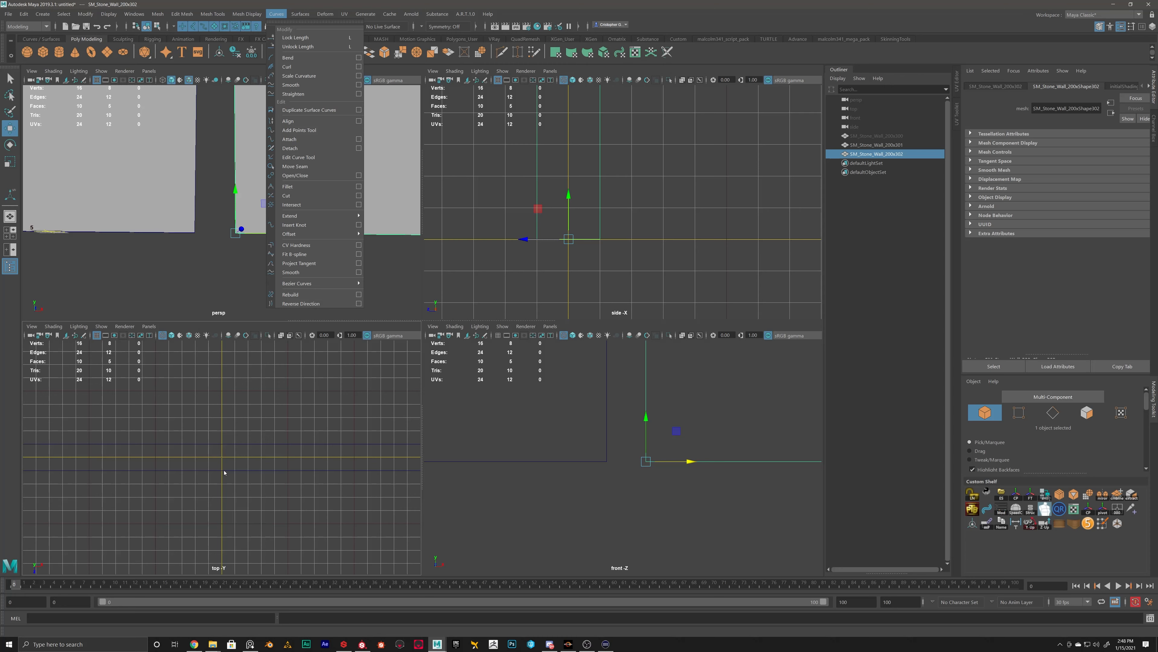
pyautogui.moveTo(109, 14)
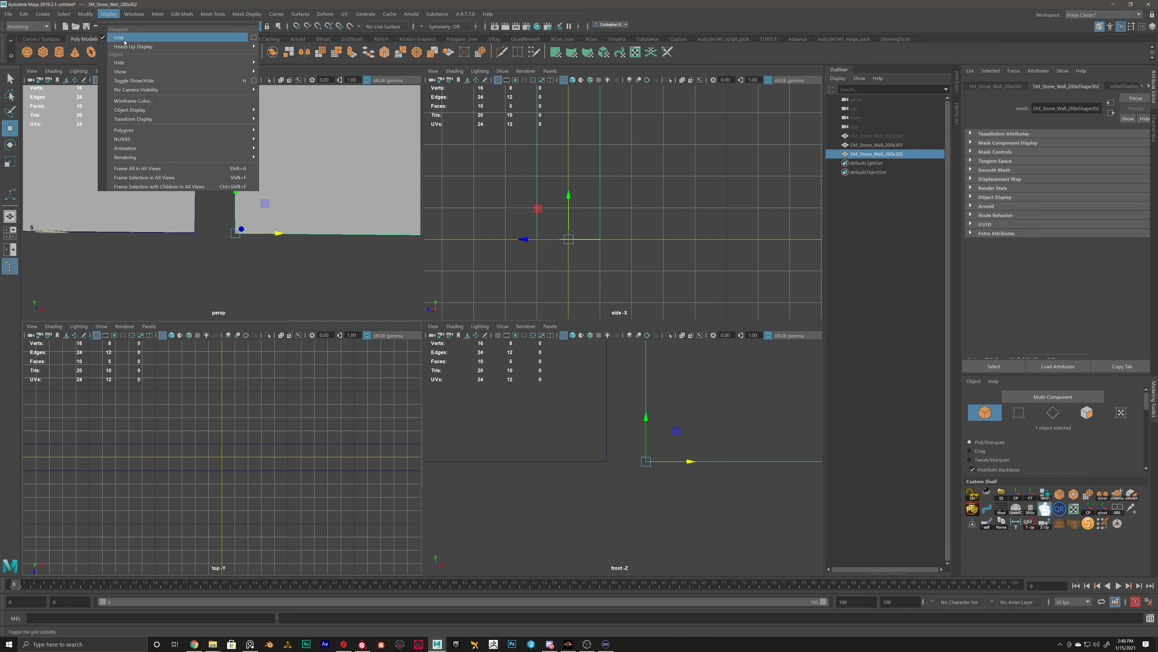
pyautogui.click(106, 15)
pyautogui.click(105, 15)
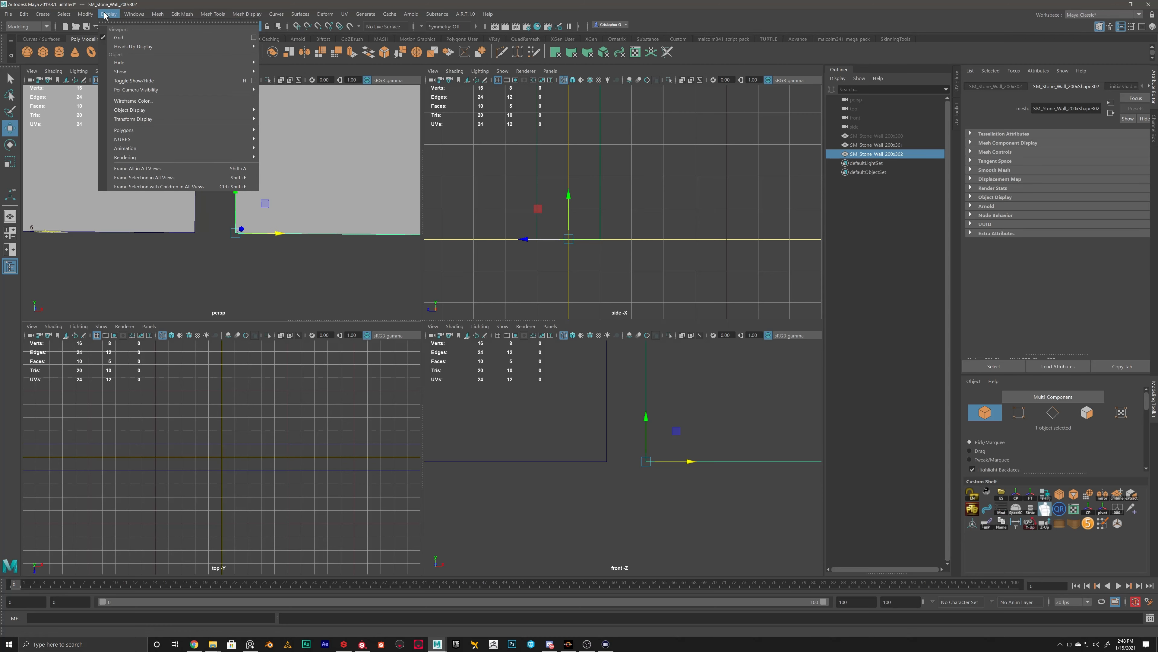
pyautogui.click(254, 37)
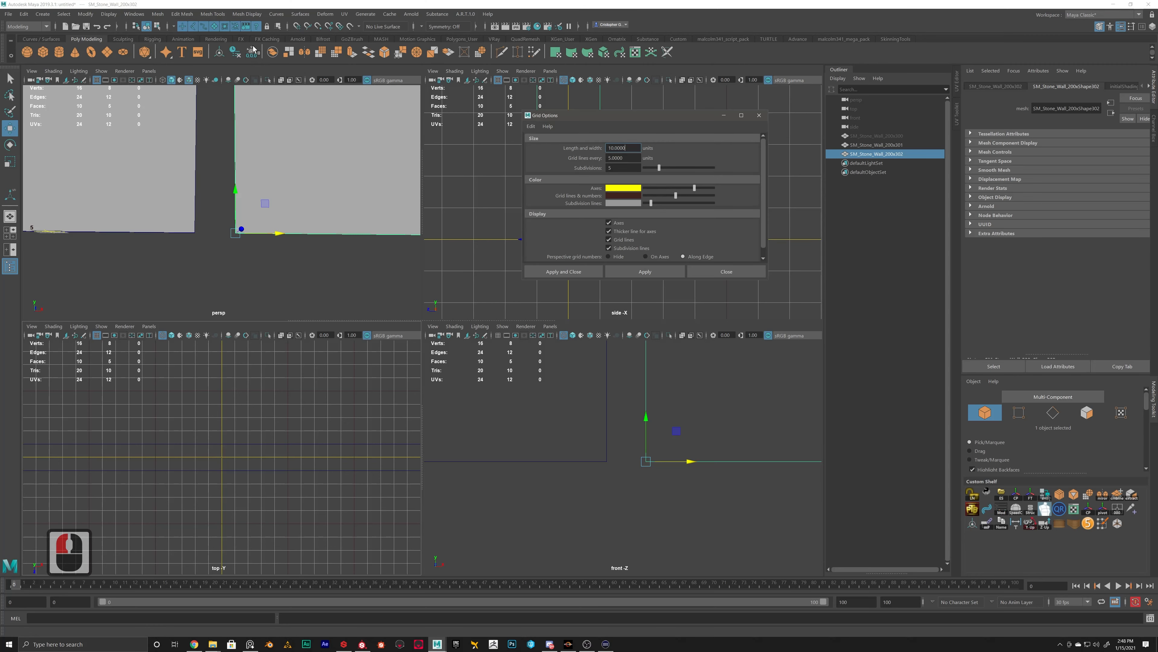
pyautogui.moveTo(602, 115); pyautogui.dragTo(472, 124)
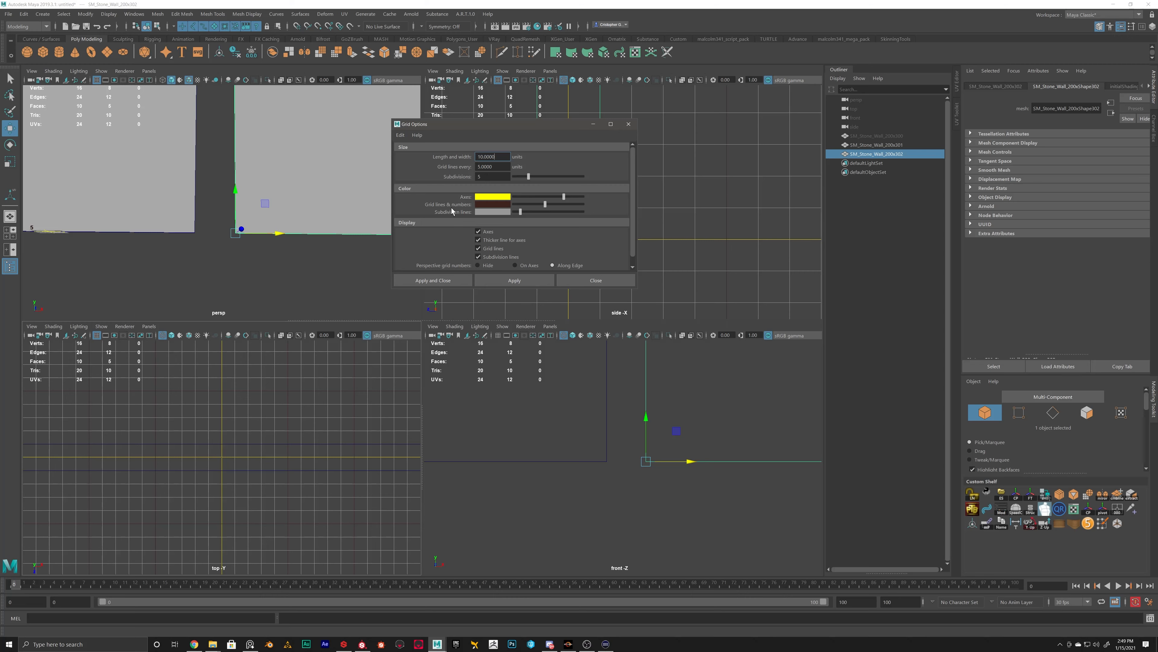
pyautogui.click(630, 280)
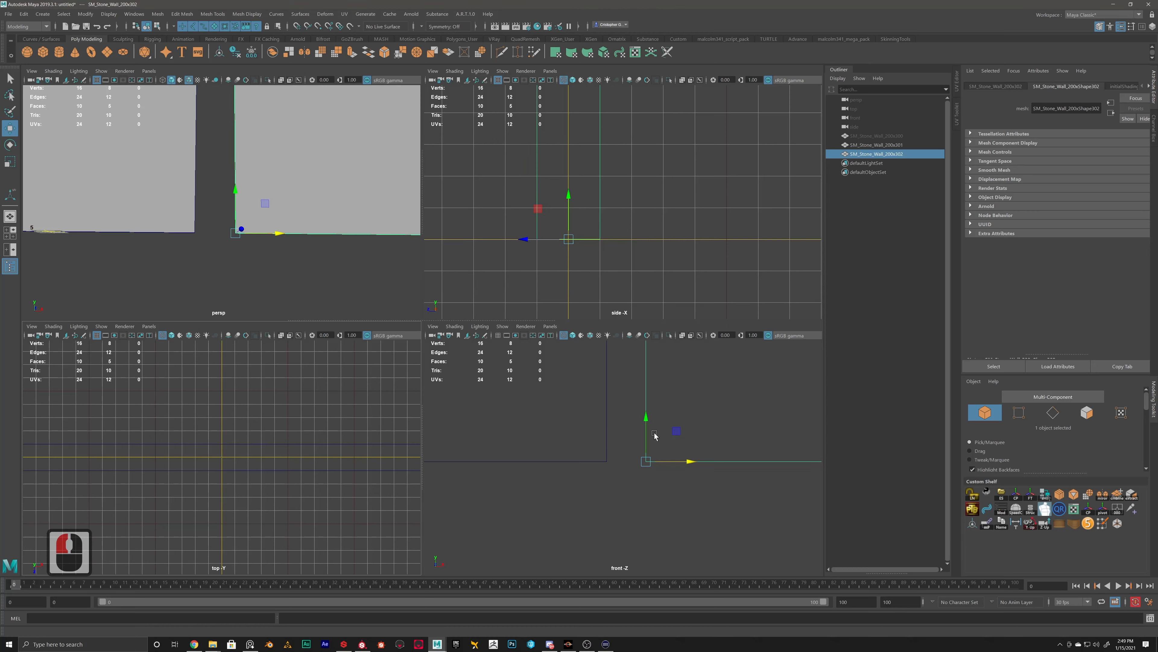
# - Try to move the second wall freely along X toward the first wall, and undo the move
pyautogui.keyDown('alt'); pyautogui.moveTo(610, 451); pyautogui.dragTo(681, 452, button='middle'); pyautogui.keyUp('alt')
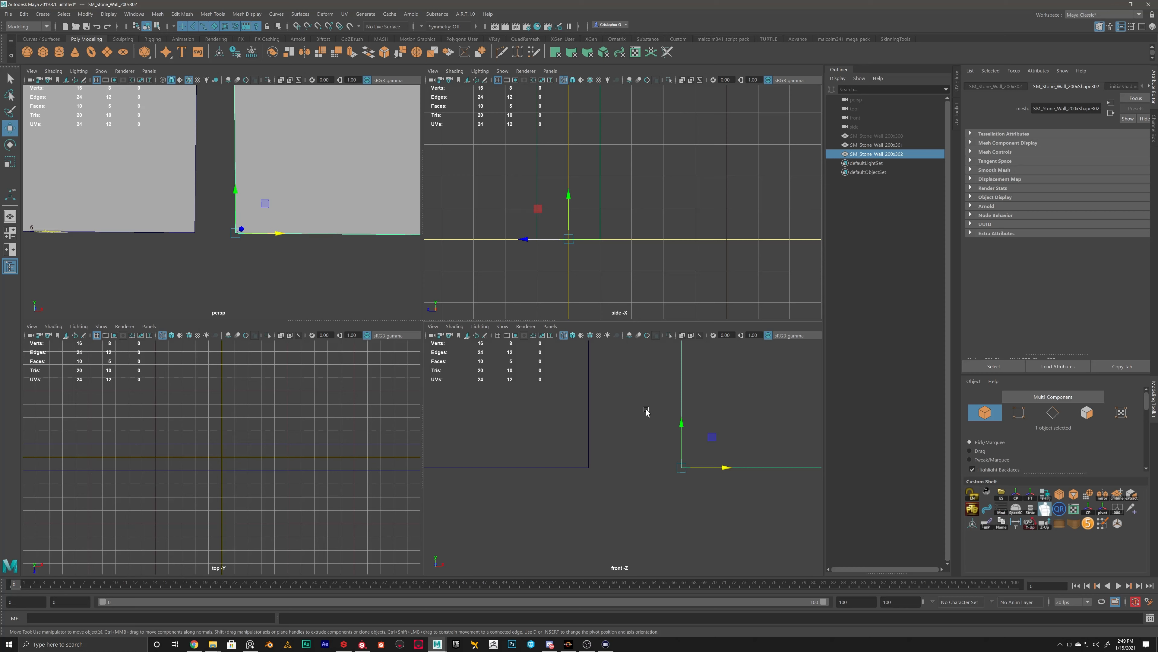
pyautogui.moveTo(725, 468); pyautogui.dragTo(641, 469)
pyautogui.hotkey('ctrl', 'z')
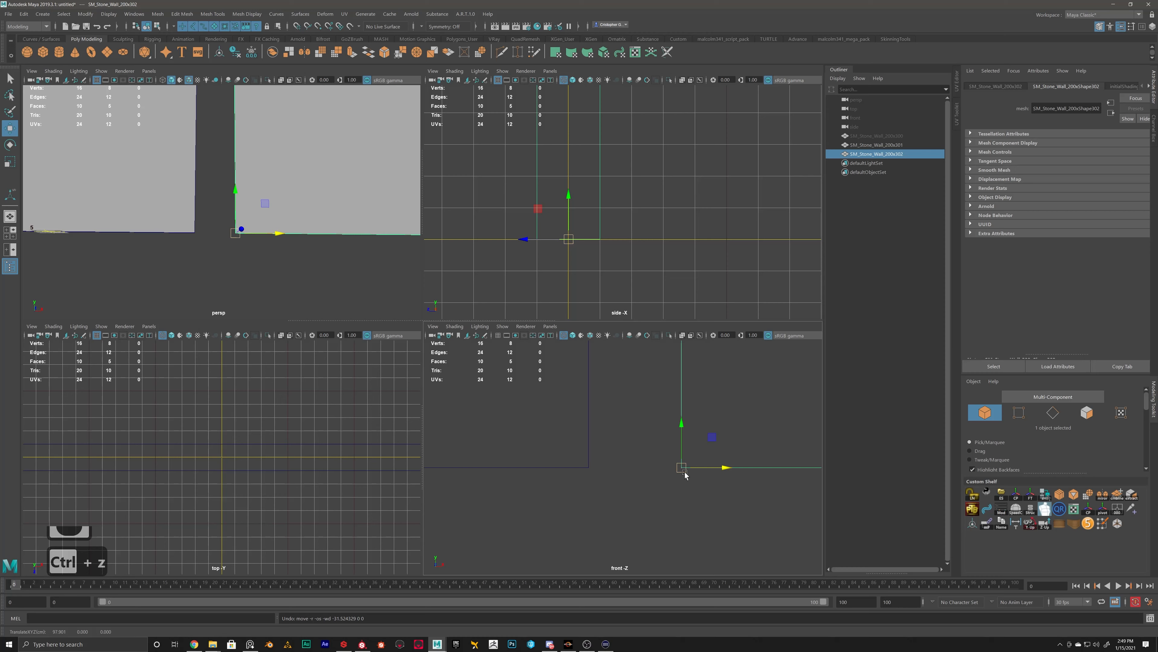
# - Move the second wall along X toward the first wall with grid snapping, to X 110 cm
pyautogui.press('x')
pyautogui.moveTo(726, 468); pyautogui.dragTo(639, 468)
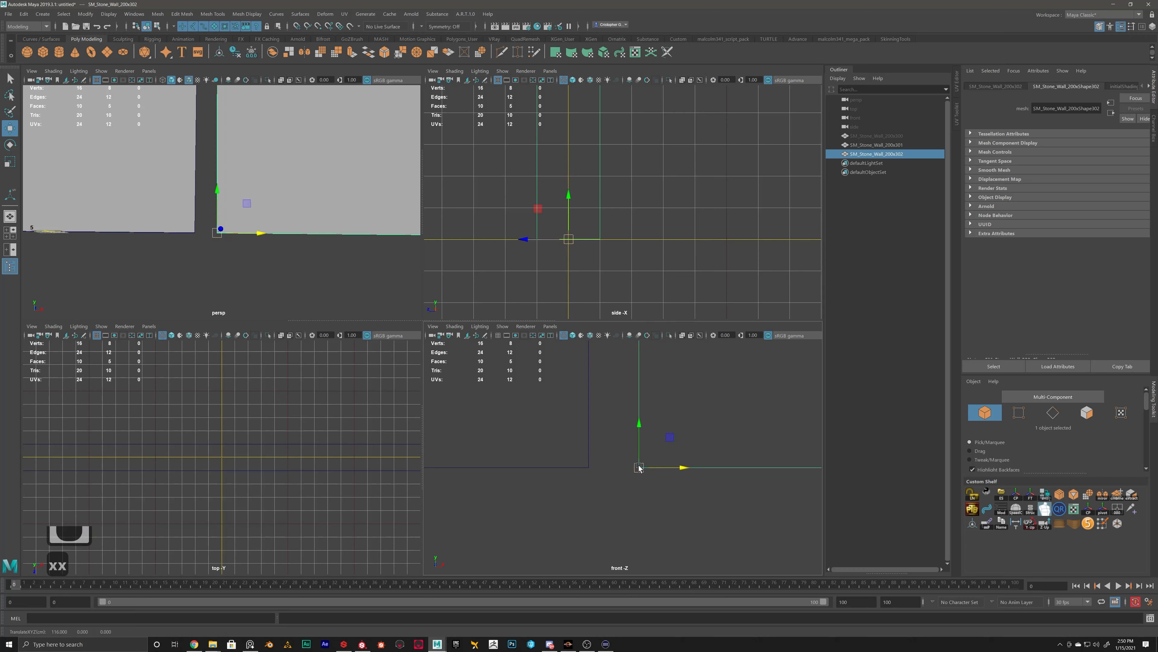
# - Move the second wall along X with vertex snapping onto the first wall's bottom corner, to X 100 cm
pyautogui.press('v')
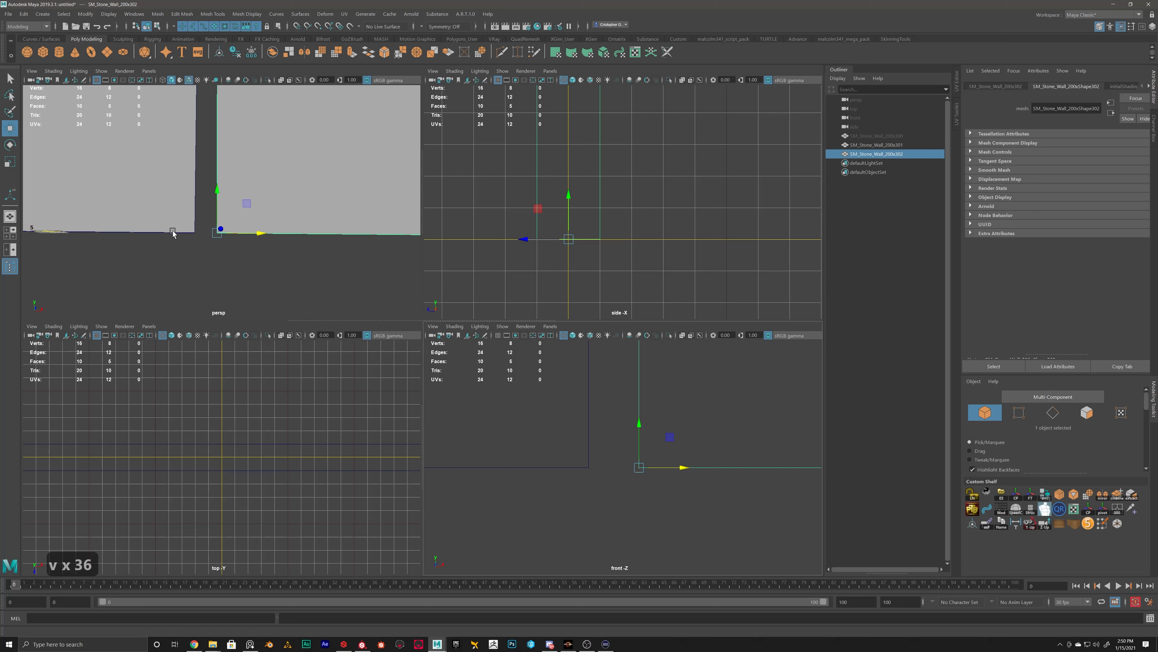
pyautogui.keyDown('alt'); pyautogui.moveTo(277, 264); pyautogui.dragTo(209, 232); pyautogui.keyUp('alt')
pyautogui.keyDown('alt'); pyautogui.scroll(10, 209, 233); pyautogui.keyUp('alt')
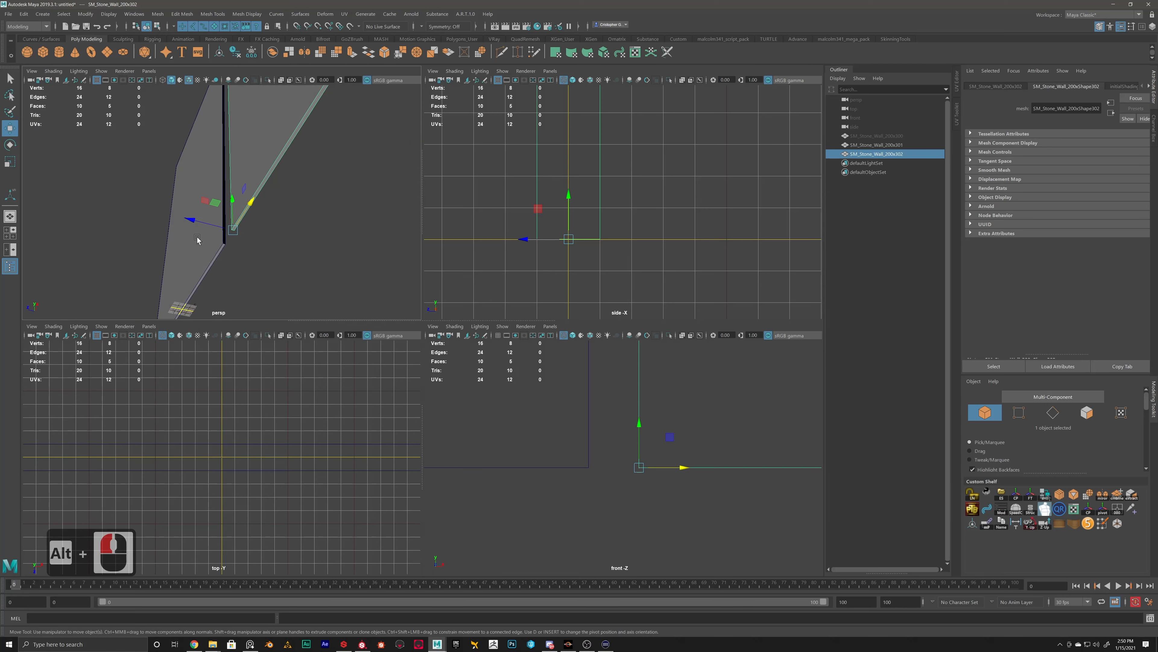
pyautogui.moveTo(365, 139); pyautogui.dragTo(132, 226)
pyautogui.press('v')
pyautogui.press('v')
pyautogui.press('v')
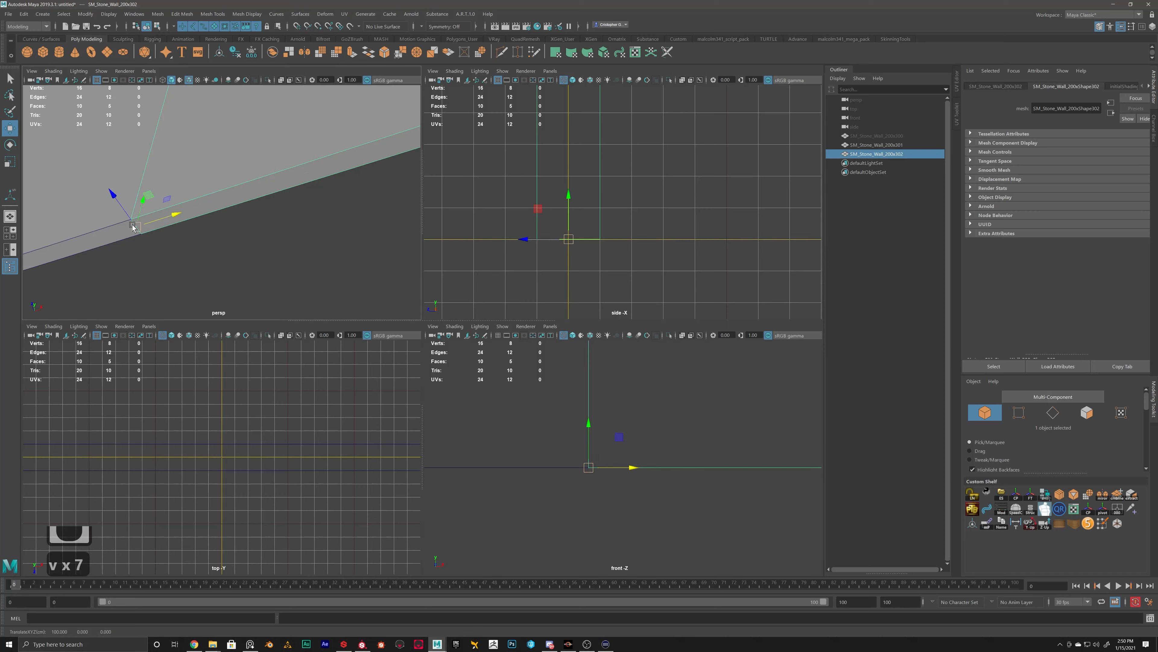
# - Examine the seam between the two snapped walls from several angles in the perspective view
pyautogui.scroll(-12, 132, 226)
pyautogui.keyDown('alt'); pyautogui.moveTo(137, 219); pyautogui.dragTo(237, 182); pyautogui.keyUp('alt')
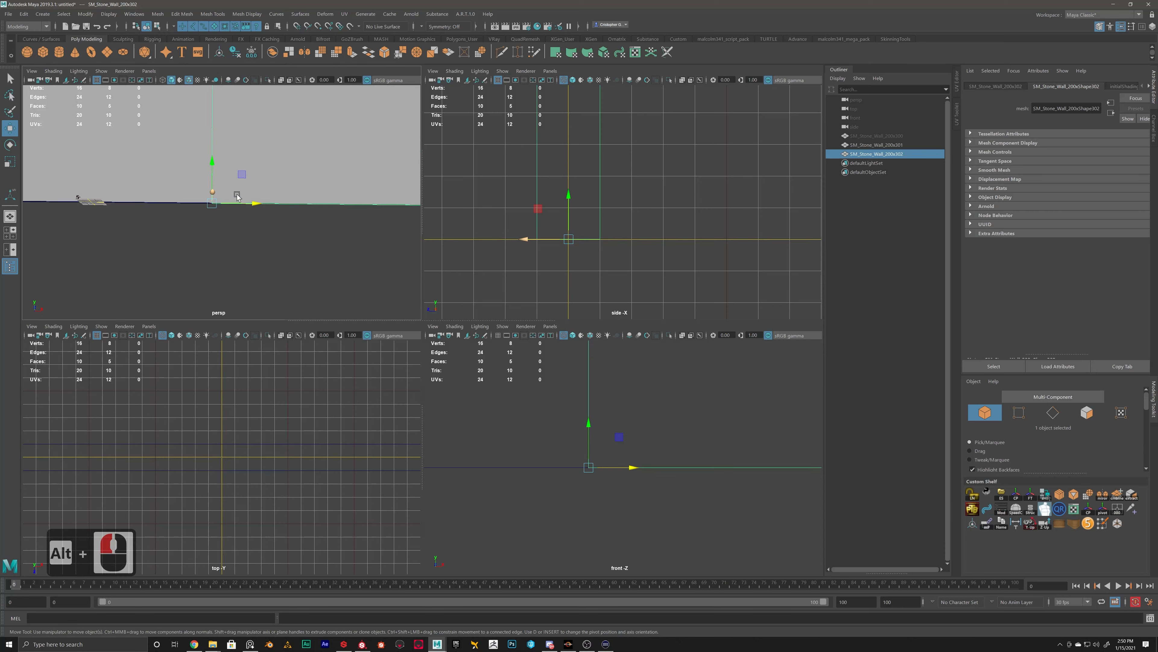
pyautogui.keyDown('alt'); pyautogui.moveTo(237, 182); pyautogui.dragTo(240, 124, button='middle'); pyautogui.keyUp('alt')
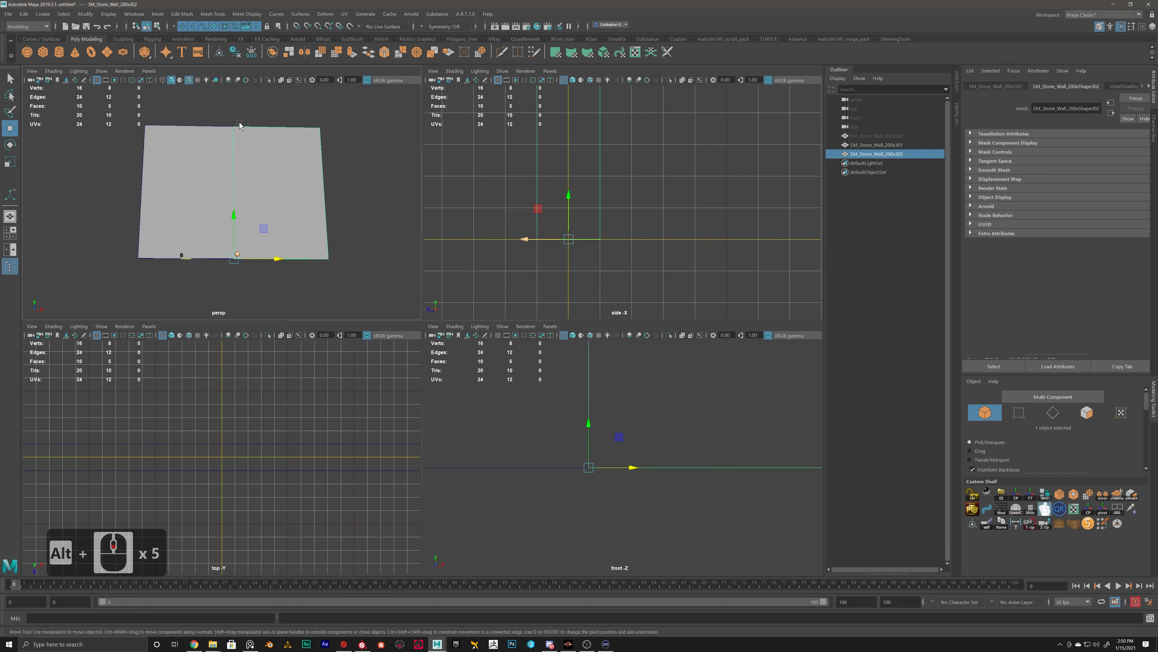
pyautogui.keyDown('alt'); pyautogui.moveTo(240, 124); pyautogui.dragTo(231, 163); pyautogui.keyUp('alt')
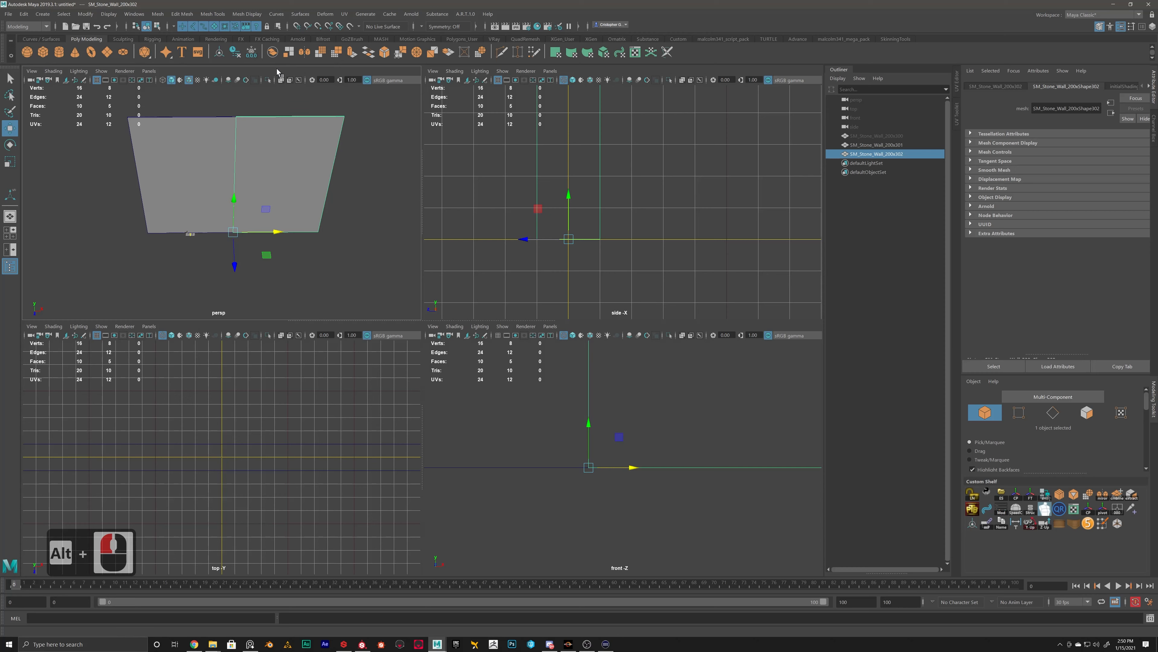
pyautogui.scroll(5, 256, 192)
pyautogui.keyDown('alt'); pyautogui.moveTo(300, 262); pyautogui.dragTo(276, 209, button='middle'); pyautogui.keyUp('alt')
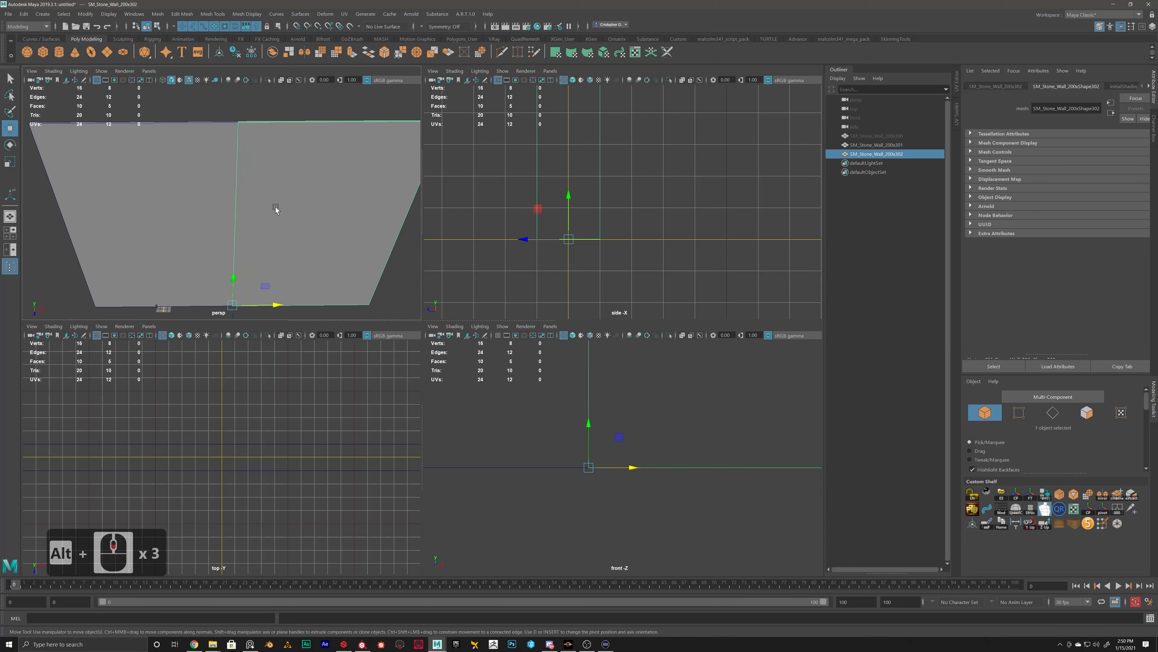
pyautogui.keyDown('alt'); pyautogui.scroll(-1, 276, 209); pyautogui.keyUp('alt')
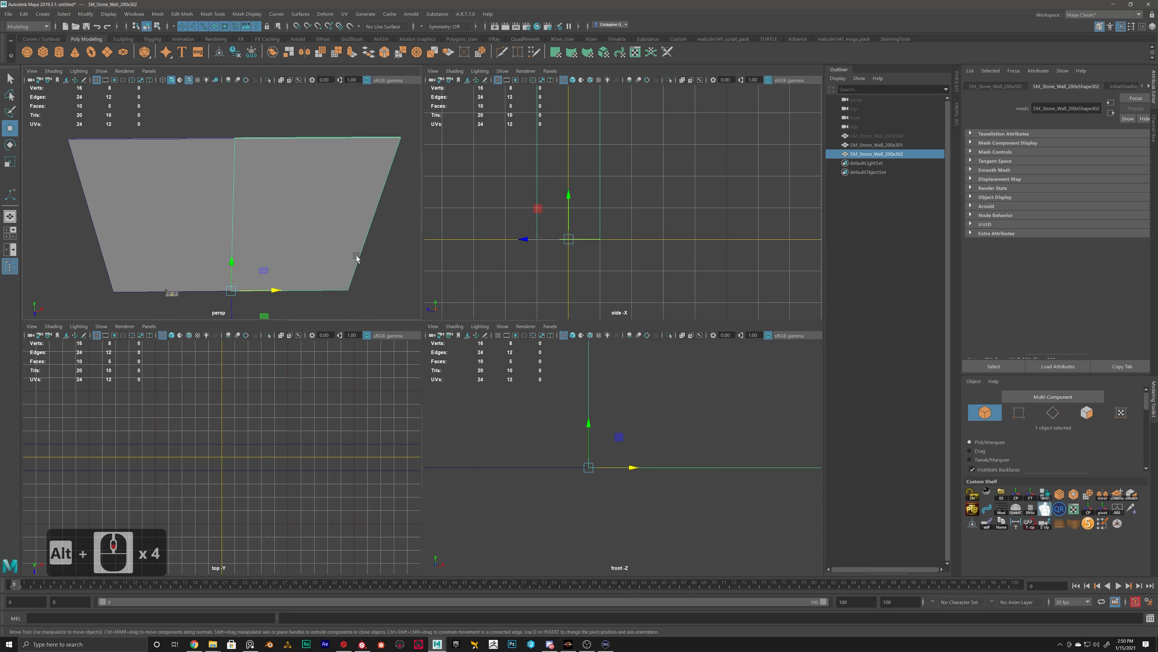
pyautogui.keyDown('alt'); pyautogui.moveTo(299, 264); pyautogui.dragTo(284, 193, button='middle'); pyautogui.keyUp('alt')
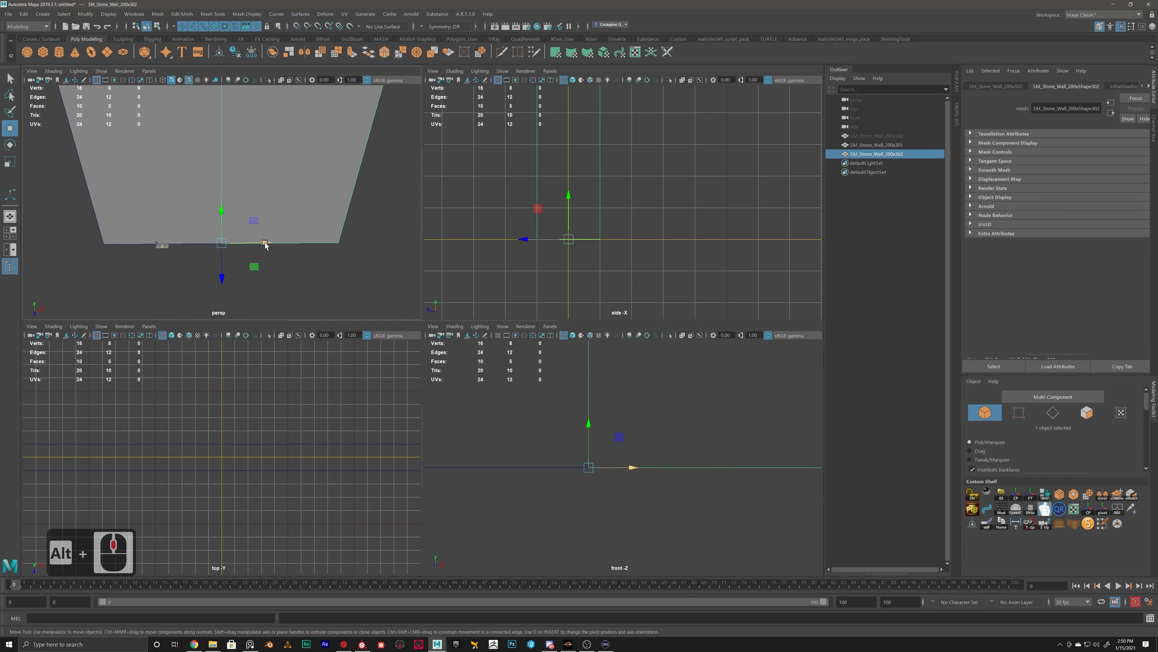
# - Practise moving the second wall away along X, undoing, and vertex-snapping it back onto the first wall's bottom corner
pyautogui.moveTo(263, 243)
pyautogui.mouseDown()
pyautogui.moveTo(315, 242)
pyautogui.moveTo(302, 220)
pyautogui.moveTo(315, 258)
pyautogui.moveTo(315, 161)
pyautogui.moveTo(305, 166)
pyautogui.moveTo(324, 181)
pyautogui.moveTo(271, 217)
pyautogui.moveTo(268, 245)
pyautogui.mouseUp()
pyautogui.press('v')
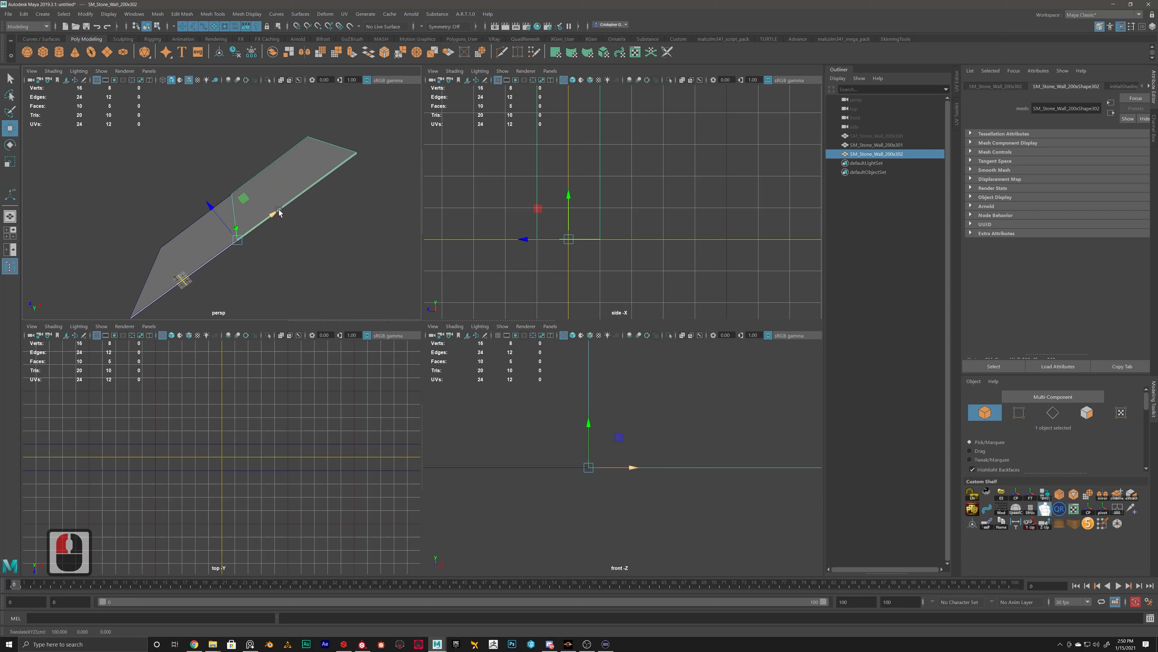
pyautogui.hotkey('ctrl', 'z')
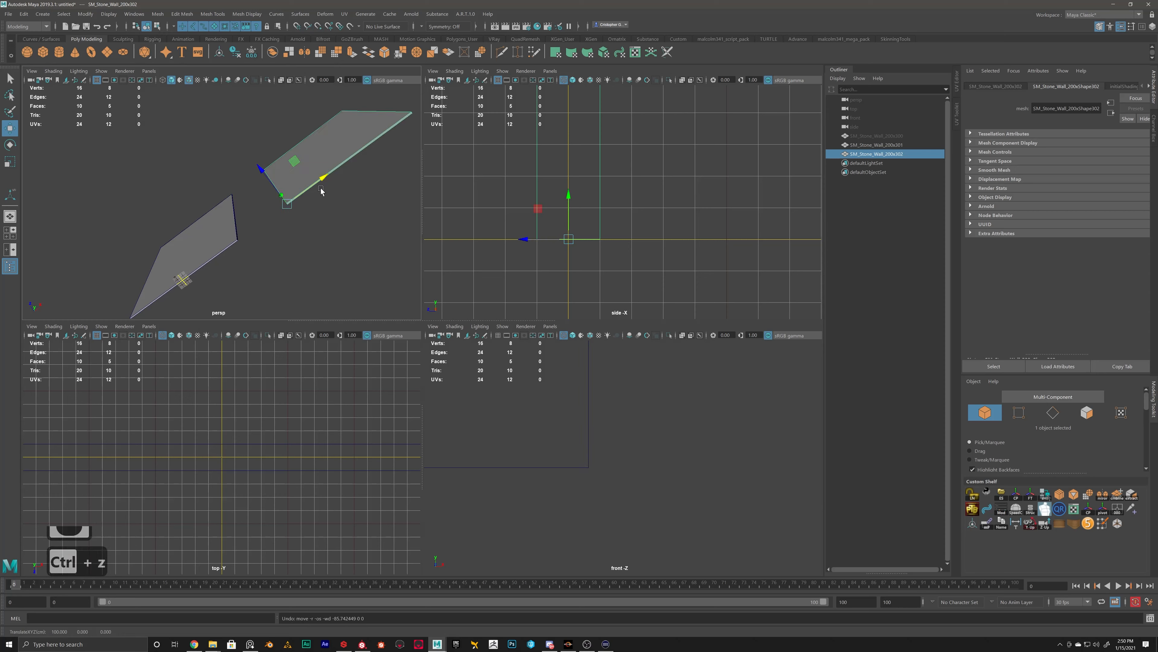
pyautogui.press('v')
pyautogui.moveTo(318, 183); pyautogui.dragTo(237, 235)
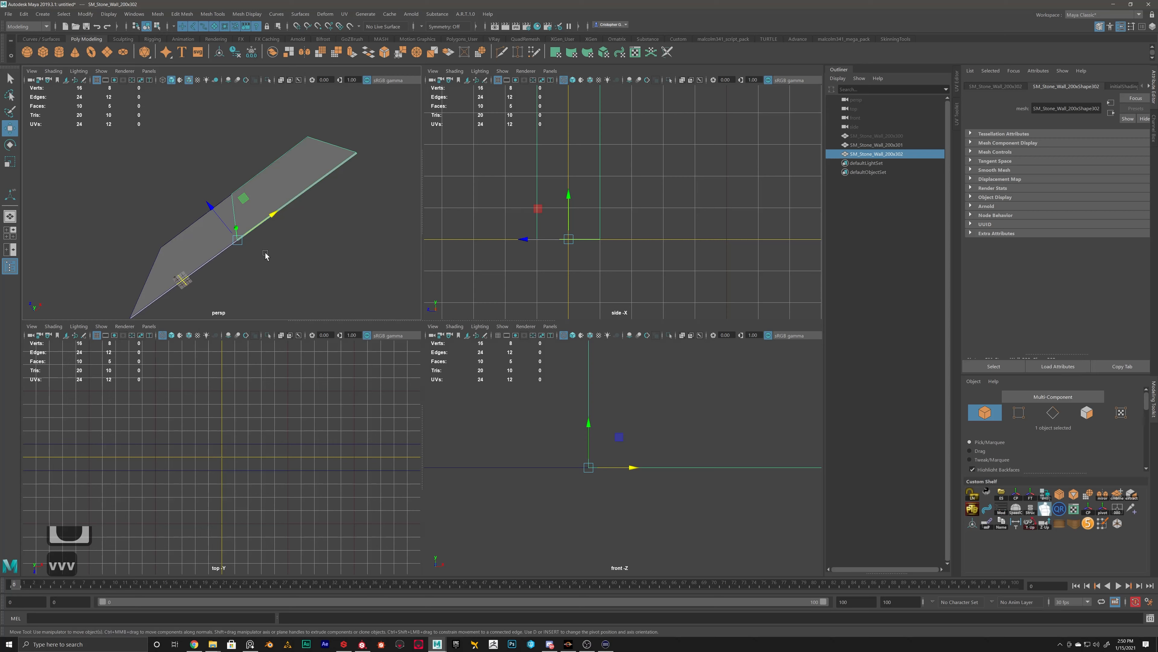
pyautogui.keyDown('alt'); pyautogui.moveTo(261, 247); pyautogui.dragTo(321, 209, button='middle'); pyautogui.keyUp('alt')
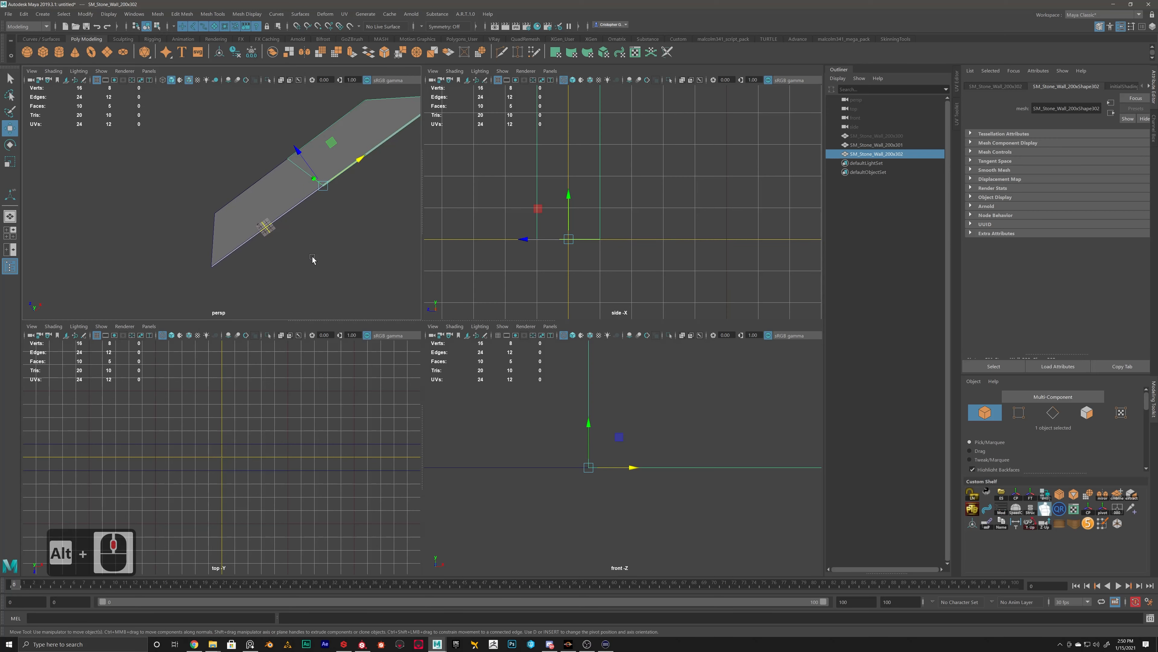
pyautogui.press('v')
pyautogui.moveTo(358, 159); pyautogui.dragTo(273, 89)
pyautogui.press('v')
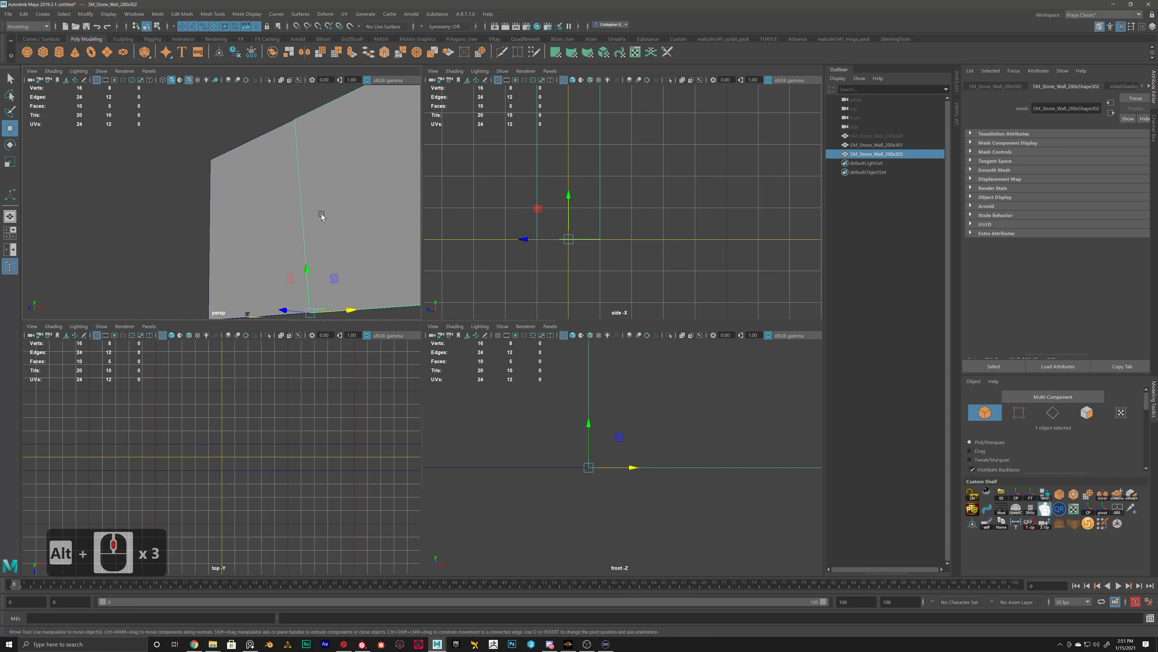
# - Vertex-snap the second wall up along Y to the first wall's top corner, and snap it back down to the bottom corner
pyautogui.keyDown('alt'); pyautogui.moveTo(323, 216); pyautogui.dragTo(326, 238); pyautogui.keyUp('alt')
pyautogui.click(293, 251)
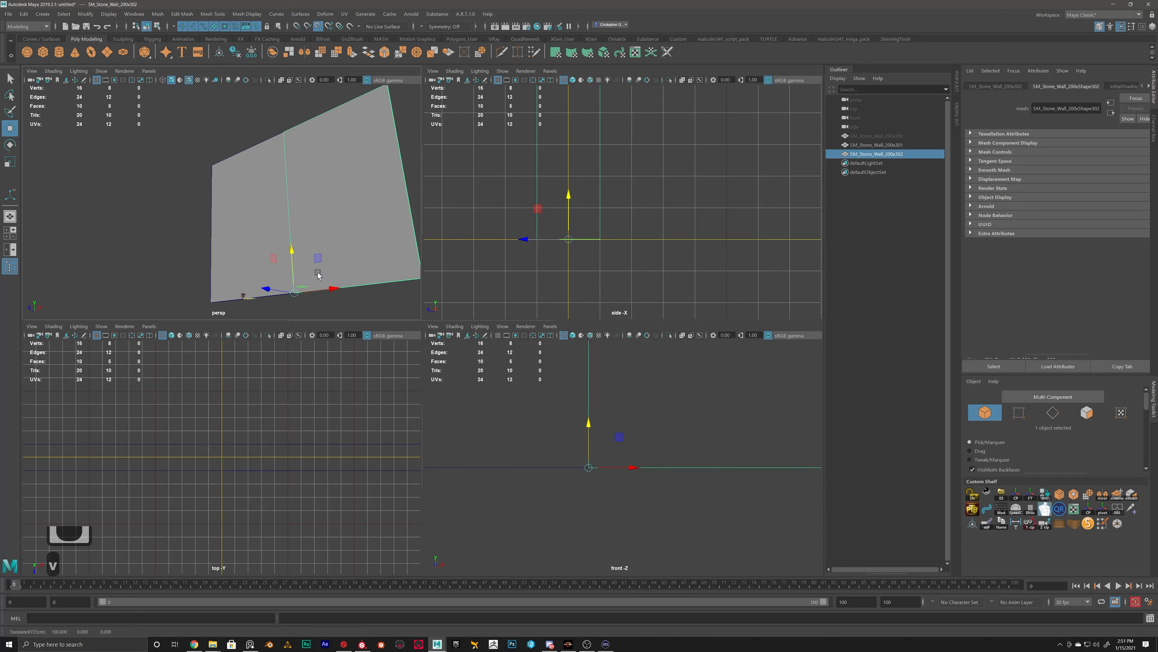
pyautogui.press('v')
pyautogui.moveTo(303, 268); pyautogui.dragTo(300, 130, button='middle')
pyautogui.keyDown('alt'); pyautogui.moveTo(298, 219); pyautogui.dragTo(260, 222); pyautogui.keyUp('alt')
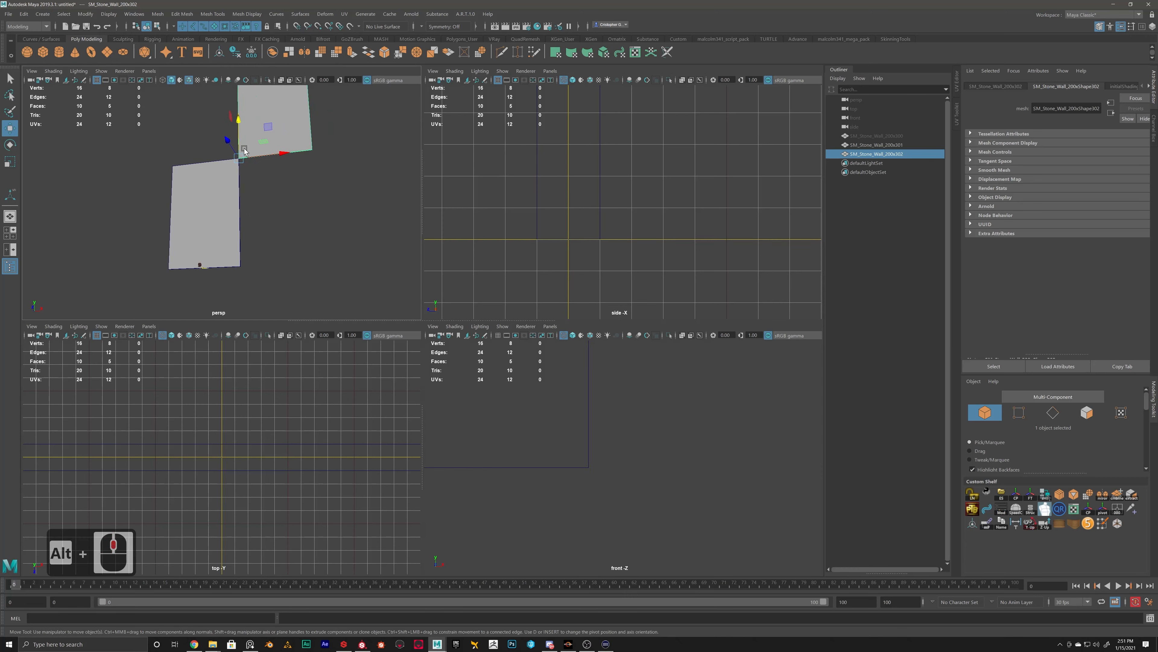
pyautogui.press('v')
pyautogui.moveTo(238, 120); pyautogui.dragTo(301, 214, button='middle')
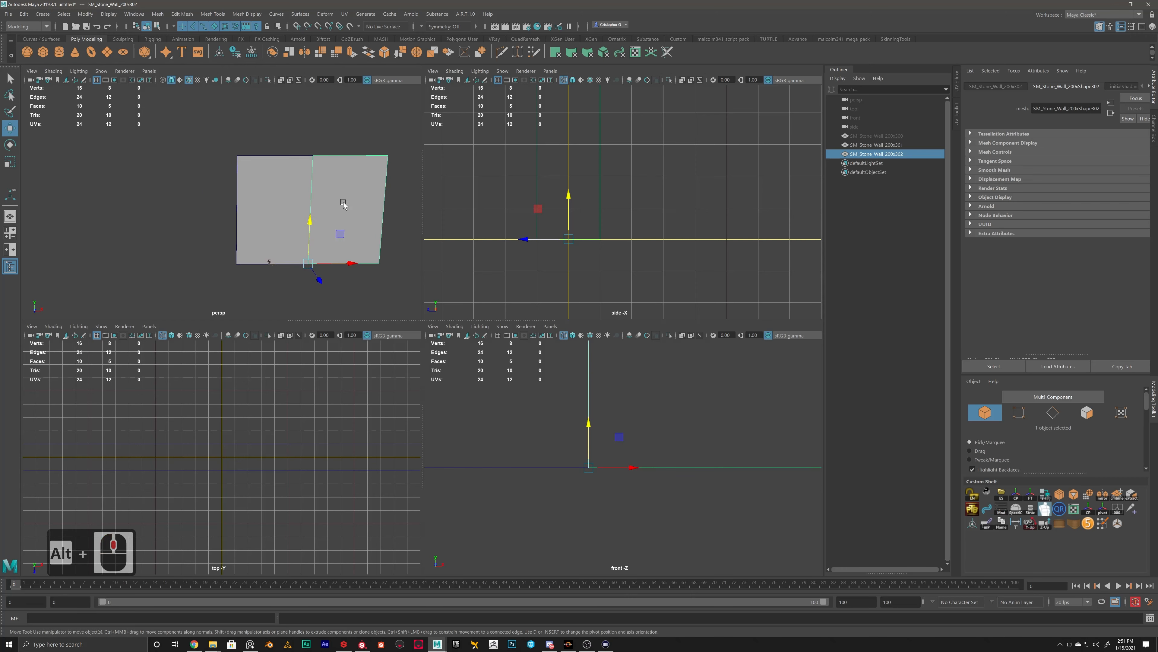
# - Select the two walls one at a time and together to check that they are separate objects
pyautogui.click(336, 134)
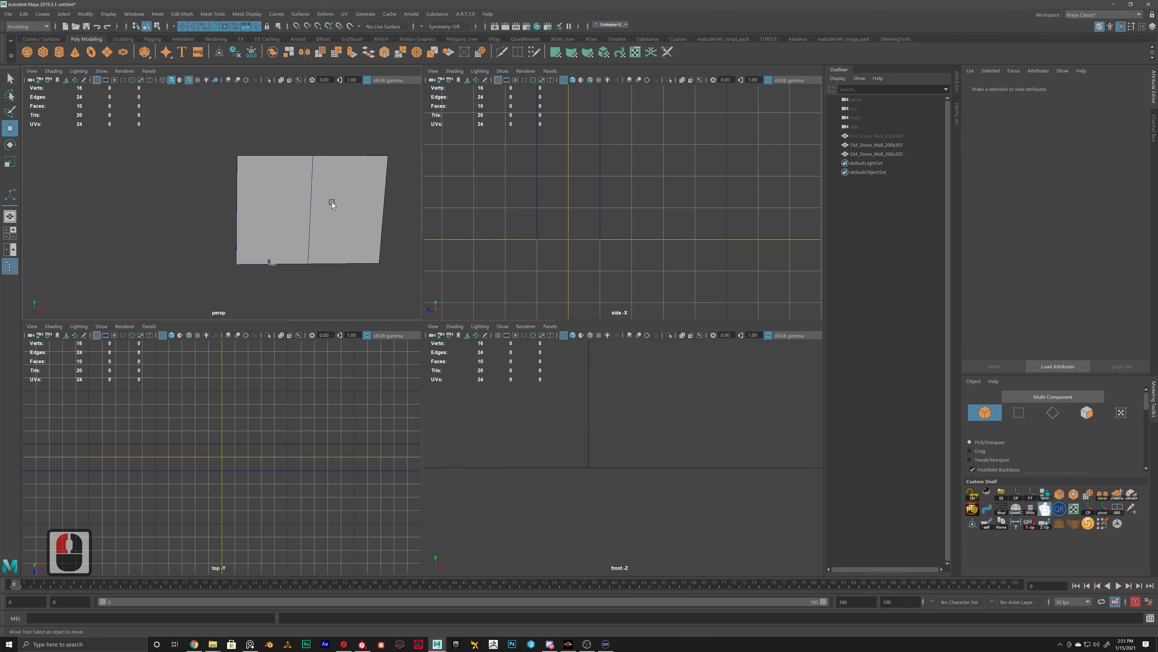
pyautogui.click(329, 183)
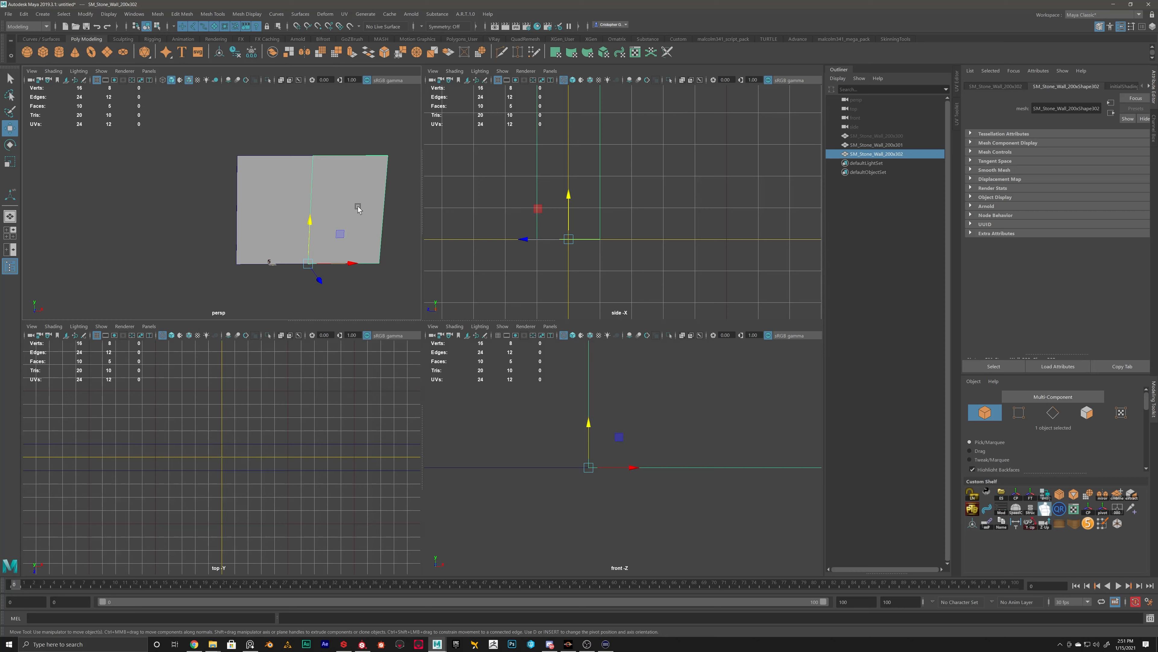
pyautogui.press('v')
pyautogui.scroll(2, 378, 208)
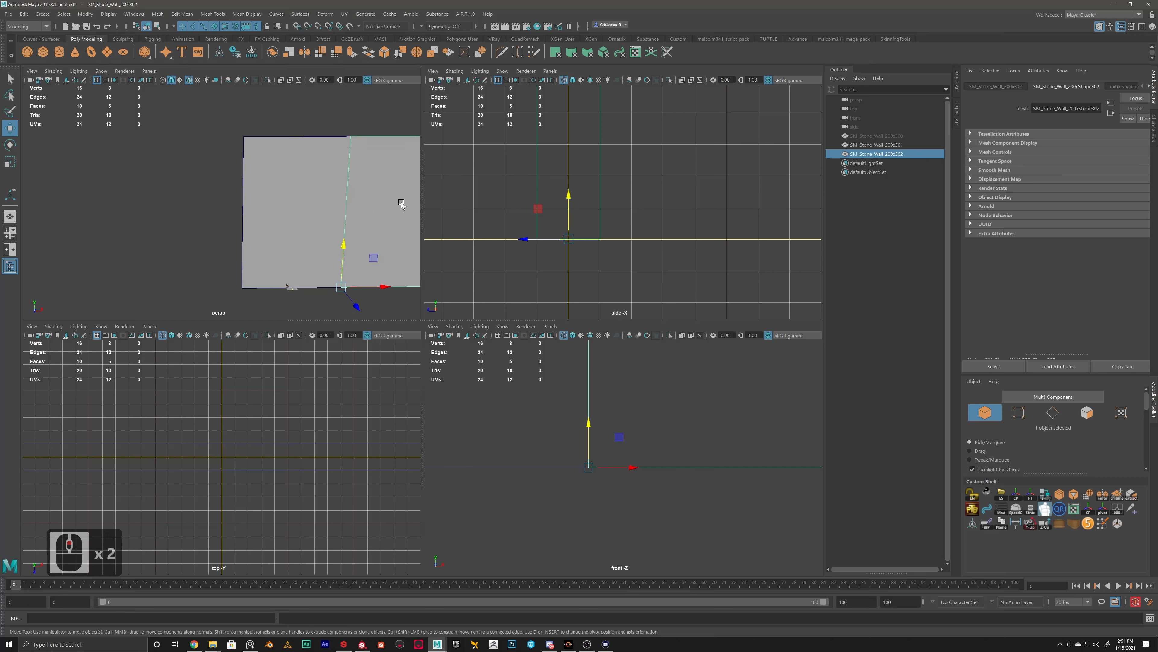
pyautogui.keyDown('alt'); pyautogui.moveTo(401, 202); pyautogui.dragTo(259, 206); pyautogui.keyUp('alt')
pyautogui.keyDown('shift'); pyautogui.click(310, 170); pyautogui.keyUp('shift')
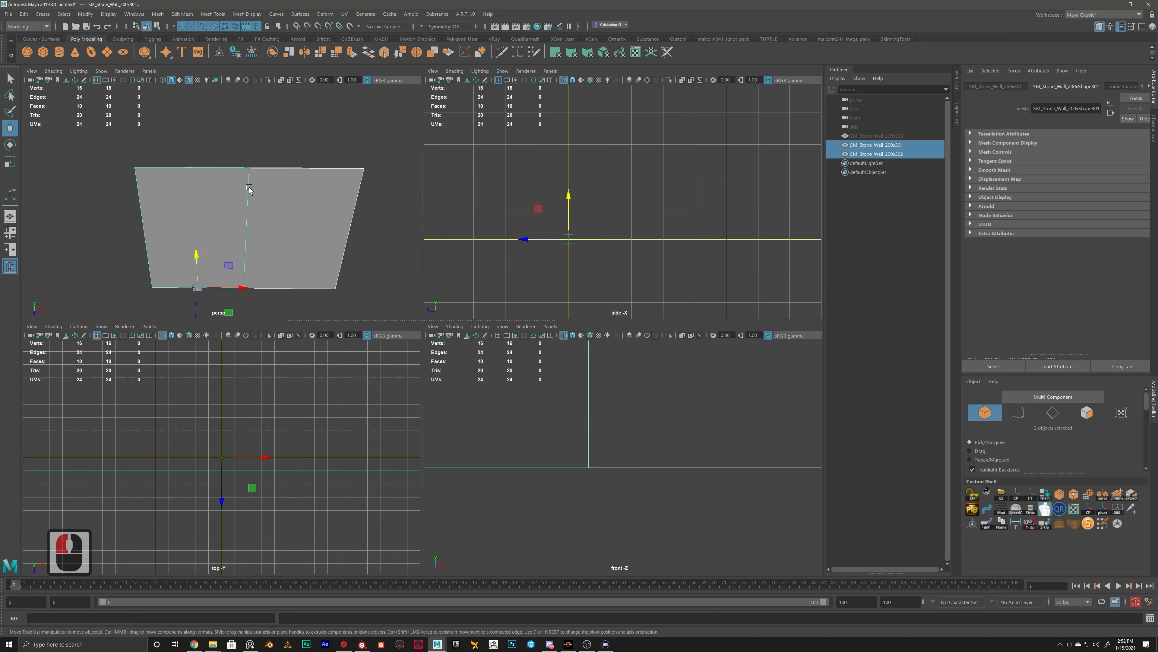
pyautogui.click(269, 196)
pyautogui.keyDown('shift'); pyautogui.click(204, 199); pyautogui.keyUp('shift')
pyautogui.click(287, 186)
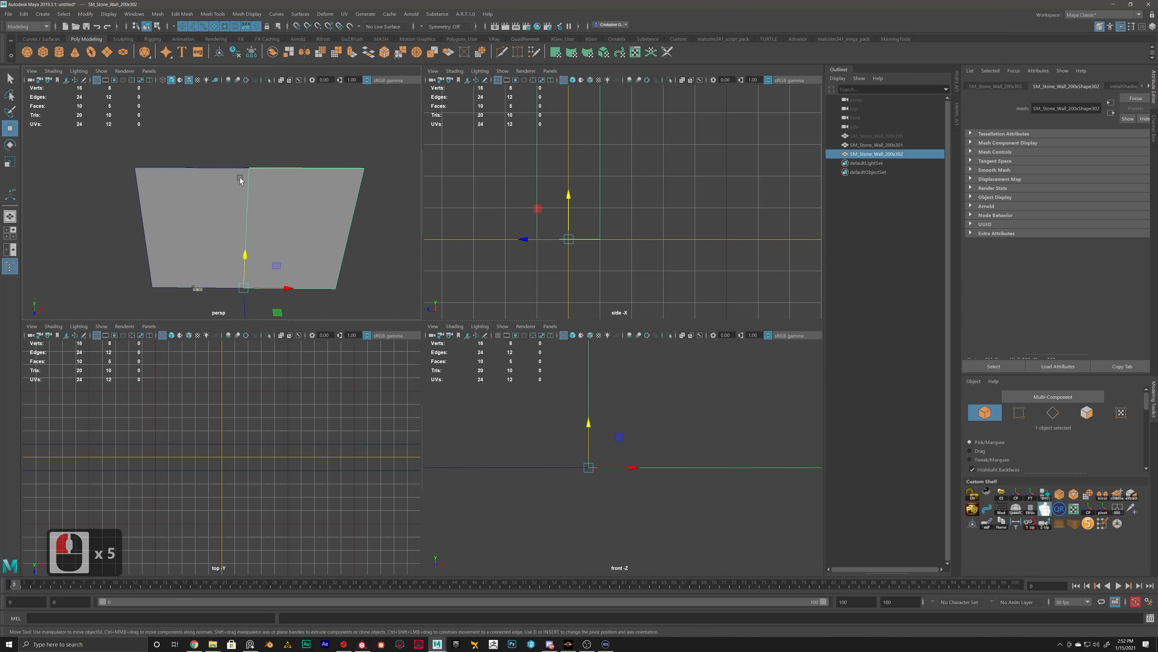
pyautogui.keyDown('shift'); pyautogui.click(210, 186); pyautogui.keyUp('shift')
pyautogui.click(287, 185)
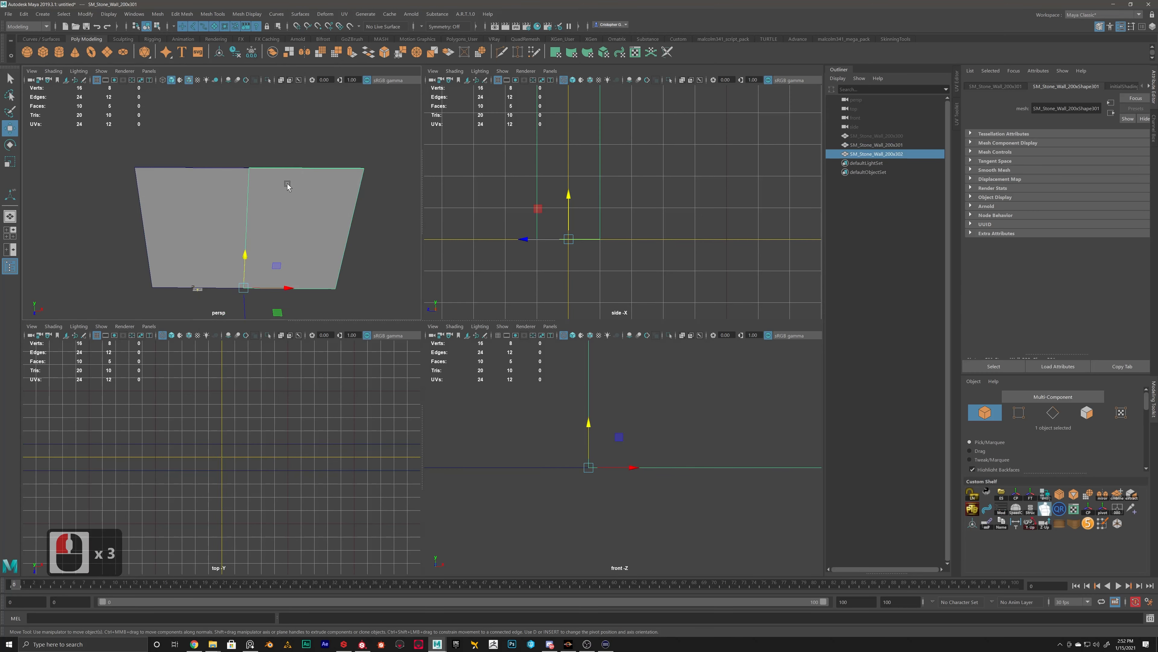
pyautogui.click(229, 187)
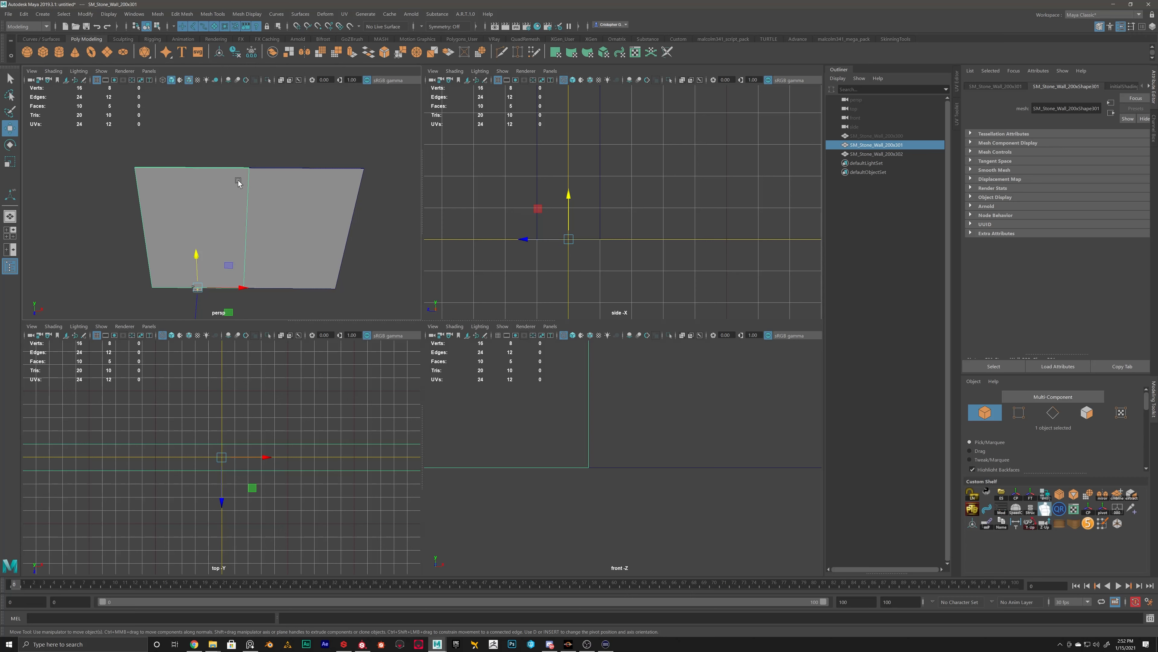
# - Select both wall pieces and combine them into a single mesh
pyautogui.click(238, 180)
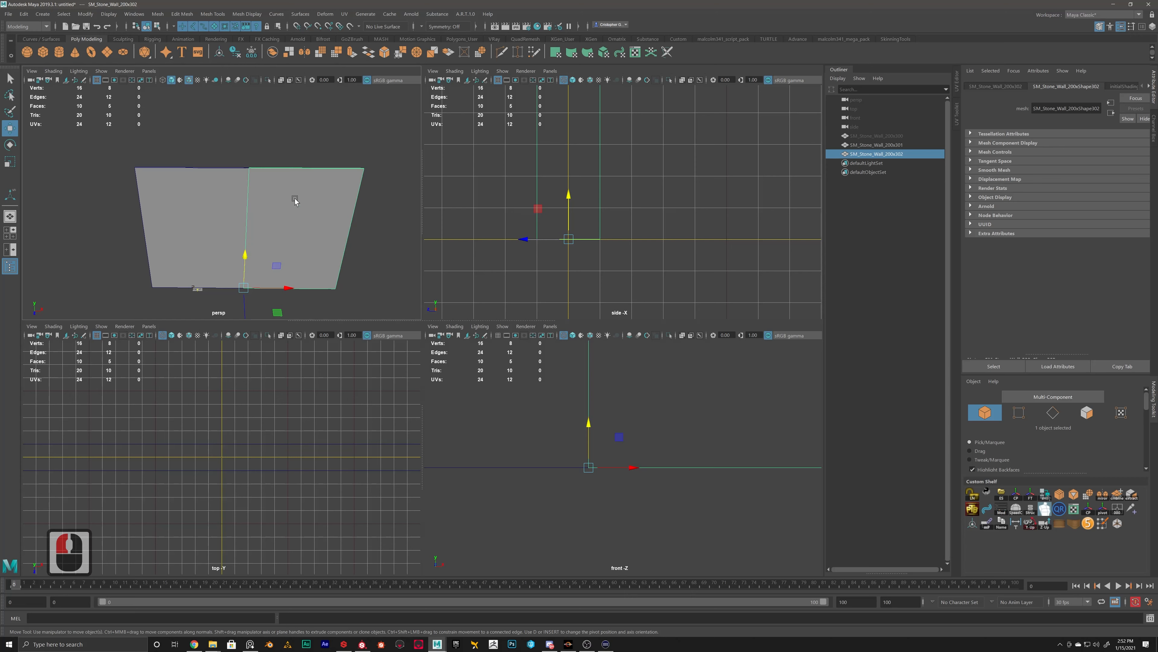
pyautogui.keyDown('shift'); pyautogui.click(225, 188); pyautogui.keyUp('shift')
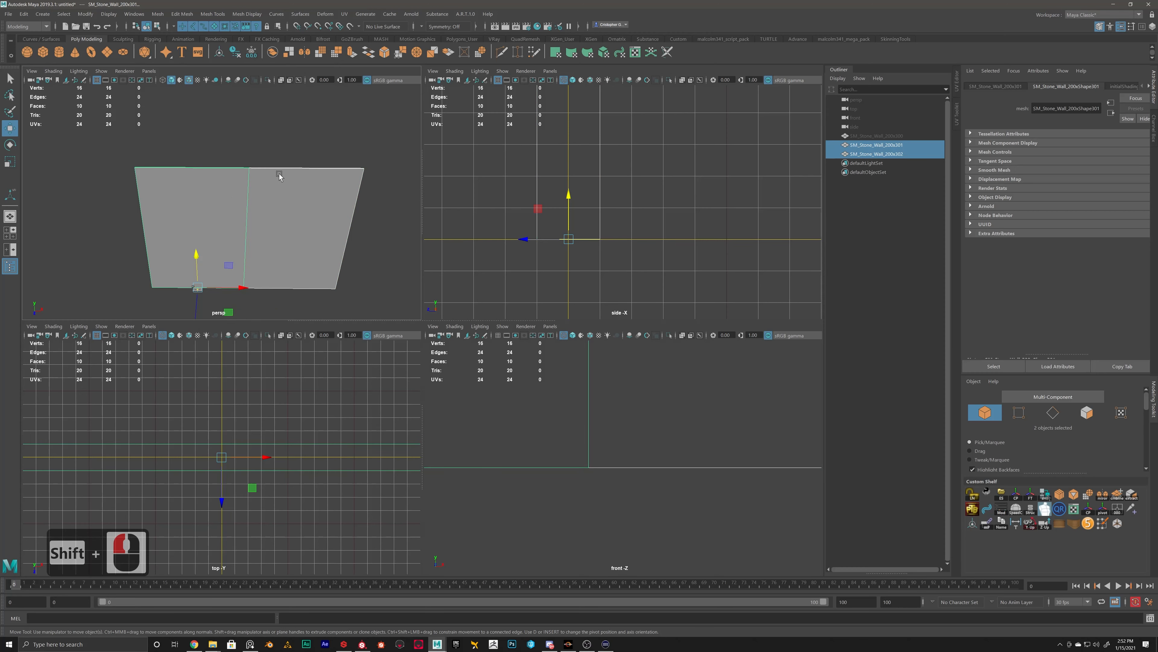
pyautogui.click(158, 15)
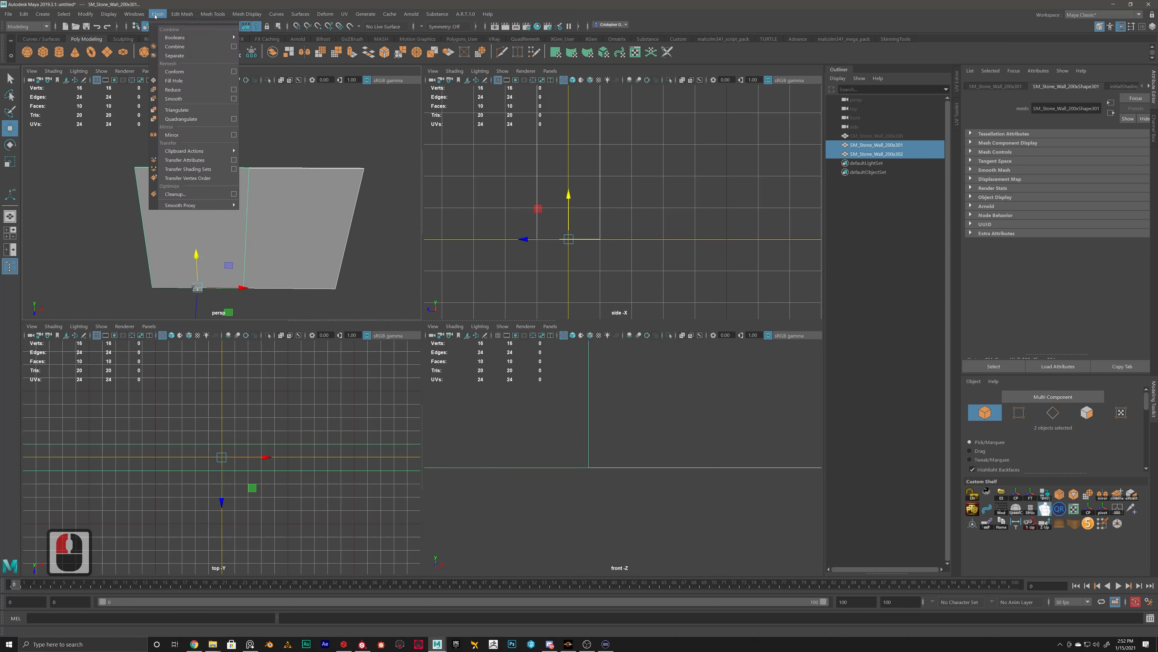
pyautogui.click(173, 46)
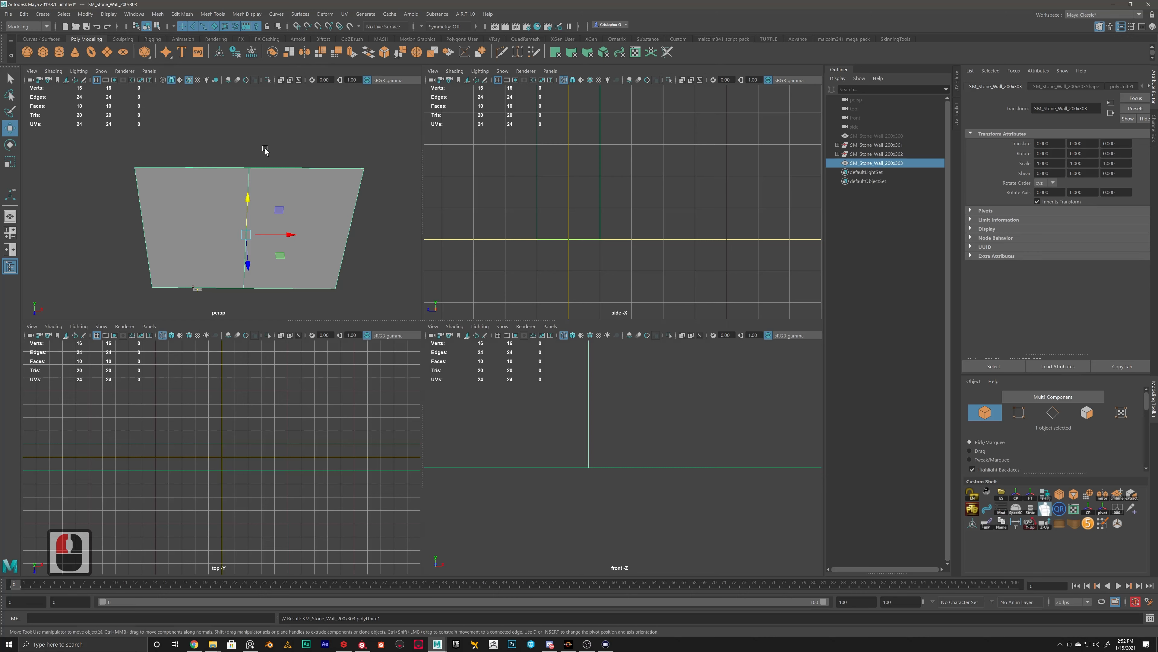
# - Clear and reselect the combined wall, and switch its smooth mesh preview on and off
pyautogui.click(293, 141)
pyautogui.click(283, 196)
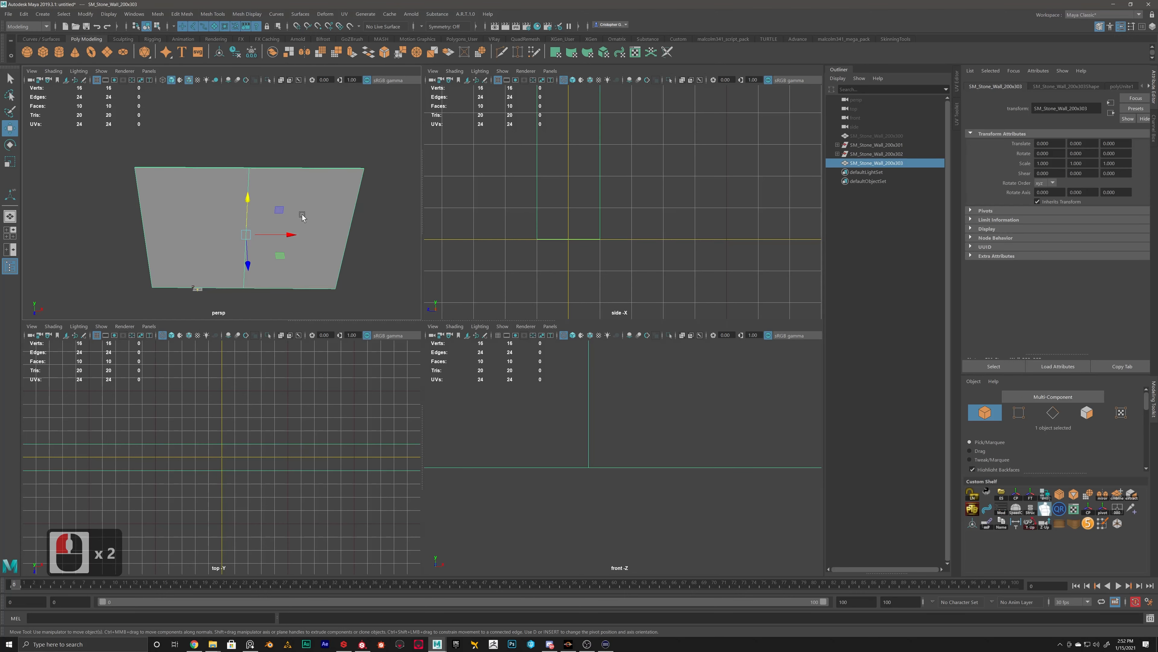
pyautogui.press('3')
pyautogui.press('1')
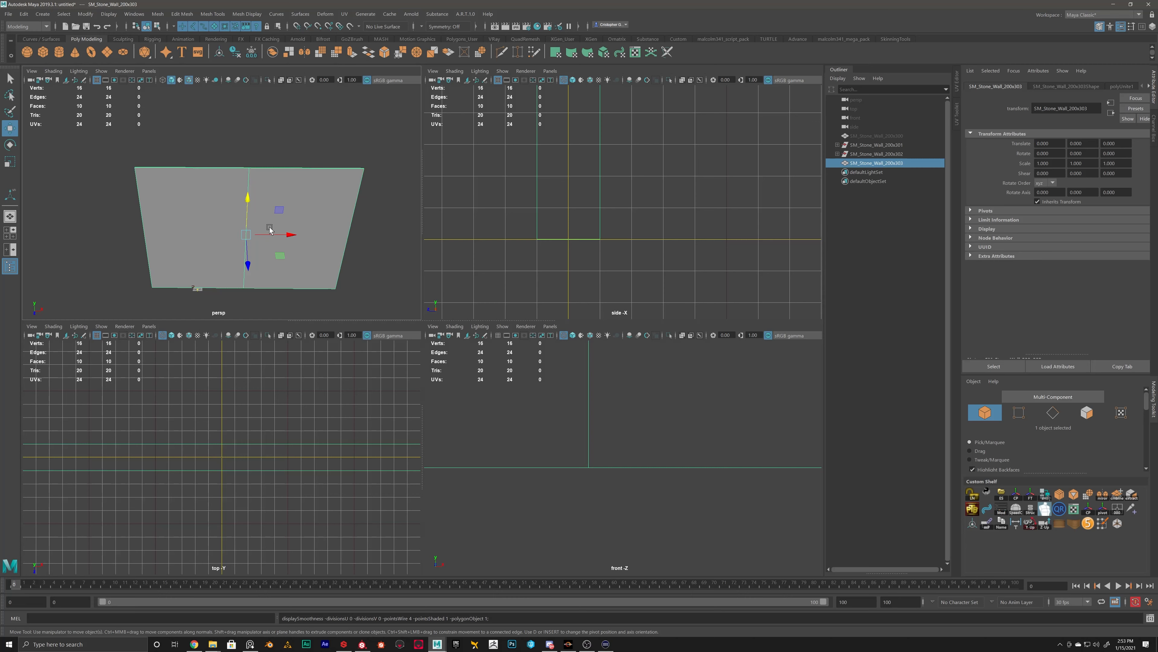
# - Switch the combined wall to vertex component mode in the perspective view
pyautogui.moveTo(264, 174); pyautogui.dragTo(285, 179, button='right')
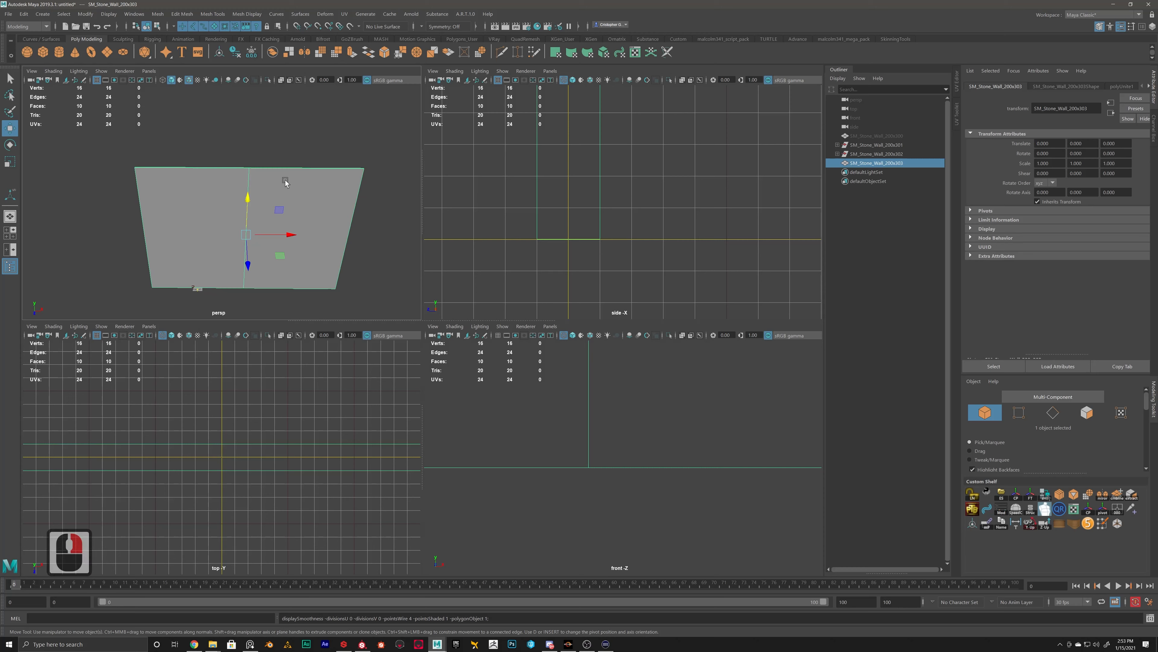
pyautogui.keyDown('shift'); pyautogui.rightClick(285, 181); pyautogui.keyUp('shift')
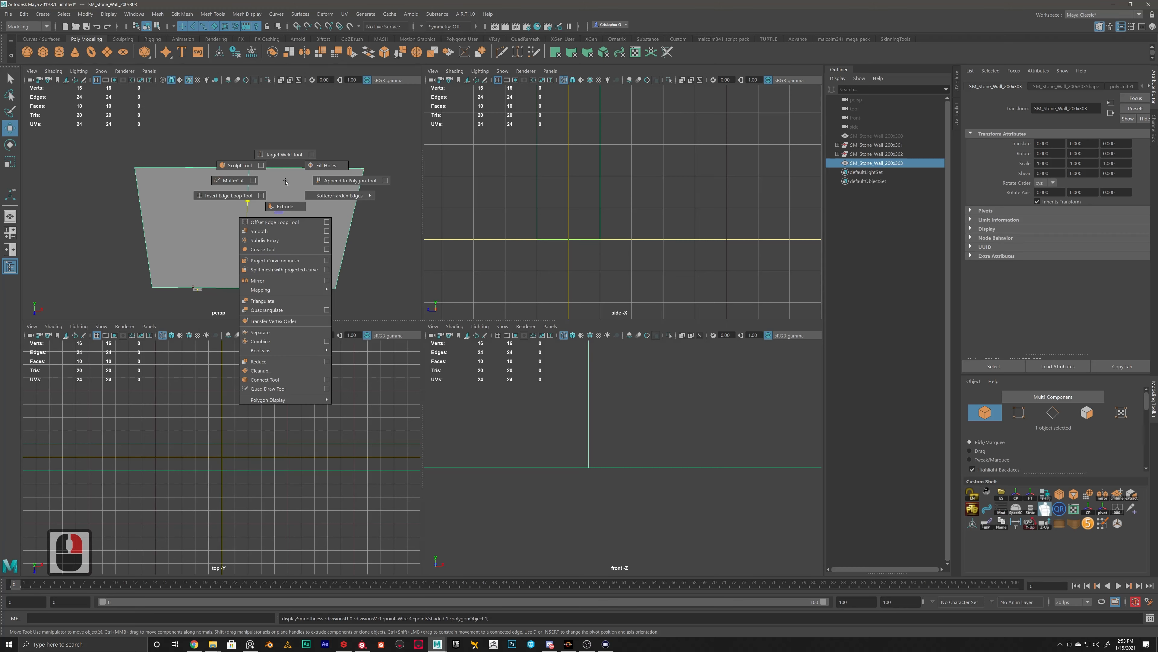
pyautogui.moveTo(285, 181)
pyautogui.keyDown('shift'); pyautogui.mouseDown(button='right')
pyautogui.moveTo(254, 348)
pyautogui.moveTo(283, 155)
pyautogui.moveTo(285, 180)
pyautogui.mouseUp(button='right'); pyautogui.keyUp('shift')
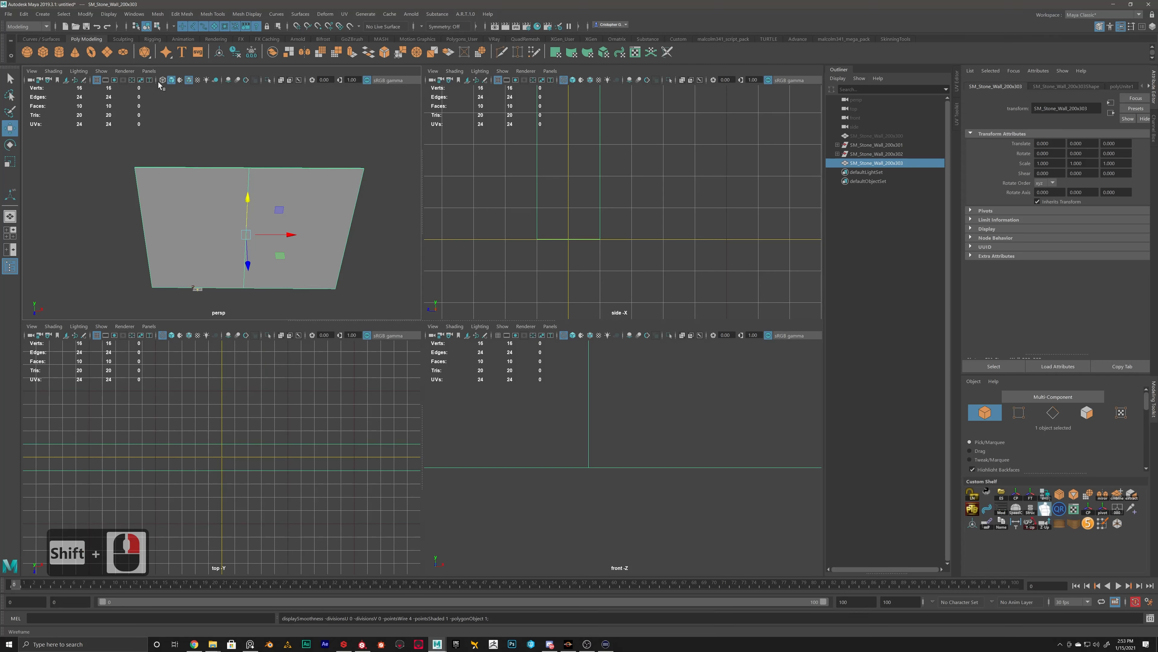
pyautogui.rightClick(266, 188)
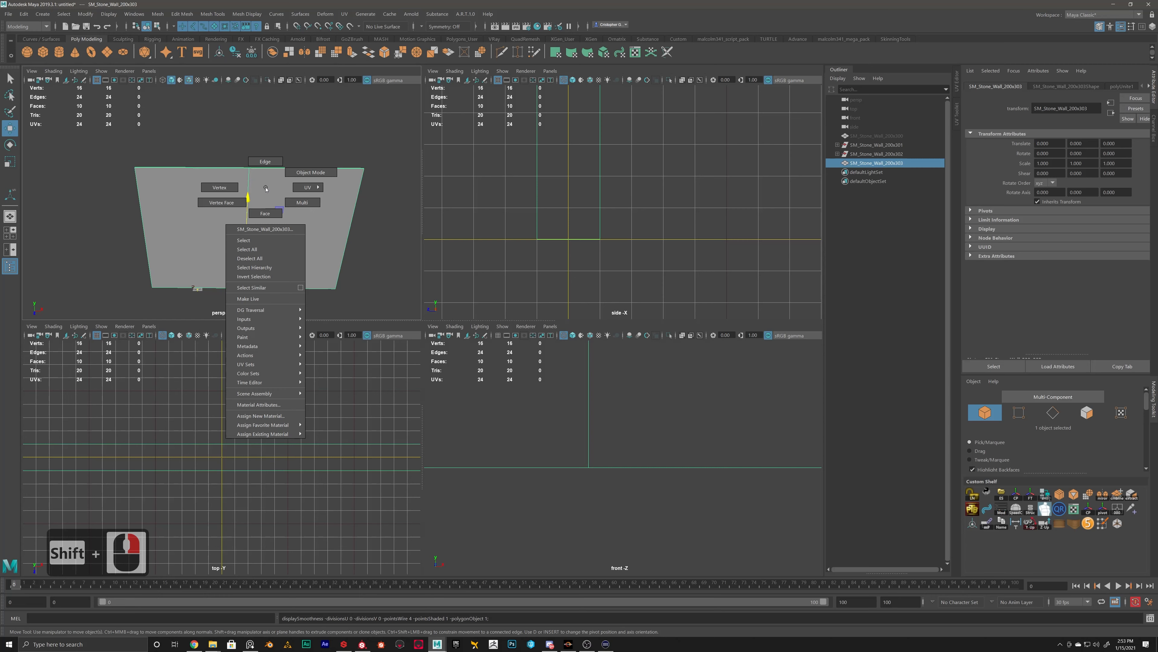
pyautogui.click(211, 189)
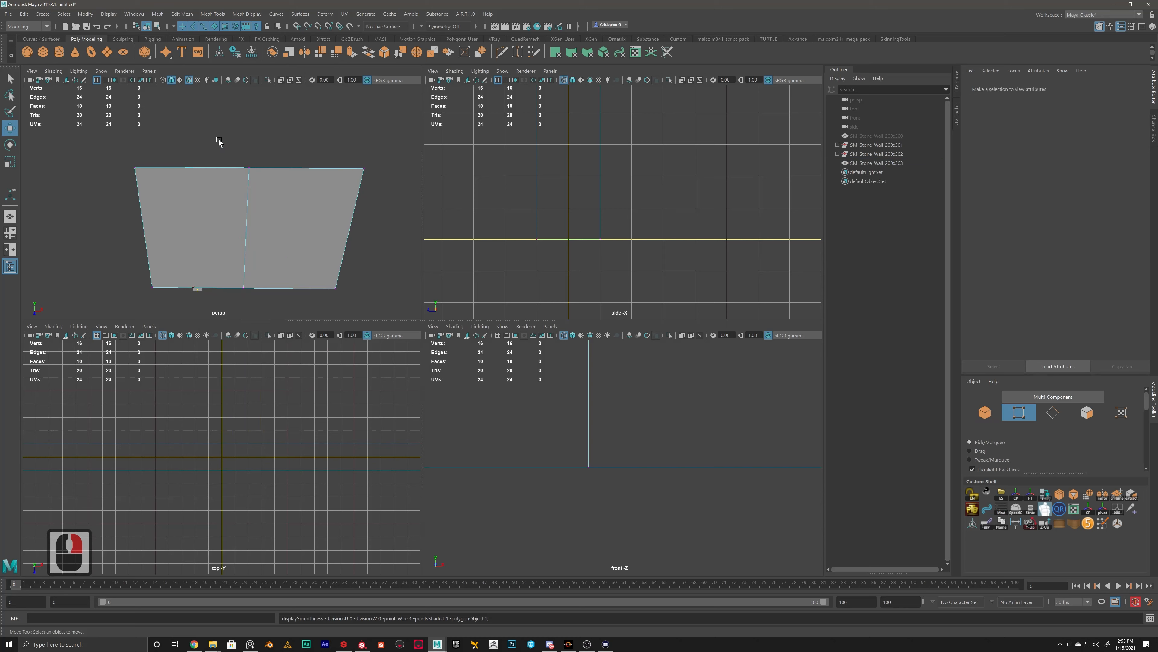
# - Select all the vertices along the wall's middle seam and merge them
pyautogui.moveTo(220, 142); pyautogui.dragTo(274, 305)
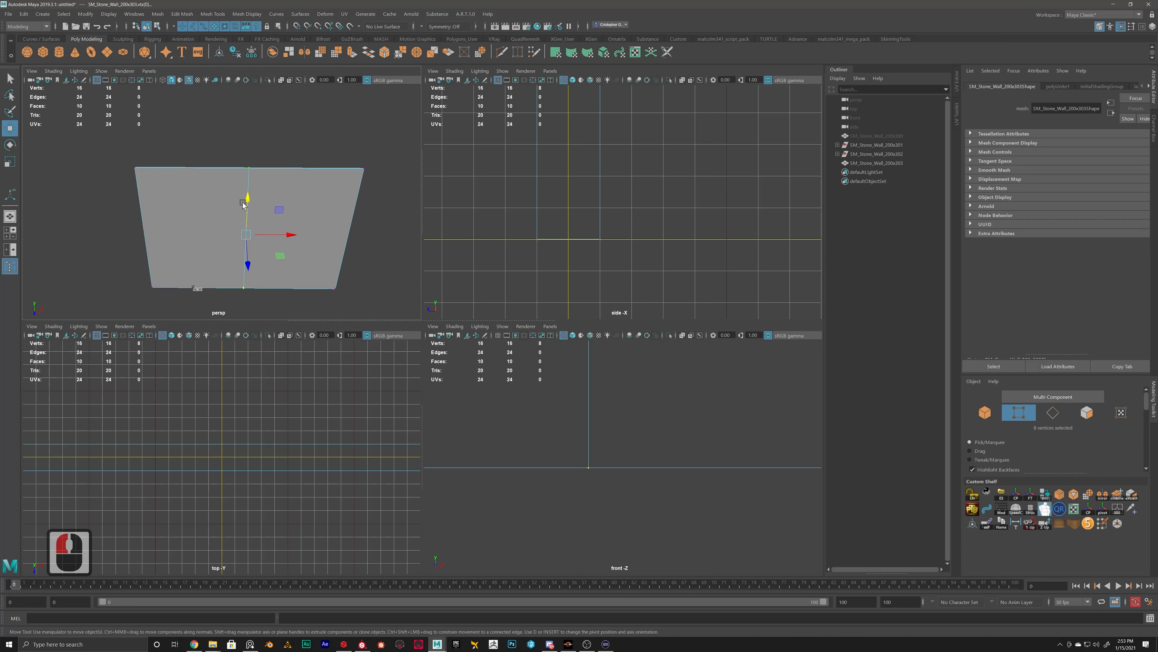
pyautogui.click(230, 138)
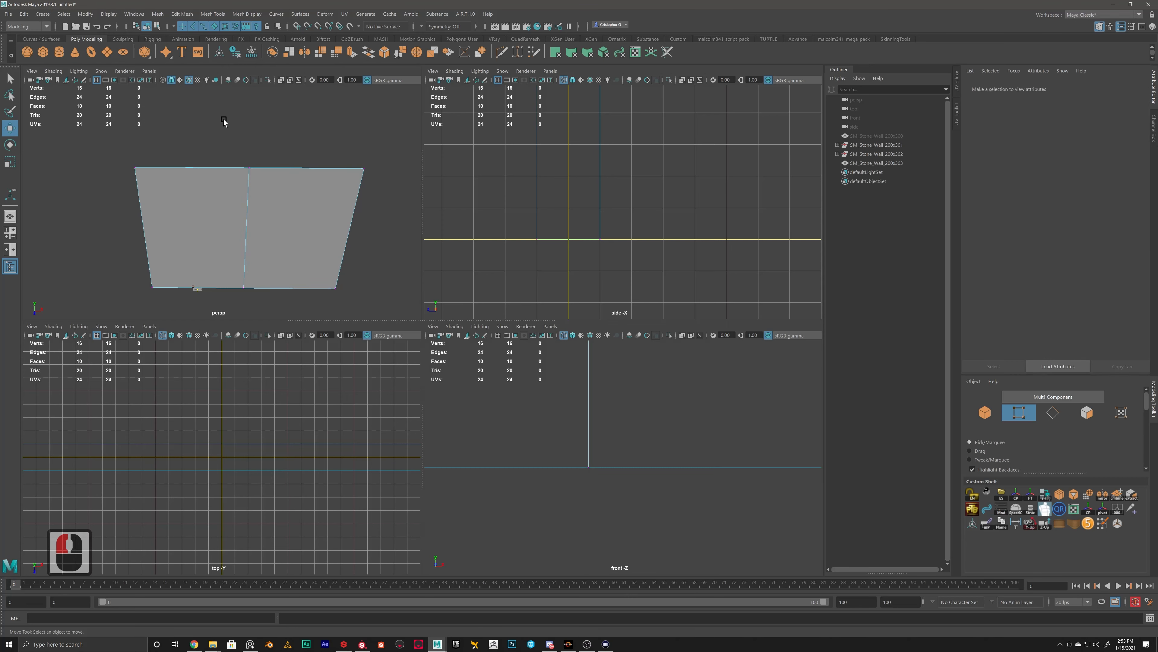
pyautogui.moveTo(223, 120); pyautogui.dragTo(285, 310)
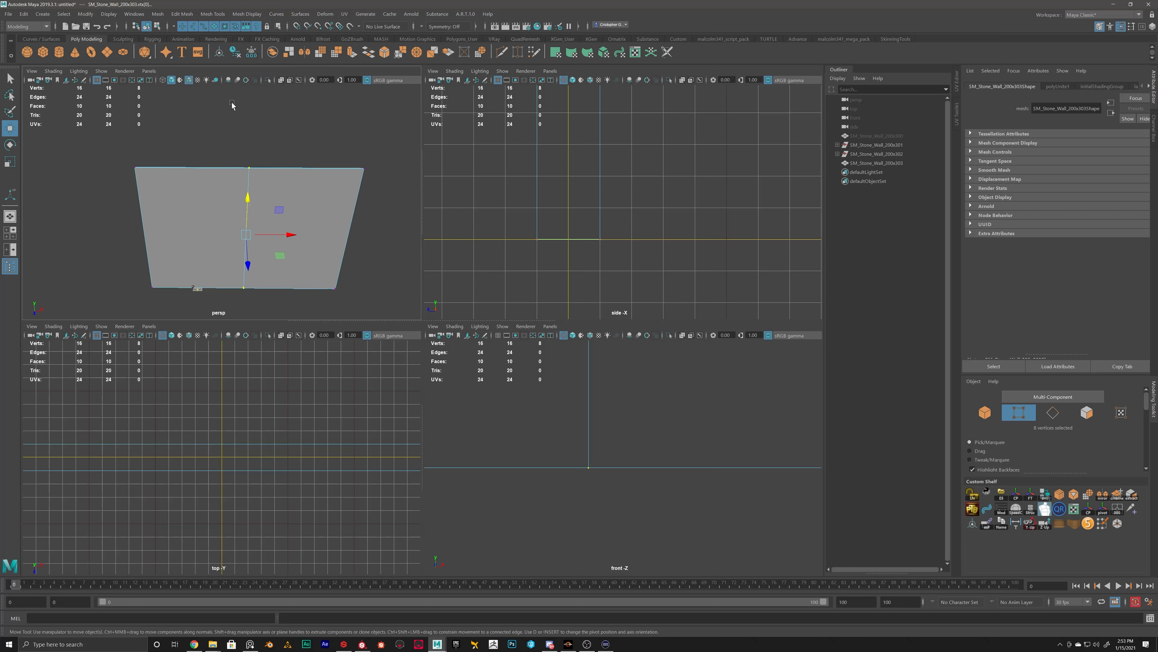
pyautogui.click(182, 14)
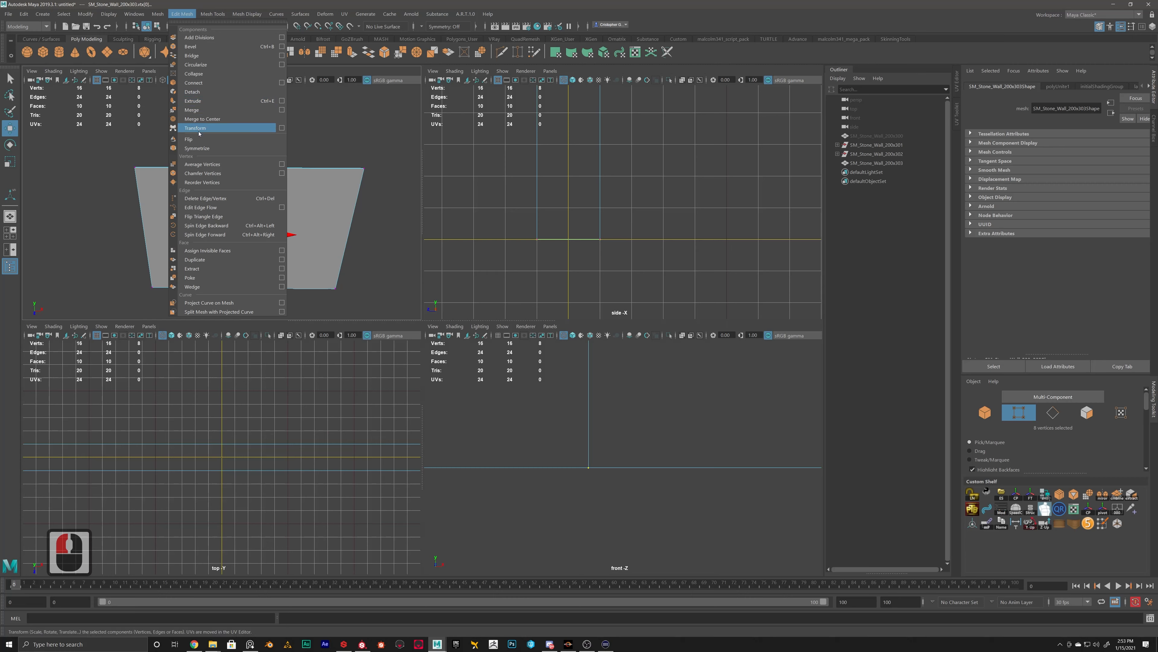
pyautogui.click(196, 111)
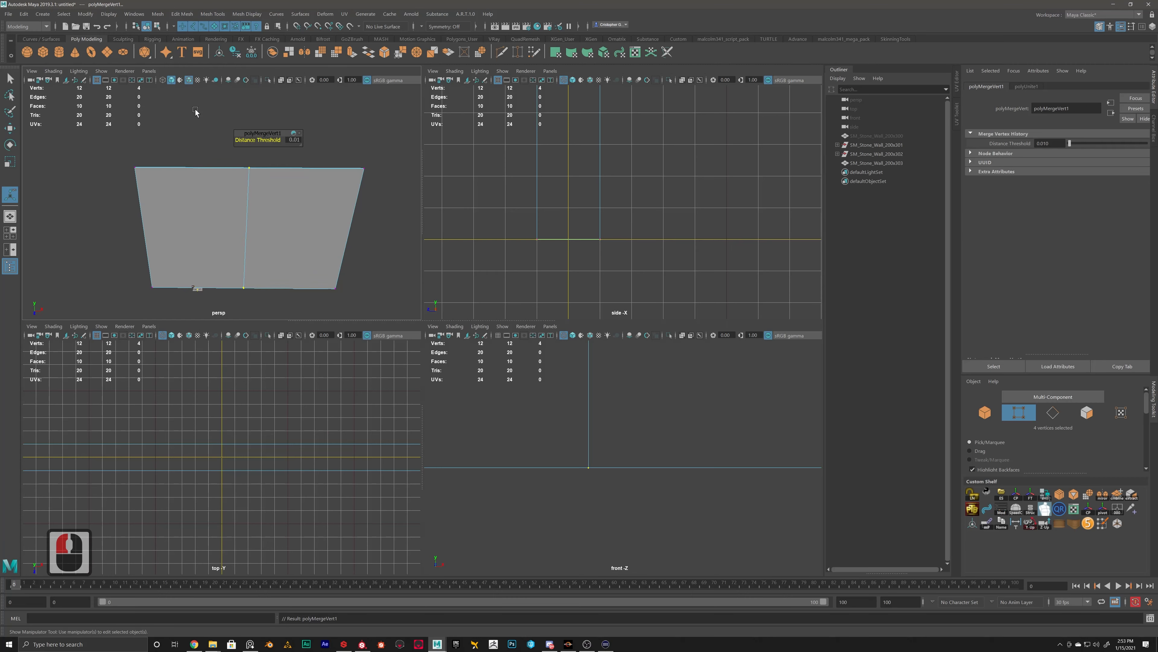
# - Test the merge by moving the back vertex at the seam's top end, and undo the move
pyautogui.scroll(3, 253, 187)
pyautogui.keyDown('alt'); pyautogui.moveTo(254, 181); pyautogui.dragTo(260, 189); pyautogui.keyUp('alt')
pyautogui.keyDown('alt'); pyautogui.scroll(5, 219, 227); pyautogui.keyUp('alt')
pyautogui.moveTo(260, 189)
pyautogui.keyDown('alt'); pyautogui.mouseDown(button='middle')
pyautogui.moveTo(218, 227)
pyautogui.moveTo(253, 206)
pyautogui.moveTo(246, 171)
pyautogui.moveTo(246, 207)
pyautogui.mouseUp(button='middle'); pyautogui.keyUp('alt')
pyautogui.keyDown('alt'); pyautogui.scroll(4, 230, 234); pyautogui.keyUp('alt')
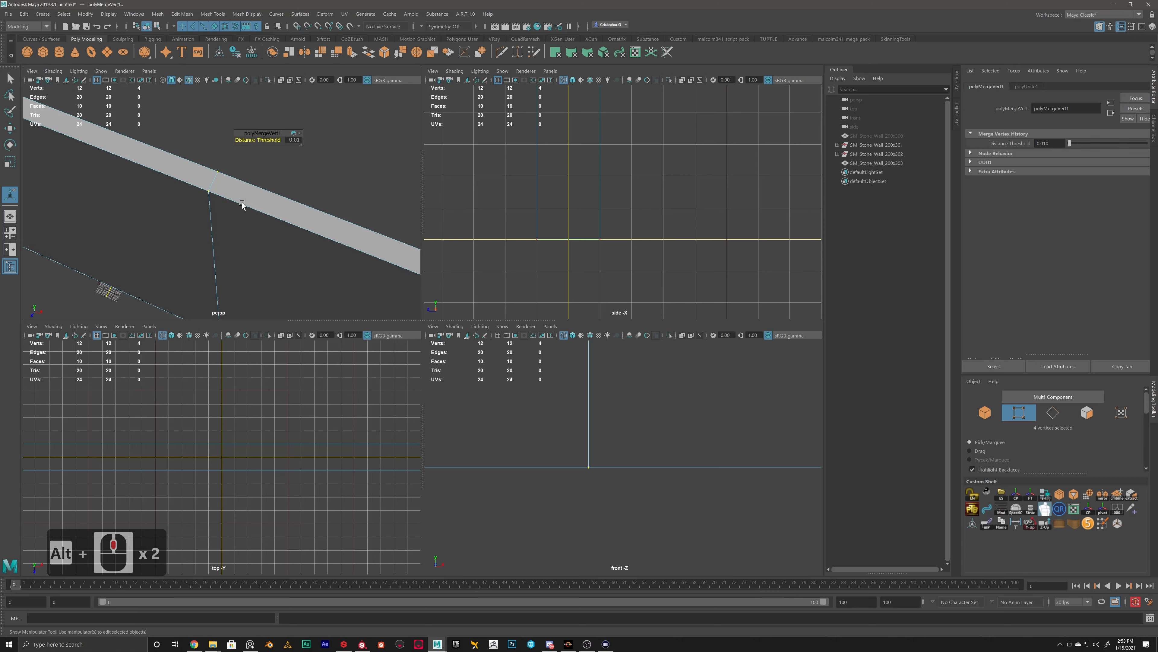
pyautogui.rightClick(228, 181)
pyautogui.moveTo(220, 183); pyautogui.dragTo(186, 181, button='right')
pyautogui.click(229, 170)
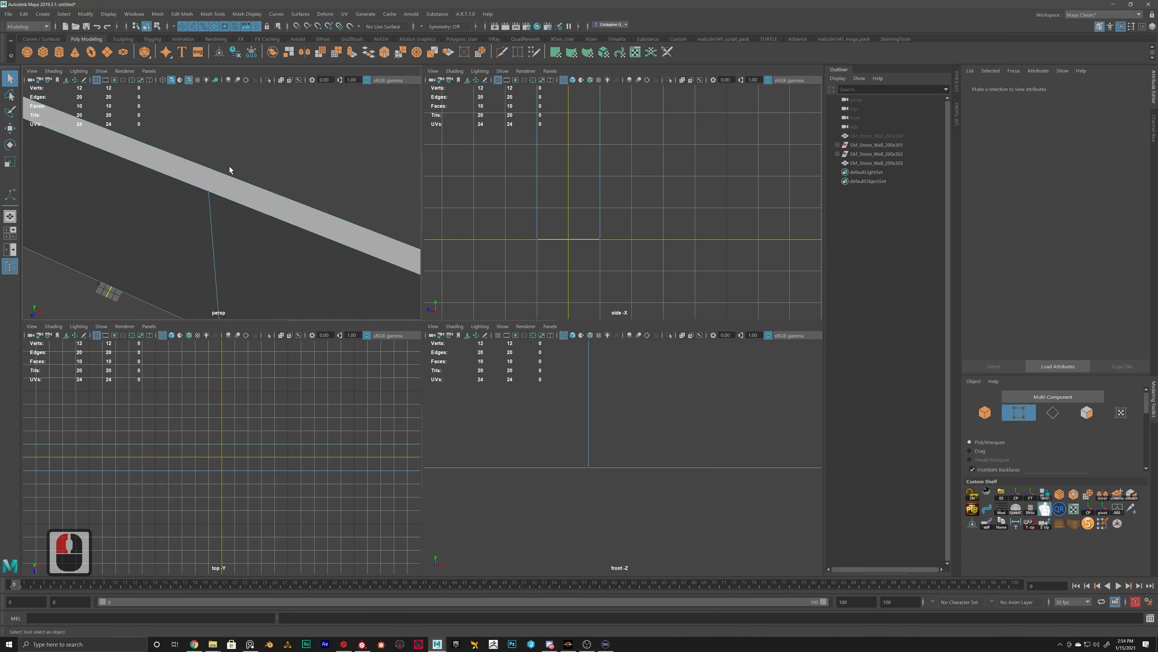
pyautogui.click(217, 173)
pyautogui.press('w')
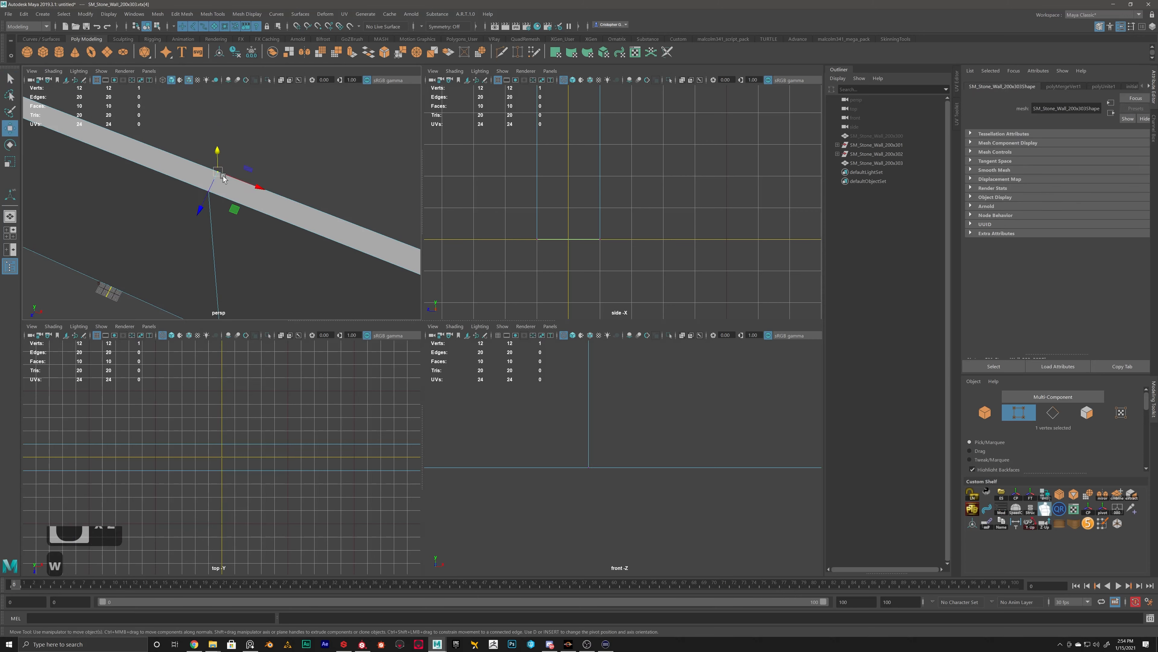
pyautogui.moveTo(221, 175); pyautogui.dragTo(268, 176)
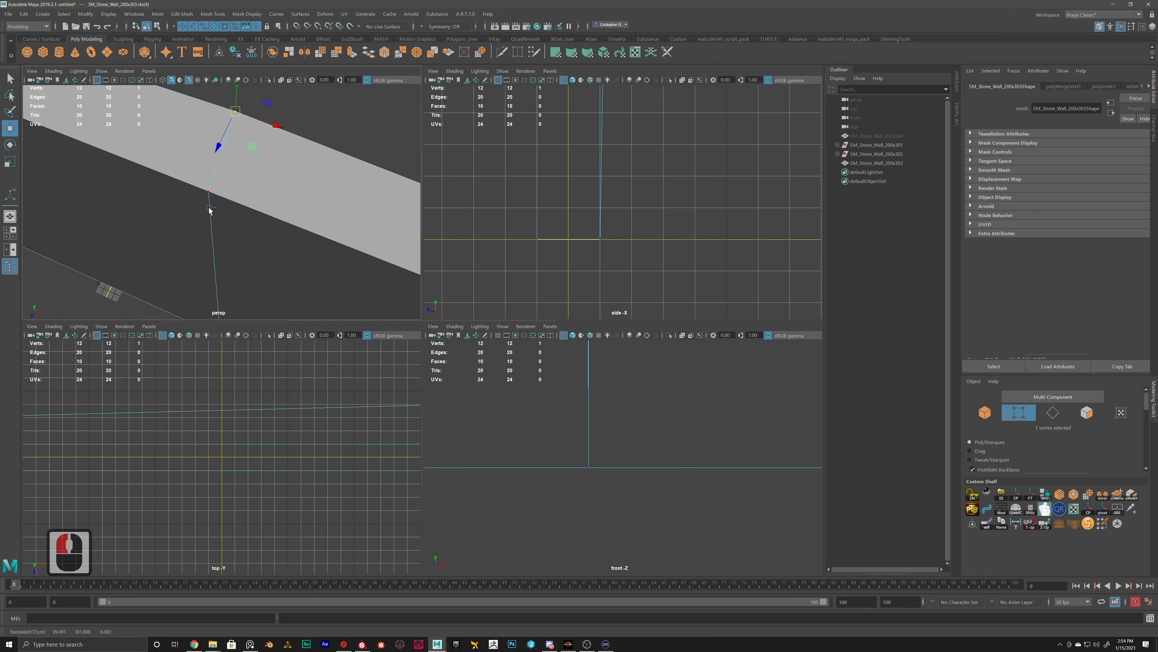
pyautogui.hotkey('ctrl', 'z')
# - Move the front vertex at the seam's top end, and undo back to before the vertex merge
pyautogui.click(211, 193)
pyautogui.moveTo(209, 192); pyautogui.dragTo(203, 242)
pyautogui.hotkey('ctrl', 'z')
pyautogui.hotkey('ctrl', 'z')
pyautogui.hotkey('ctrl', 'z')
pyautogui.hotkey('ctrl', 'z')
pyautogui.hotkey('ctrl', 'z')
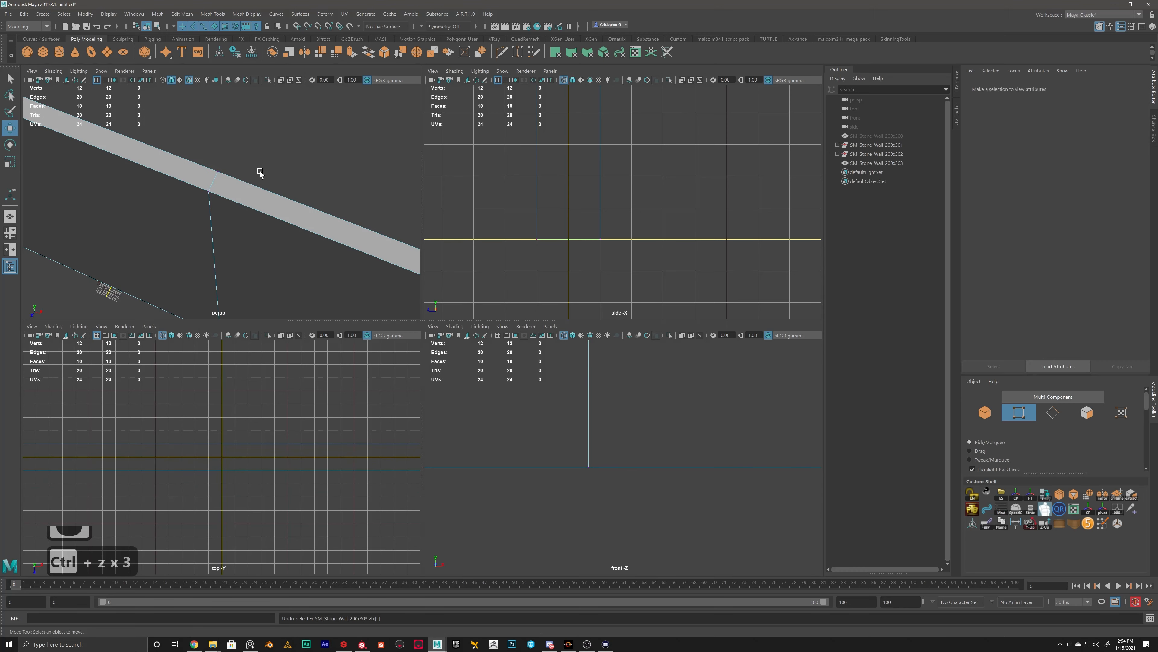
pyautogui.hotkey('ctrl', 'z')
pyautogui.hotkey('ctrl', 'z')
pyautogui.hotkey('ctrl', 'z')
# - Try moving a single unmerged vertex at the seam's top front corner, and undo it
pyautogui.click(208, 192)
pyautogui.click(208, 192)
pyautogui.moveTo(209, 196); pyautogui.dragTo(176, 250)
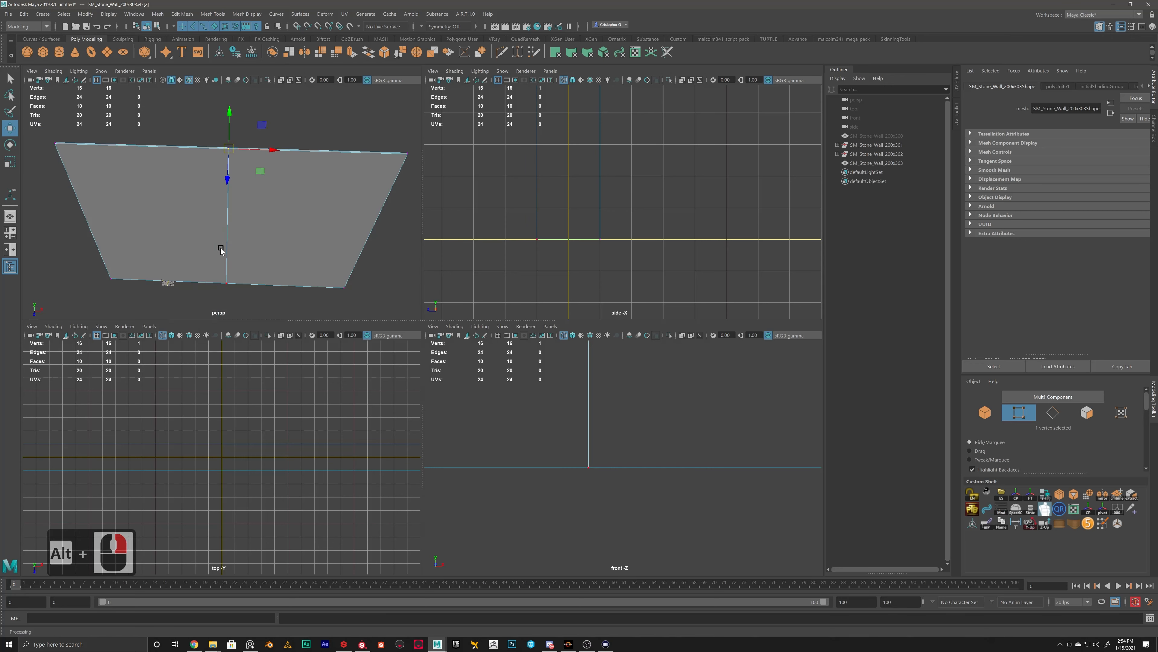
pyautogui.hotkey('ctrl', 'z')
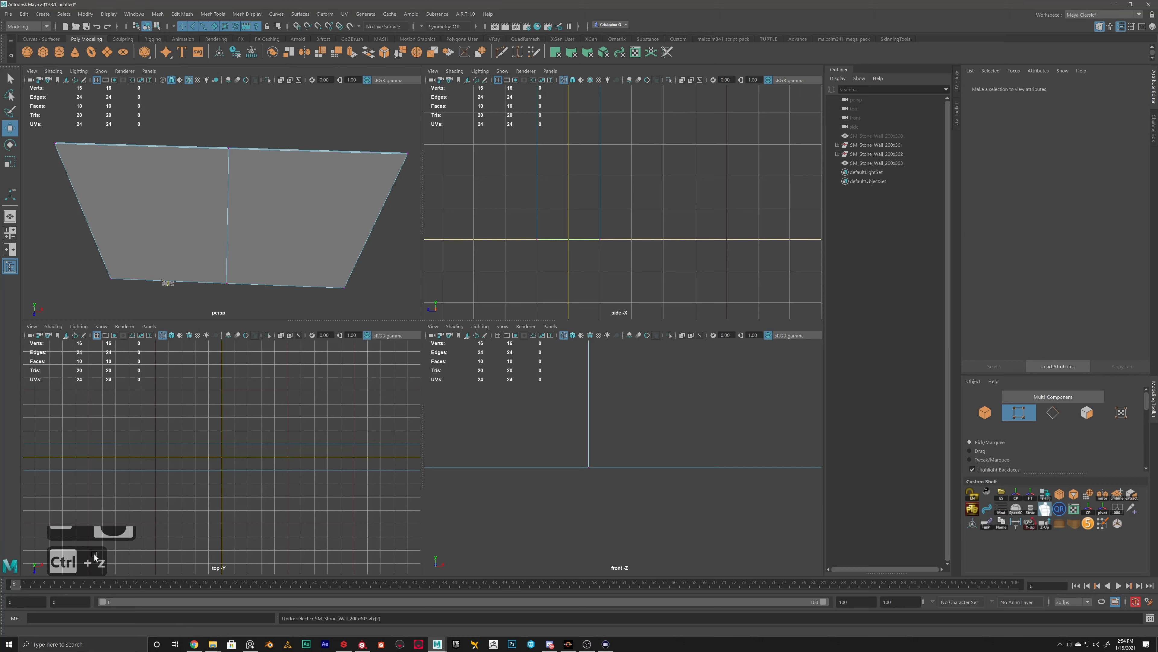
# - Select the seam's vertices together and one at its top end alone to compare the unmerged points
pyautogui.moveTo(227, 176)
pyautogui.keyDown('alt'); pyautogui.mouseDown()
pyautogui.moveTo(238, 197)
pyautogui.moveTo(241, 171)
pyautogui.mouseUp(); pyautogui.keyUp('alt')
pyautogui.moveTo(256, 129); pyautogui.dragTo(209, 305)
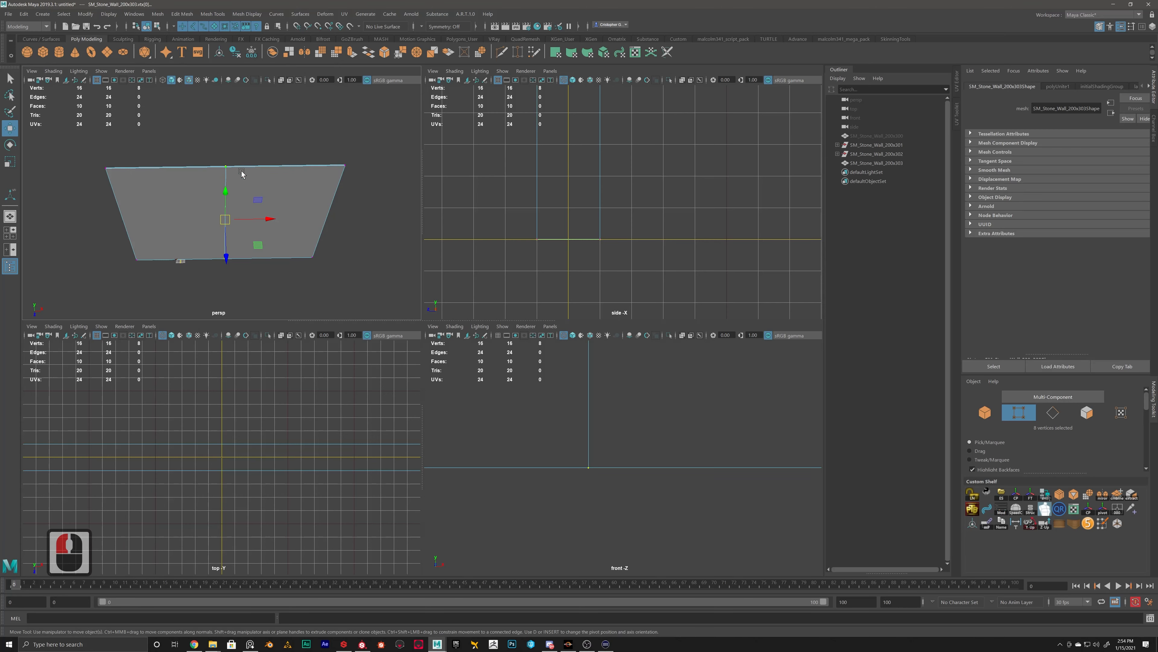
pyautogui.scroll(3, 246, 137)
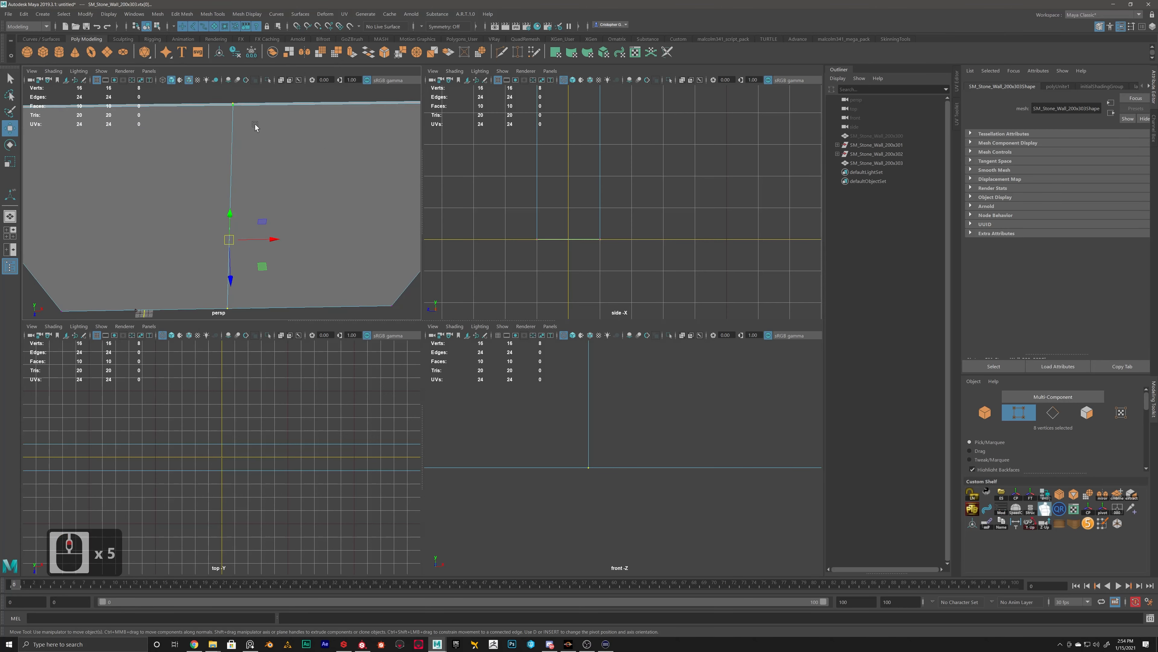
pyautogui.keyDown('alt'); pyautogui.scroll(2, 251, 196); pyautogui.keyUp('alt')
pyautogui.click(232, 182)
pyautogui.click(231, 181)
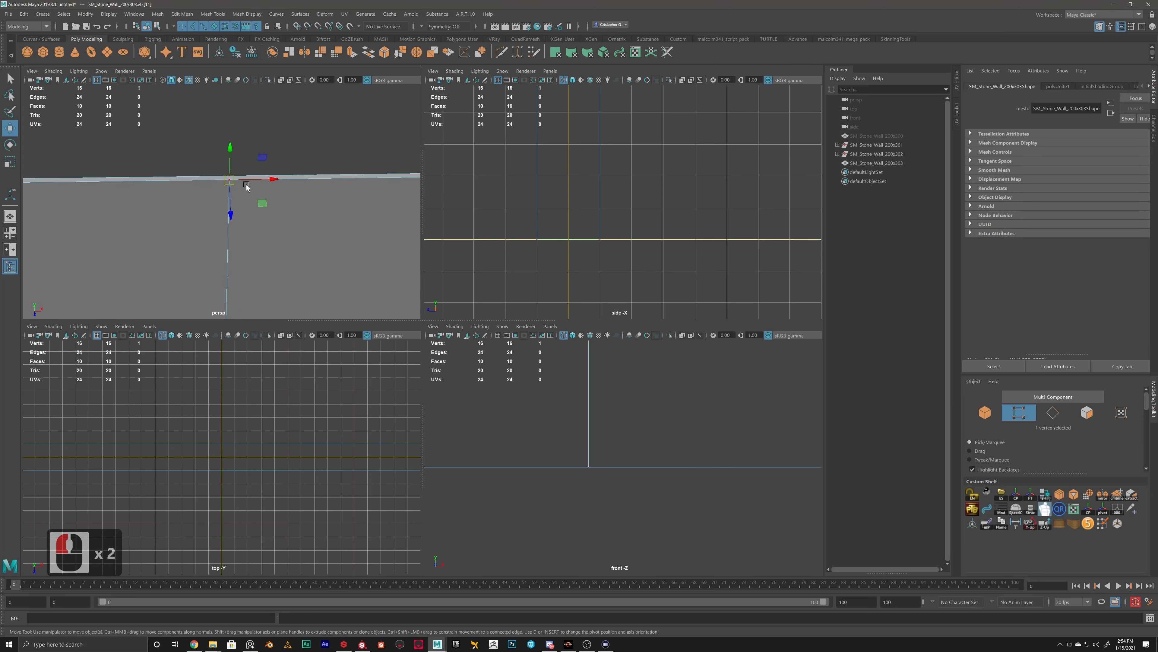
# - Maximize the perspective view, select all vertices along the middle seam and merge them with Merge Vertices
pyautogui.press('space')
pyautogui.moveTo(439, 285)
pyautogui.mouseDown()
pyautogui.moveTo(491, 288)
pyautogui.moveTo(415, 282)
pyautogui.moveTo(456, 274)
pyautogui.mouseUp()
pyautogui.keyDown('alt'); pyautogui.scroll(-6, 473, 271); pyautogui.keyUp('alt')
pyautogui.keyDown('alt'); pyautogui.moveTo(473, 271); pyautogui.dragTo(447, 145, button='middle'); pyautogui.keyUp('alt')
pyautogui.moveTo(439, 132); pyautogui.dragTo(349, 477)
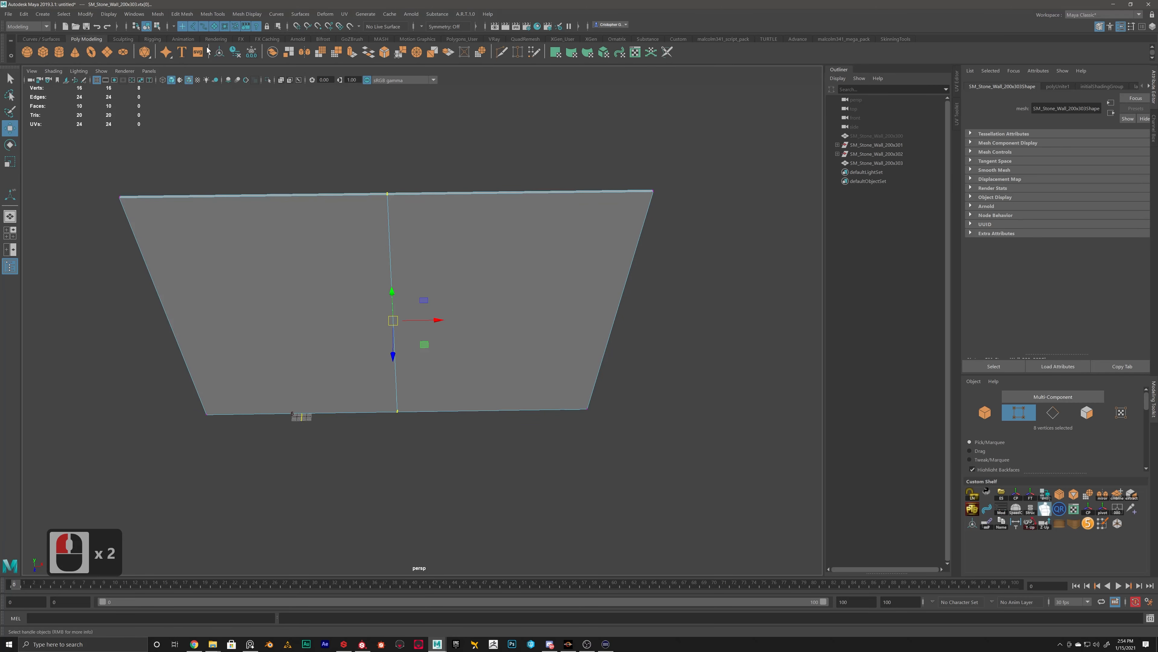
pyautogui.keyDown('shift'); pyautogui.rightClick(417, 163); pyautogui.keyUp('shift')
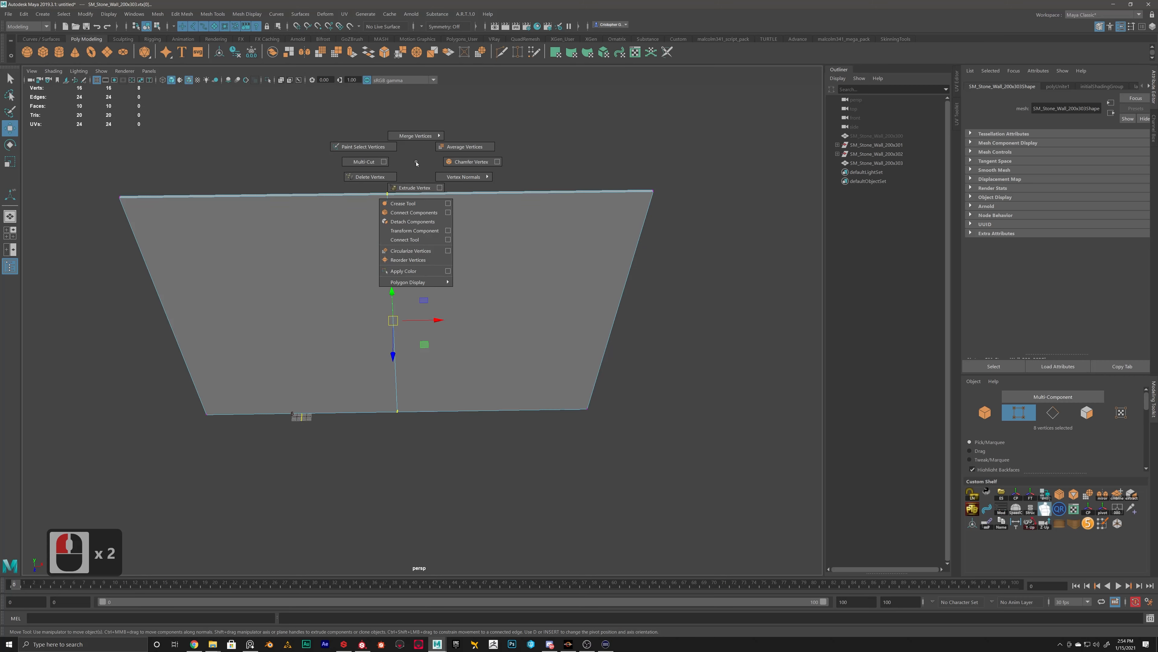
pyautogui.moveTo(416, 137)
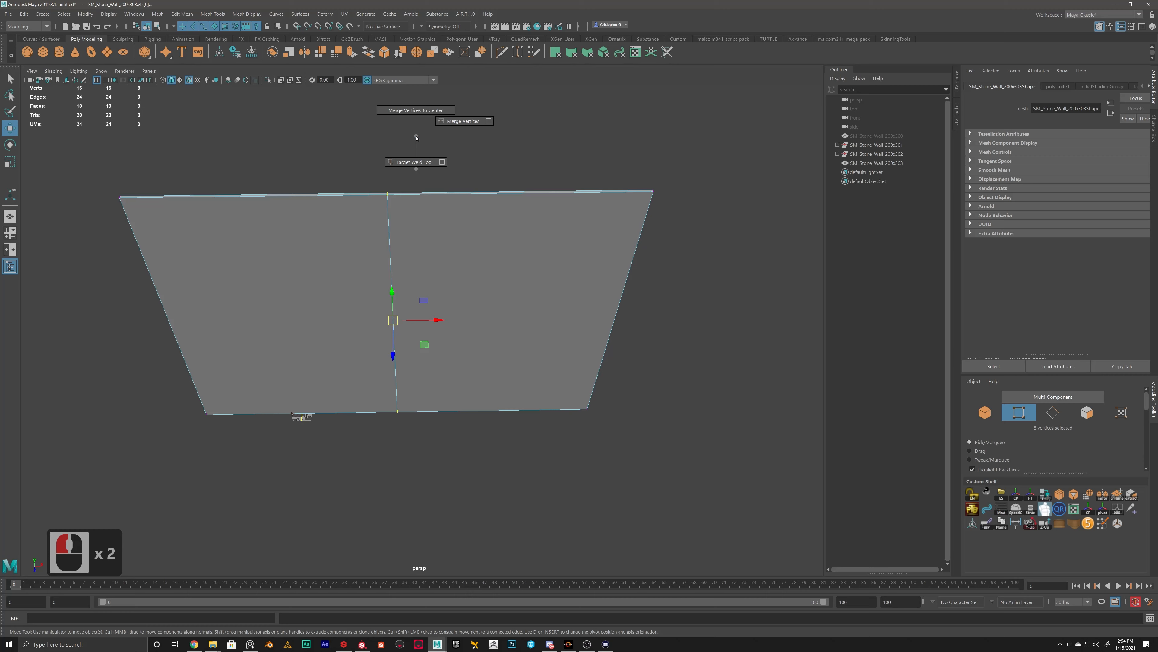
pyautogui.keyDown('shift'); pyautogui.moveTo(466, 122); pyautogui.dragTo(465, 122, button='right'); pyautogui.keyUp('shift')
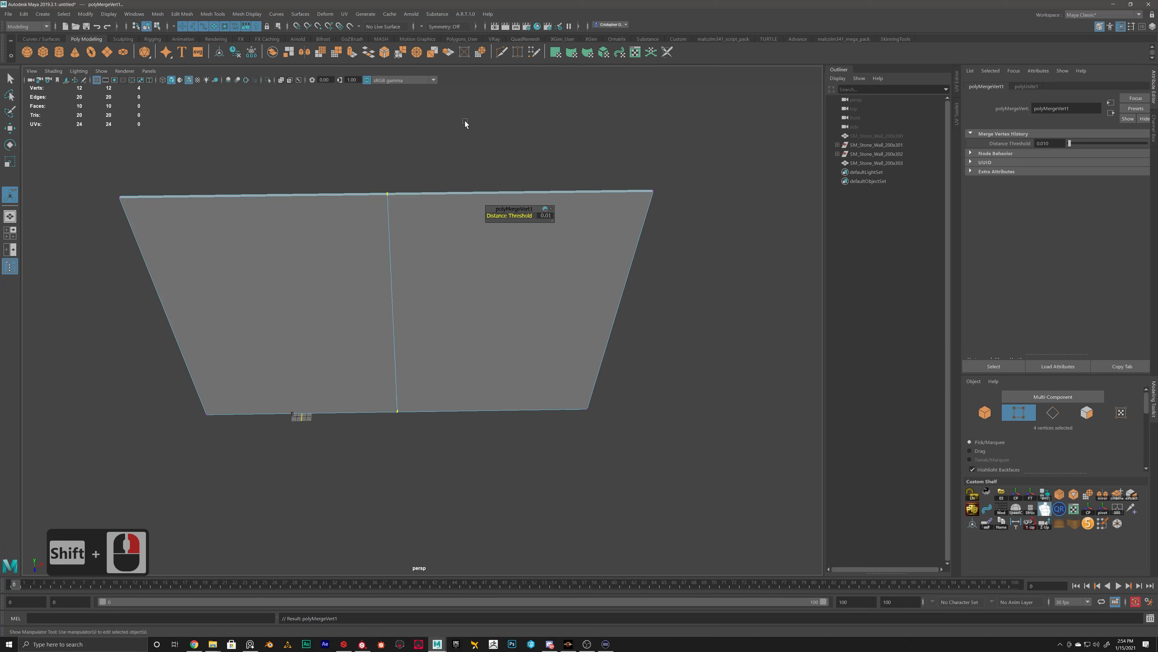
# - Clear the vertex selection and return the combined wall to object mode
pyautogui.click(456, 118)
pyautogui.scroll(-2, 392, 246)
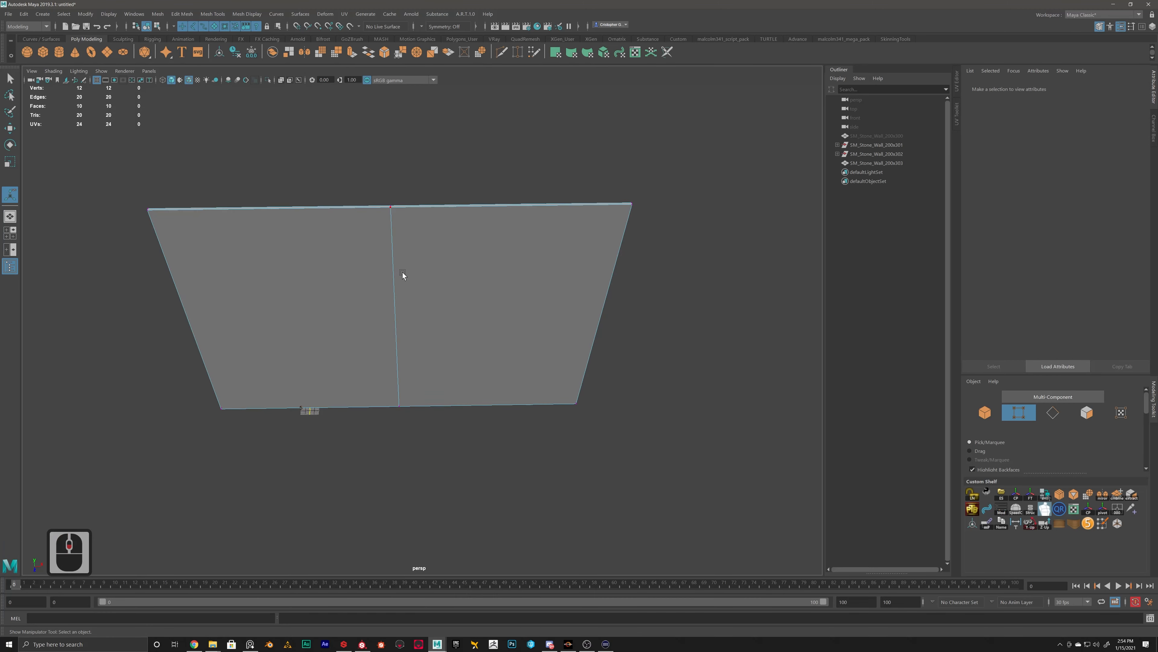
pyautogui.scroll(4, 401, 256)
pyautogui.moveTo(418, 192); pyautogui.dragTo(465, 177, button='right')
pyautogui.click(468, 160)
pyautogui.scroll(-5, 418, 238)
pyautogui.keyDown('alt'); pyautogui.moveTo(391, 290); pyautogui.dragTo(339, 294); pyautogui.keyUp('alt')
pyautogui.keyDown('alt'); pyautogui.scroll(6, 390, 278); pyautogui.keyUp('alt')
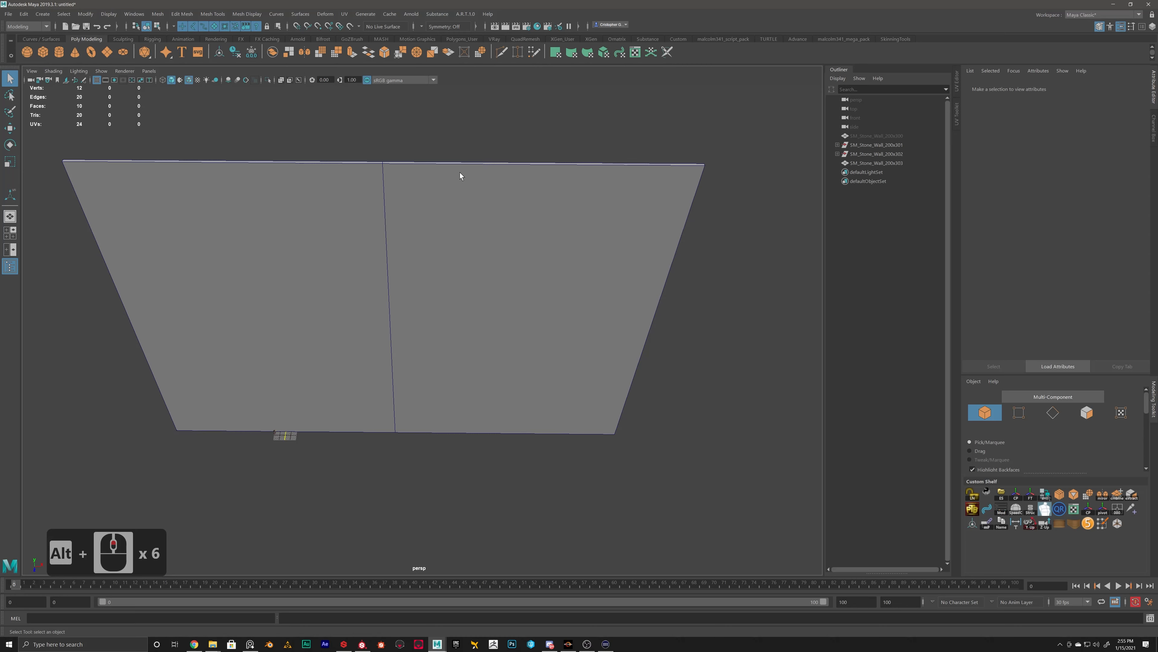
# - Switch to edge mode, try deleting the wall's middle edge loop, and undo the deletion
pyautogui.moveTo(422, 223); pyautogui.dragTo(388, 186, button='right')
pyautogui.doubleClick(386, 206)
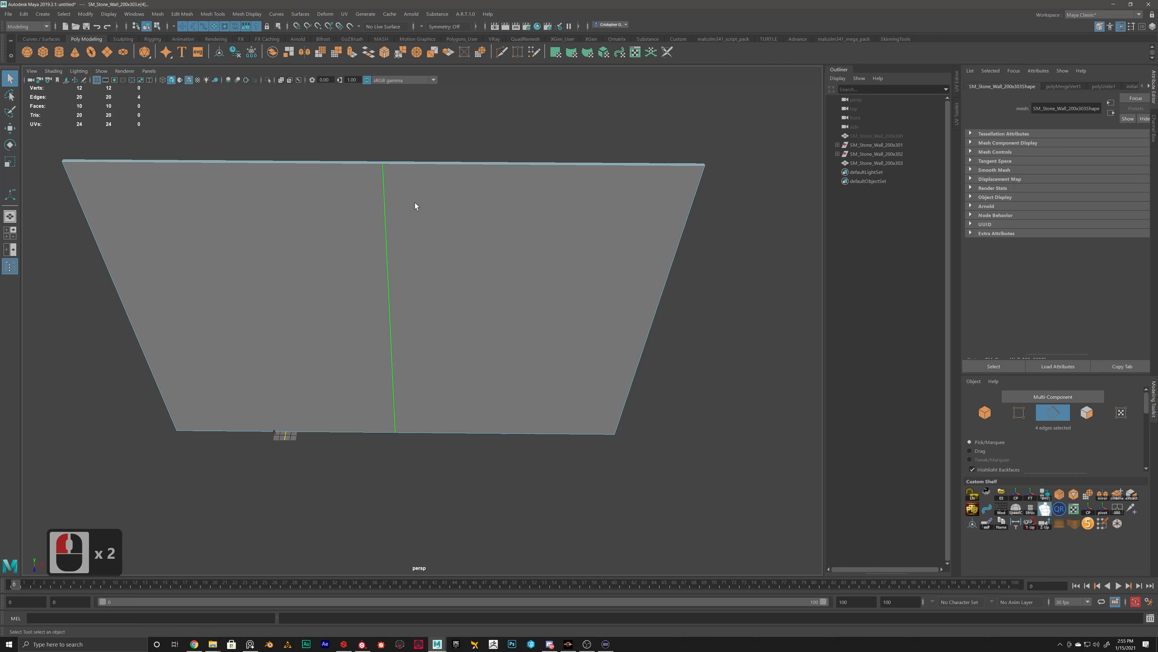
pyautogui.keyDown('shift'); pyautogui.rightClick(441, 106); pyautogui.keyUp('shift')
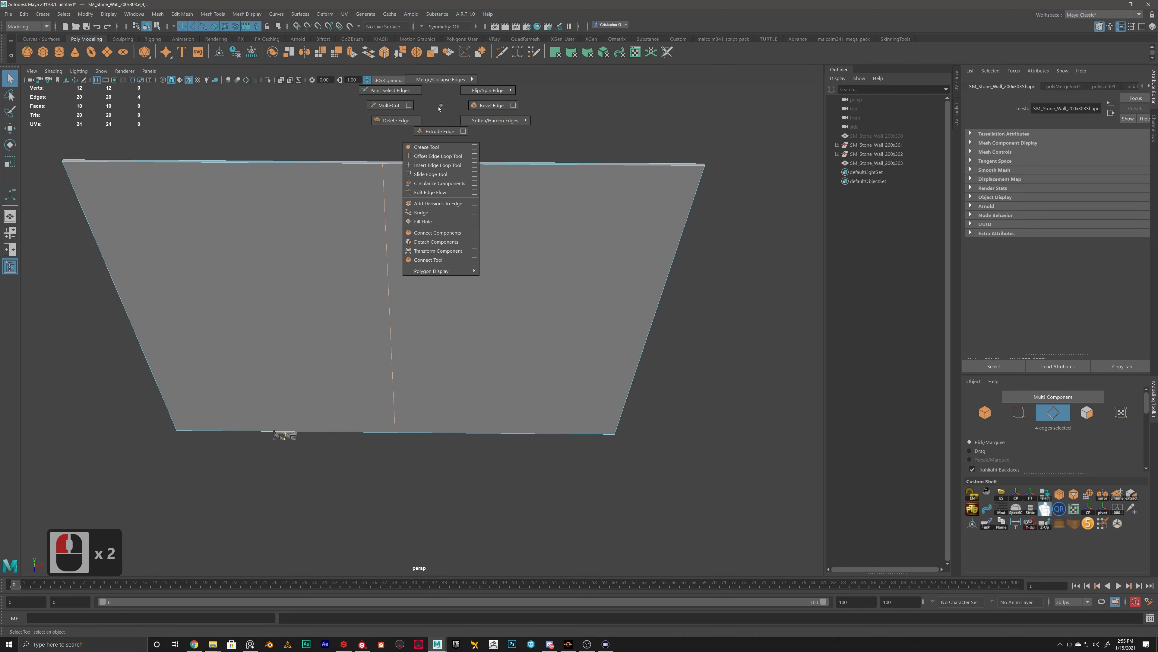
pyautogui.click(395, 121)
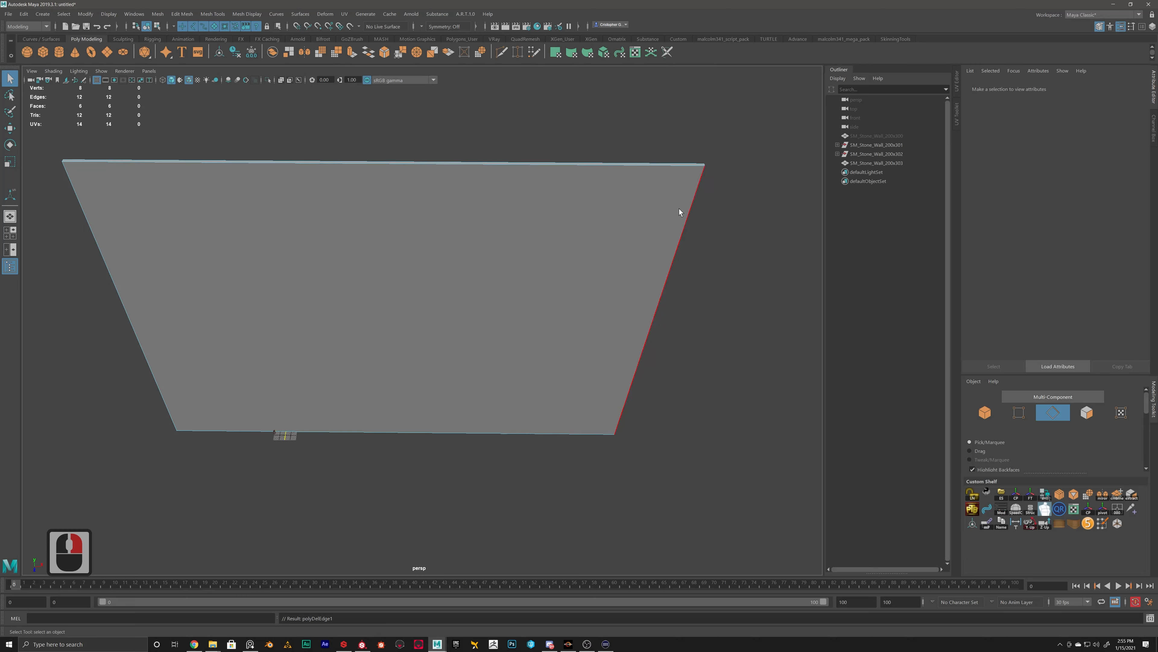
pyautogui.hotkey('ctrl', 'z')
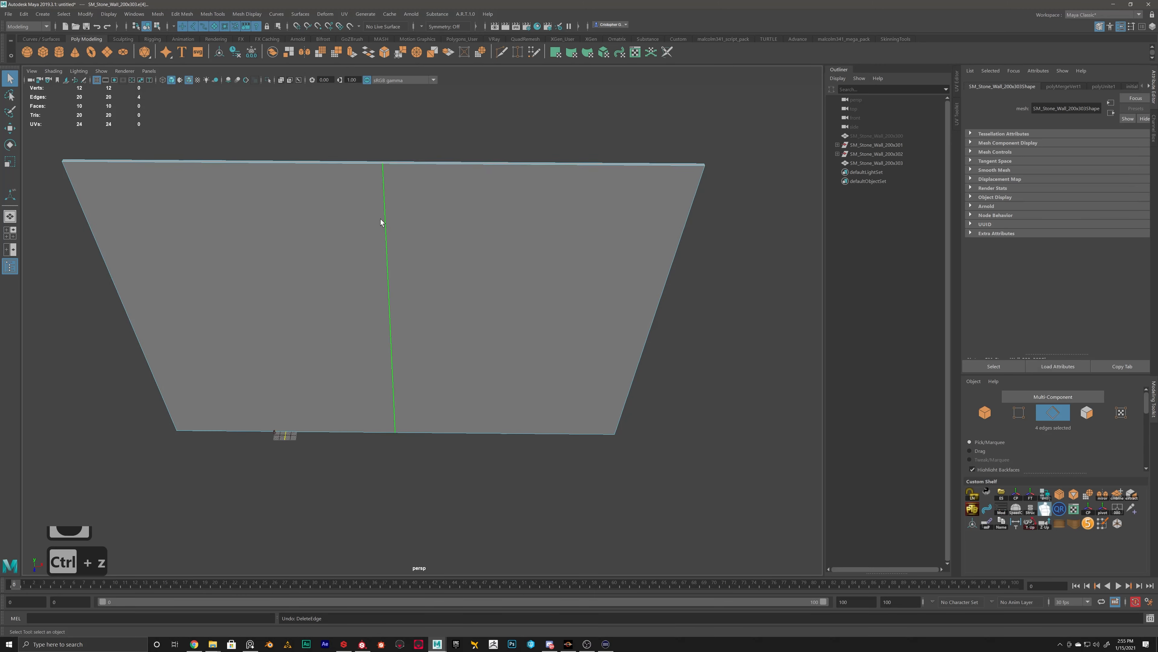
# - Clear the edge selection, return to object mode and select the whole combined wall
pyautogui.scroll(-8, 432, 307)
pyautogui.scroll(6, 433, 307)
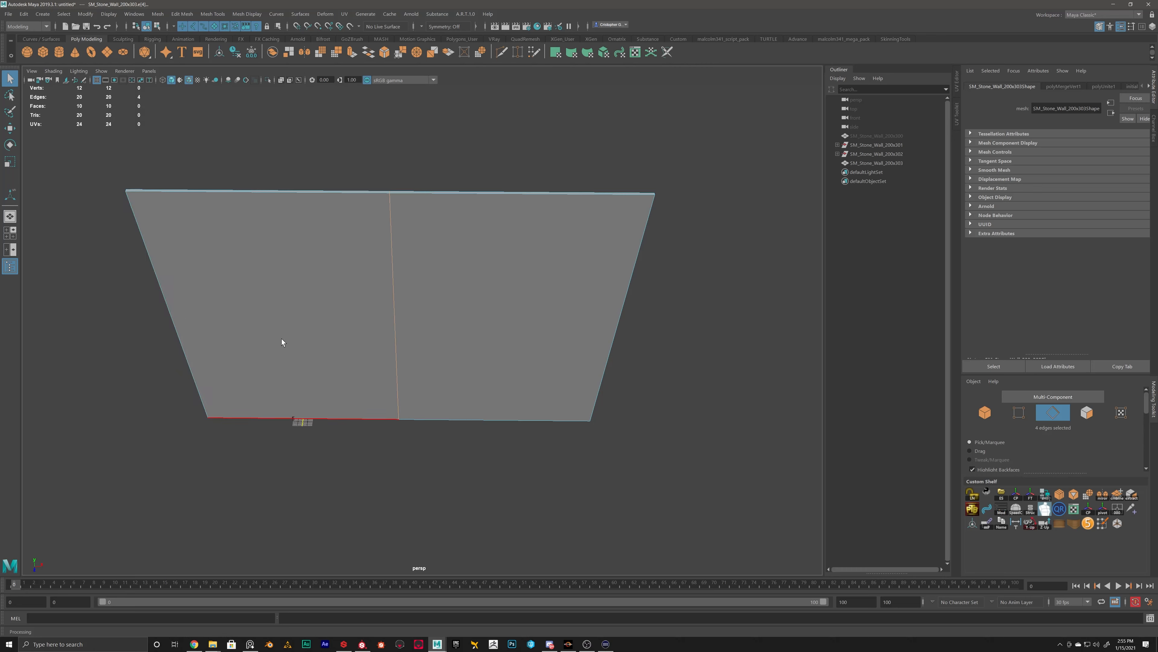
pyautogui.click(493, 356)
pyautogui.scroll(-3, 493, 356)
pyautogui.keyDown('alt'); pyautogui.moveTo(367, 266); pyautogui.dragTo(450, 257); pyautogui.keyUp('alt')
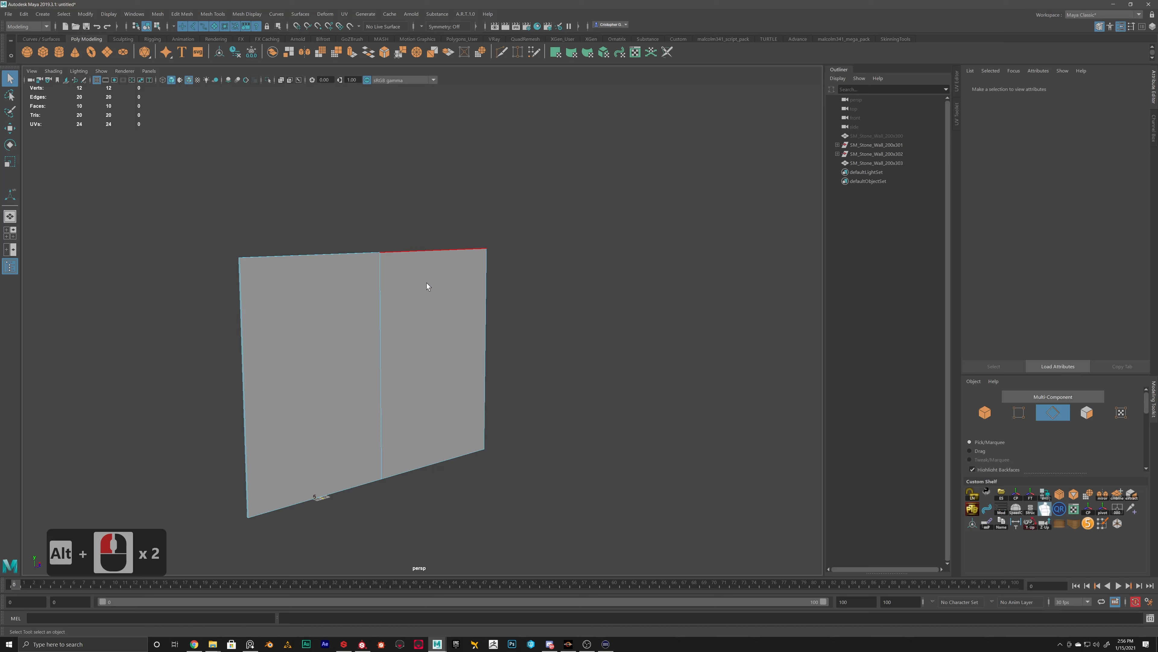
pyautogui.moveTo(427, 280); pyautogui.dragTo(499, 228, button='right')
pyautogui.click(499, 227)
pyautogui.doubleClick(472, 287)
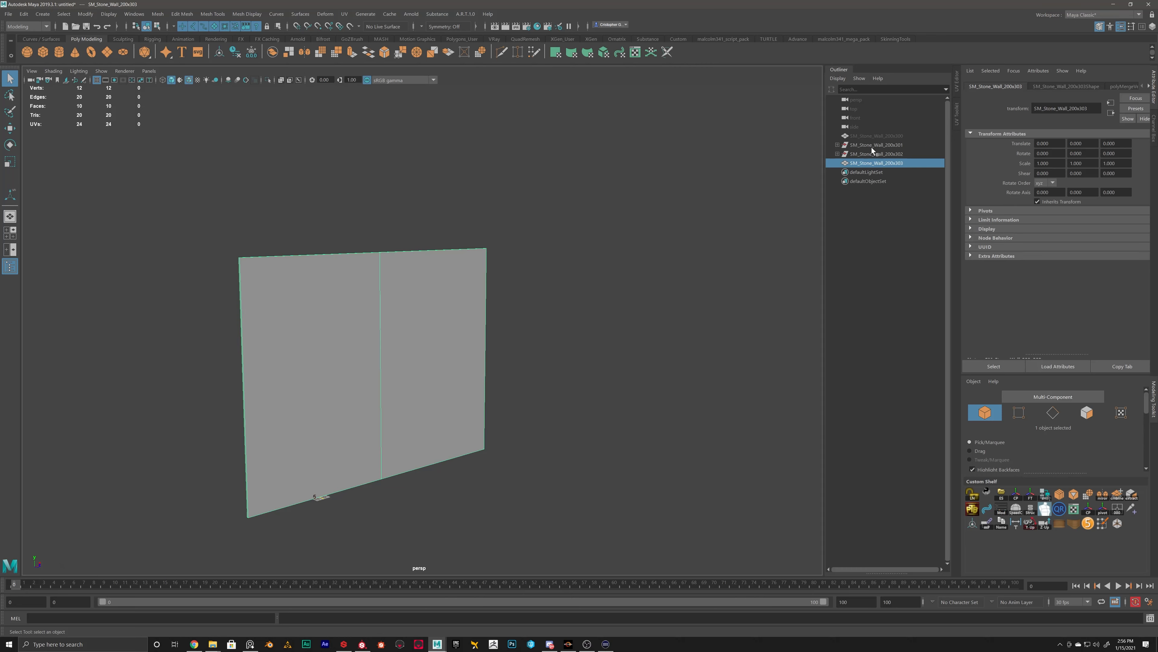
pyautogui.doubleClick(401, 293)
# - Delete the combined wall's construction history
pyautogui.click(43, 13)
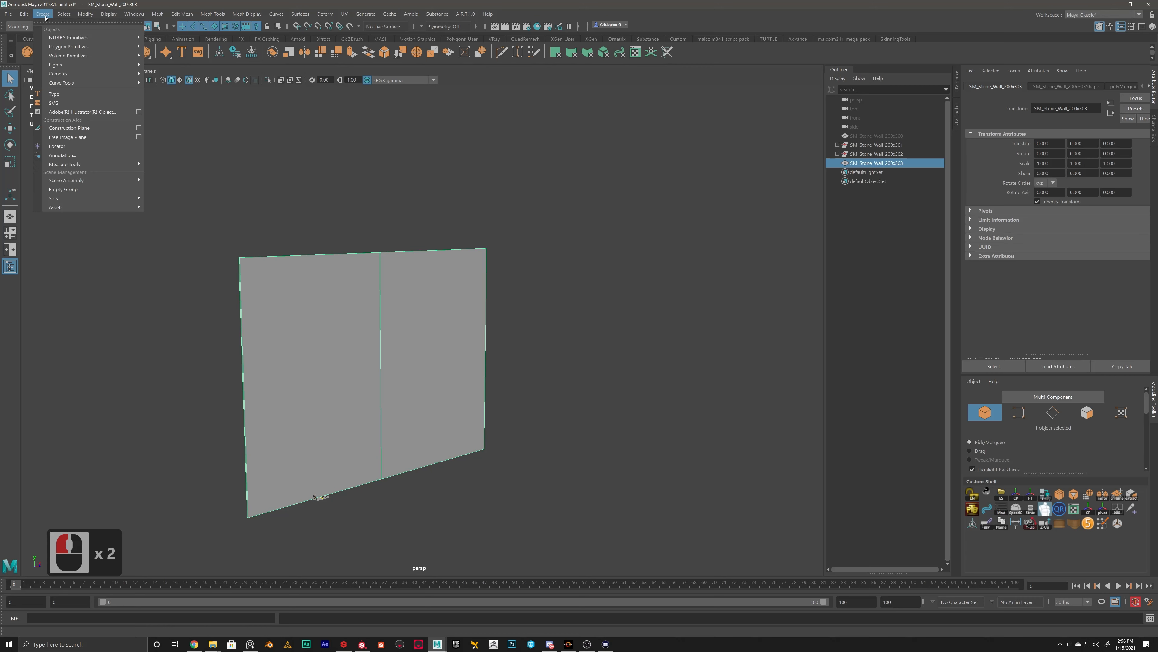
pyautogui.moveTo(65, 76)
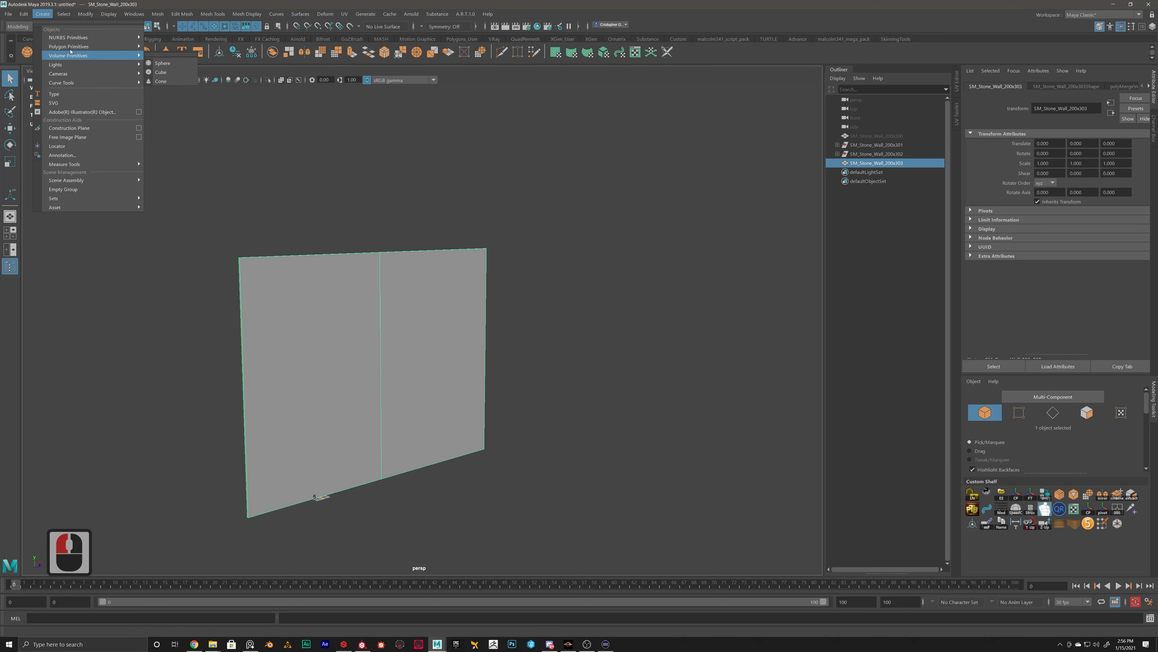
pyautogui.moveTo(24, 13)
pyautogui.moveTo(44, 121)
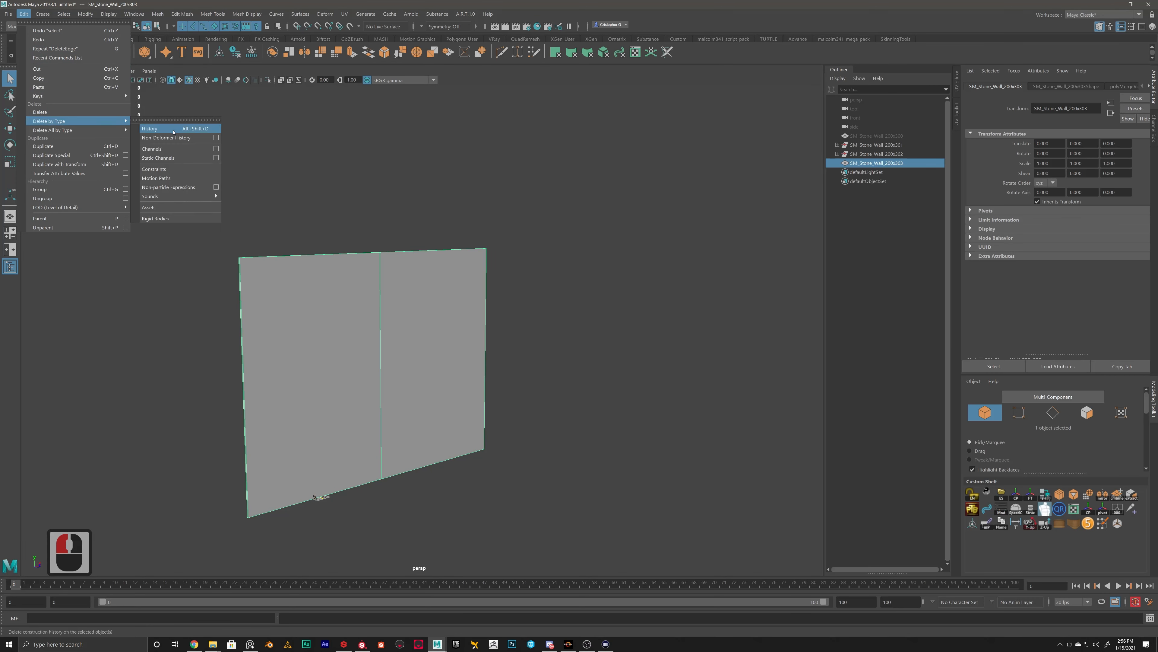
pyautogui.click(151, 129)
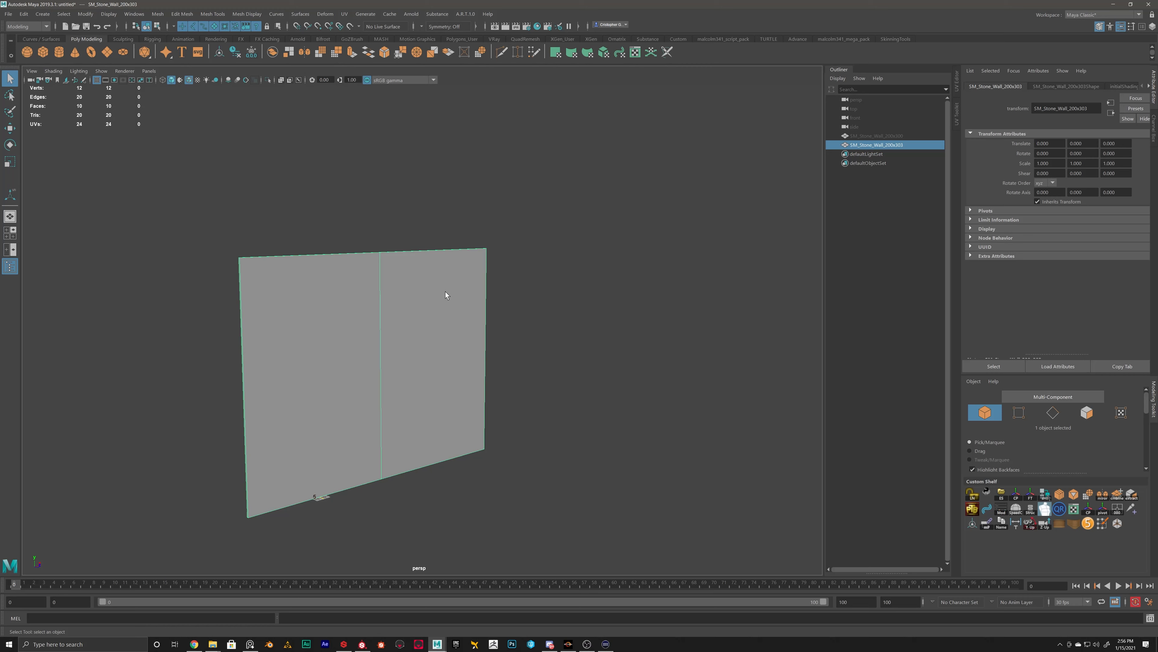
# - Move the combined wall's pivot to its bottom outer corner vertex, at the end nearest the small reference grid
pyautogui.press('w')
pyautogui.keyDown('alt'); pyautogui.moveTo(426, 313); pyautogui.dragTo(497, 316); pyautogui.keyUp('alt')
pyautogui.keyDown('alt'); pyautogui.moveTo(483, 310); pyautogui.dragTo(544, 289, button='middle'); pyautogui.keyUp('alt')
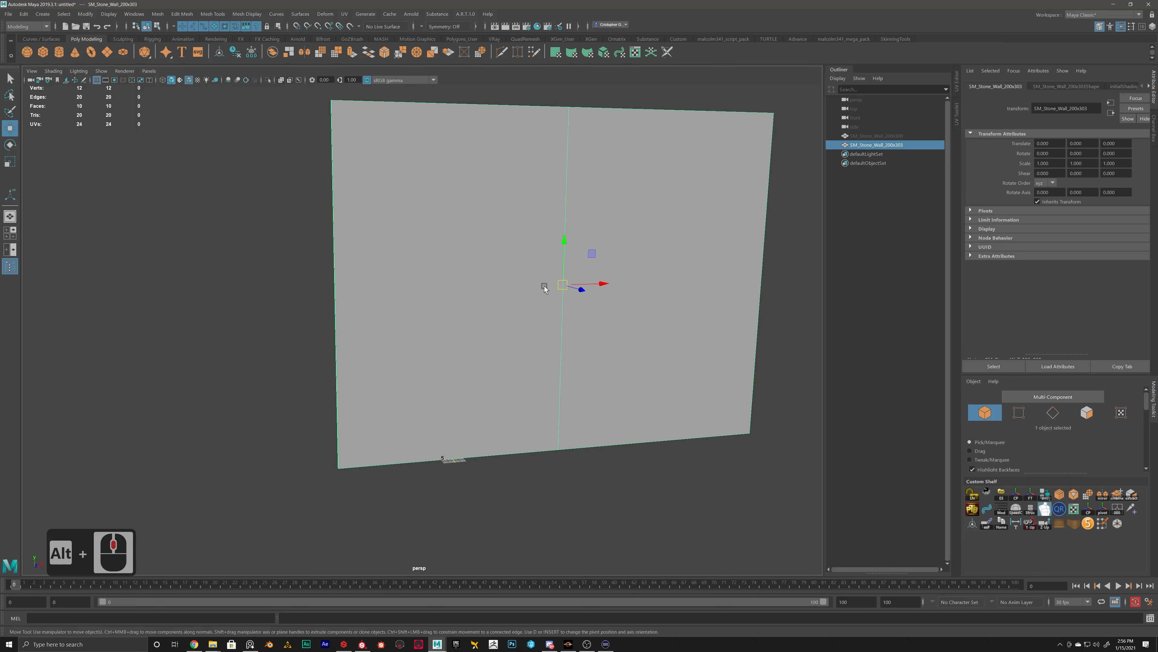
pyautogui.press('d')
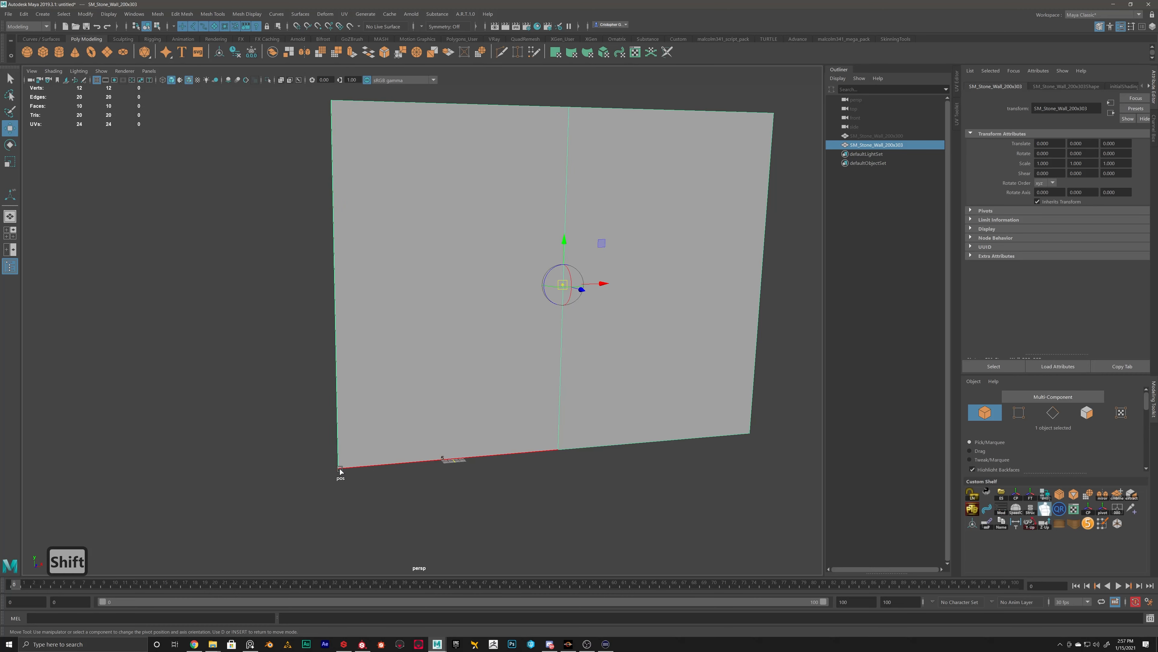
pyautogui.keyDown('alt'); pyautogui.keyDown('shift'); pyautogui.moveTo(338, 470); pyautogui.dragTo(410, 475); pyautogui.keyUp('shift'); pyautogui.keyUp('alt')
pyautogui.keyDown('alt'); pyautogui.click(410, 476); pyautogui.keyUp('alt')
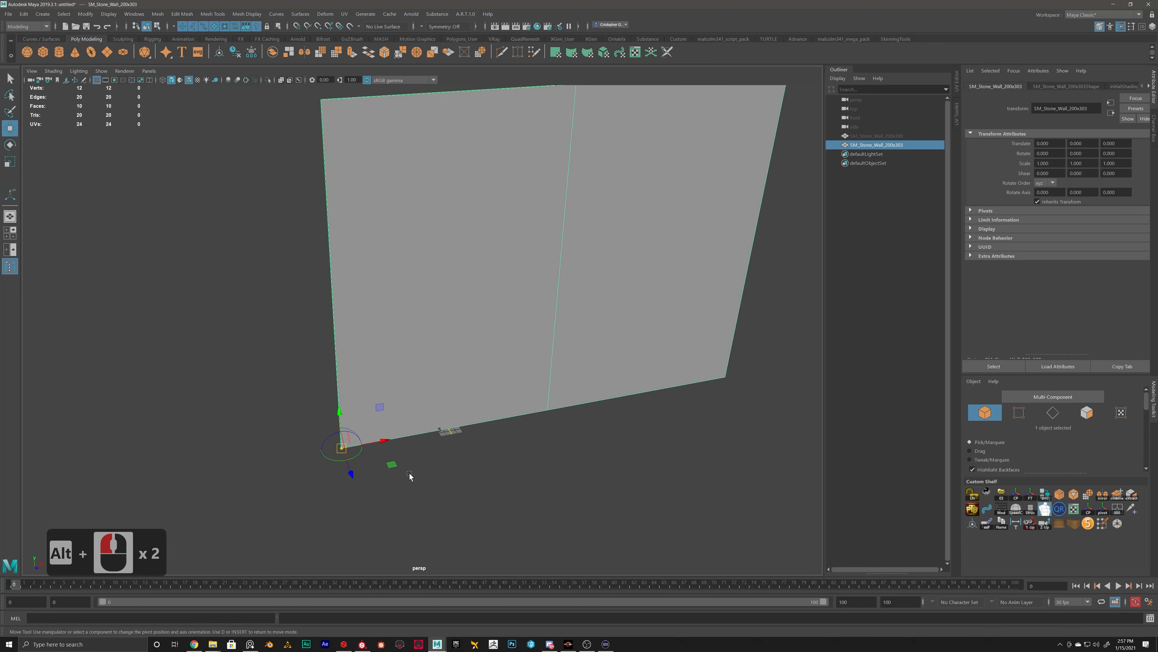
# - Leave pivot editing and grid-snap the combined wall along X to a Translate X of 100
pyautogui.press('d')
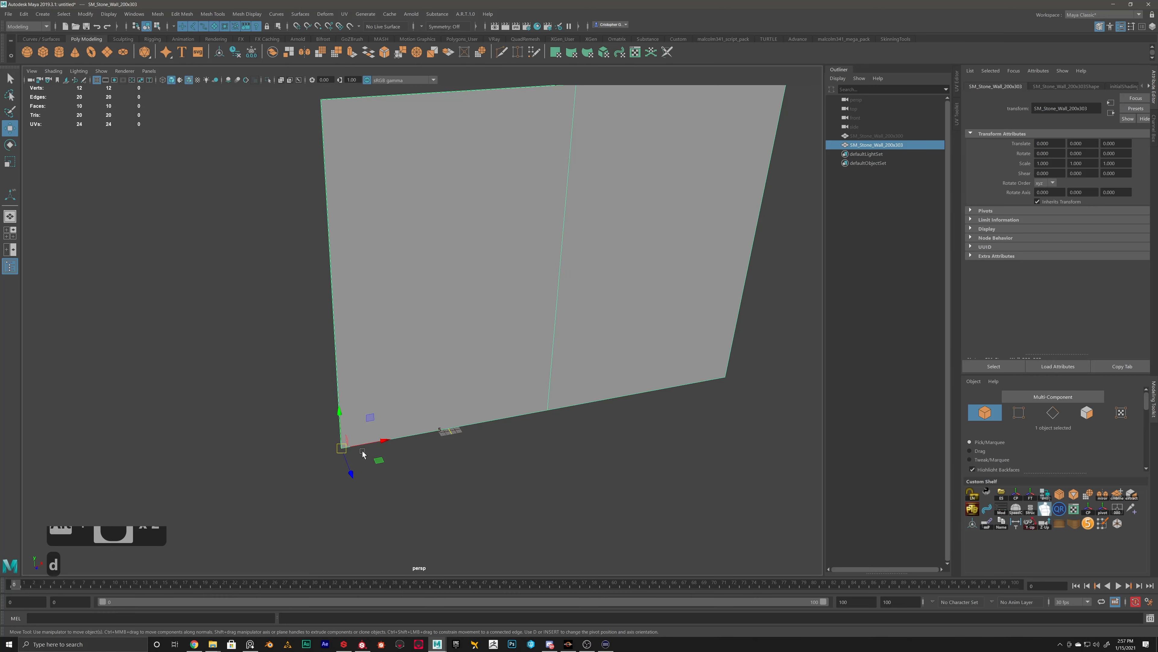
pyautogui.moveTo(457, 438)
pyautogui.keyDown('alt'); pyautogui.mouseDown()
pyautogui.moveTo(409, 434)
pyautogui.moveTo(462, 433)
pyautogui.mouseUp(); pyautogui.keyUp('alt')
pyautogui.press('x')
# - Grid-snap the wall's pivot corner to the origin in the front view
pyautogui.press('space')
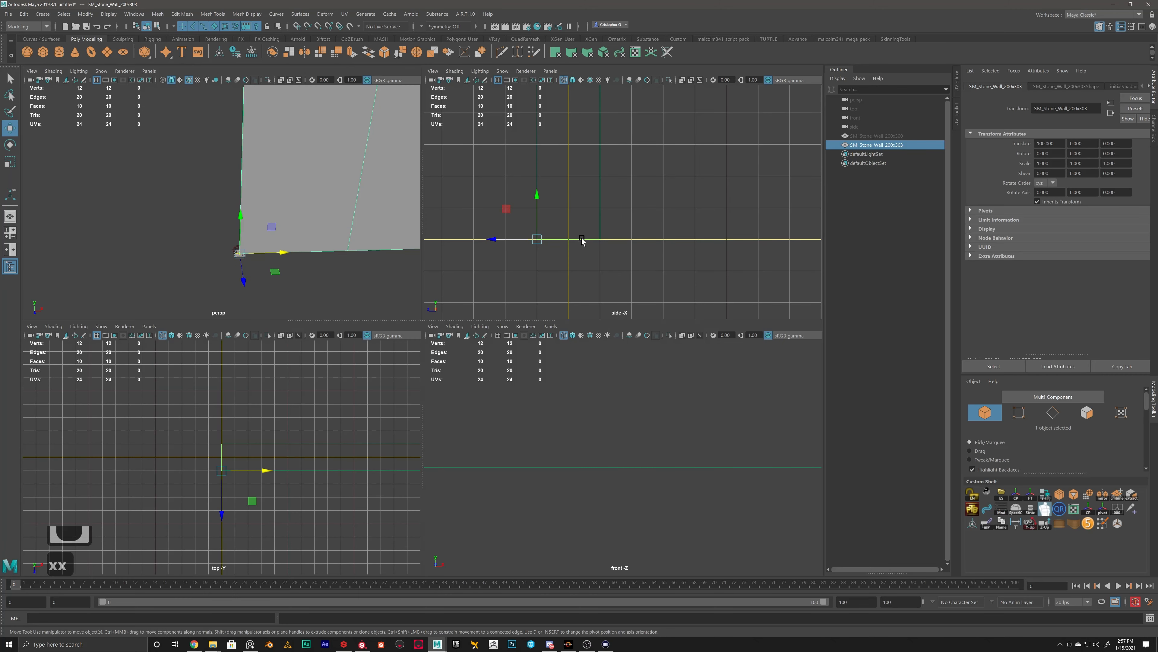
pyautogui.scroll(-6, 304, 451)
pyautogui.scroll(-20, 561, 463)
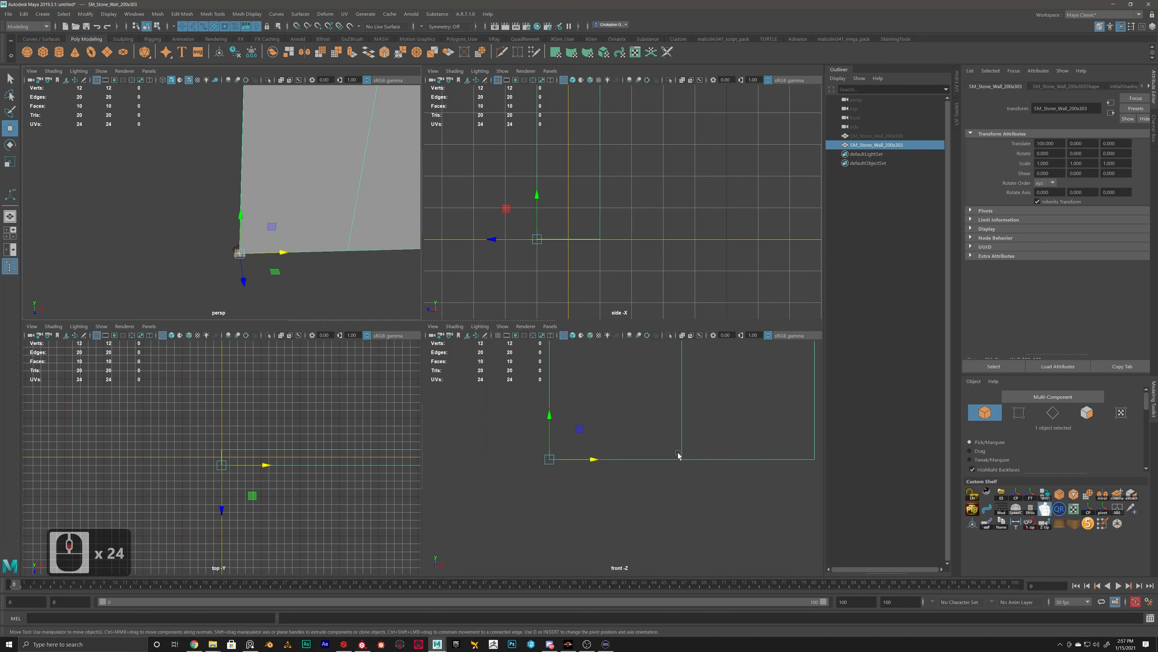
pyautogui.scroll(7, 632, 452)
pyautogui.scroll(12, 564, 419)
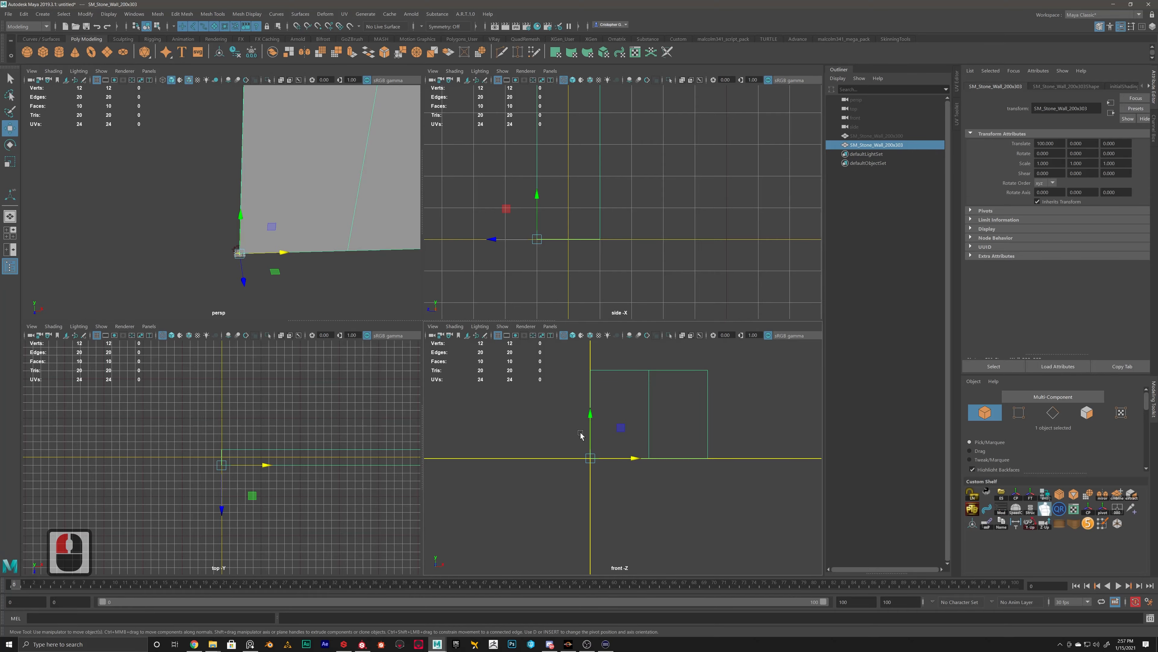
pyautogui.keyDown('alt'); pyautogui.moveTo(473, 473); pyautogui.dragTo(654, 505, button='middle'); pyautogui.keyUp('alt')
pyautogui.keyDown('alt'); pyautogui.scroll(18, 620, 429); pyautogui.keyUp('alt')
pyautogui.keyDown('alt'); pyautogui.scroll(5, 618, 455); pyautogui.keyUp('alt')
pyautogui.keyDown('alt'); pyautogui.scroll(9, 619, 454); pyautogui.keyUp('alt')
pyautogui.keyDown('alt'); pyautogui.scroll(6, 654, 505); pyautogui.keyUp('alt')
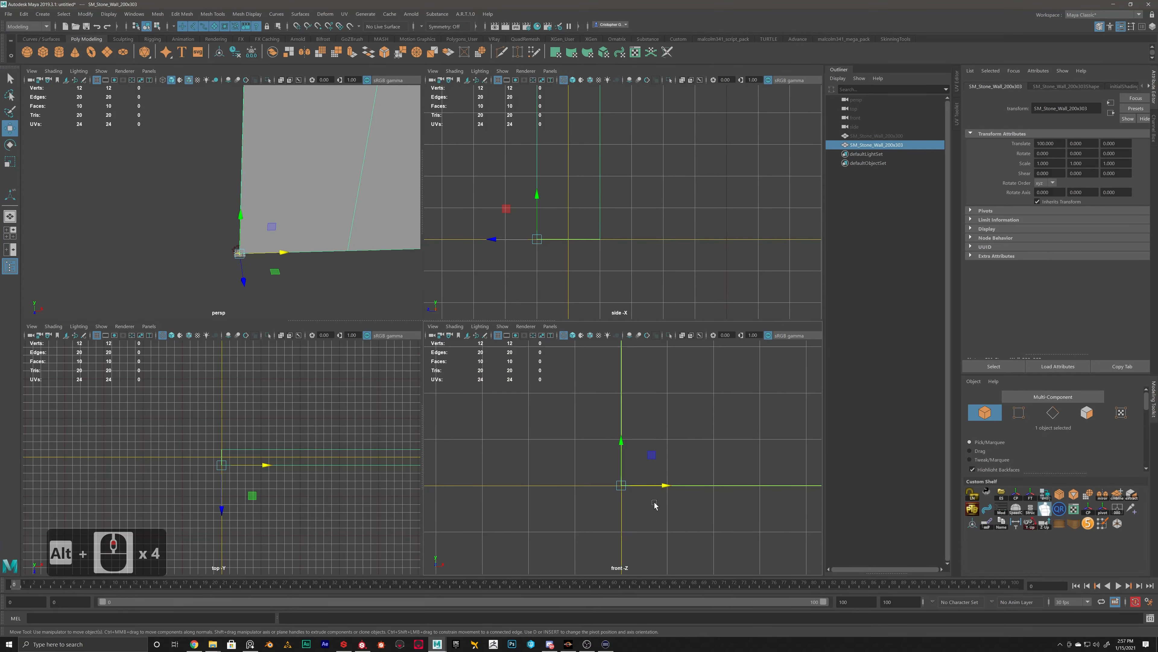
pyautogui.press('x')
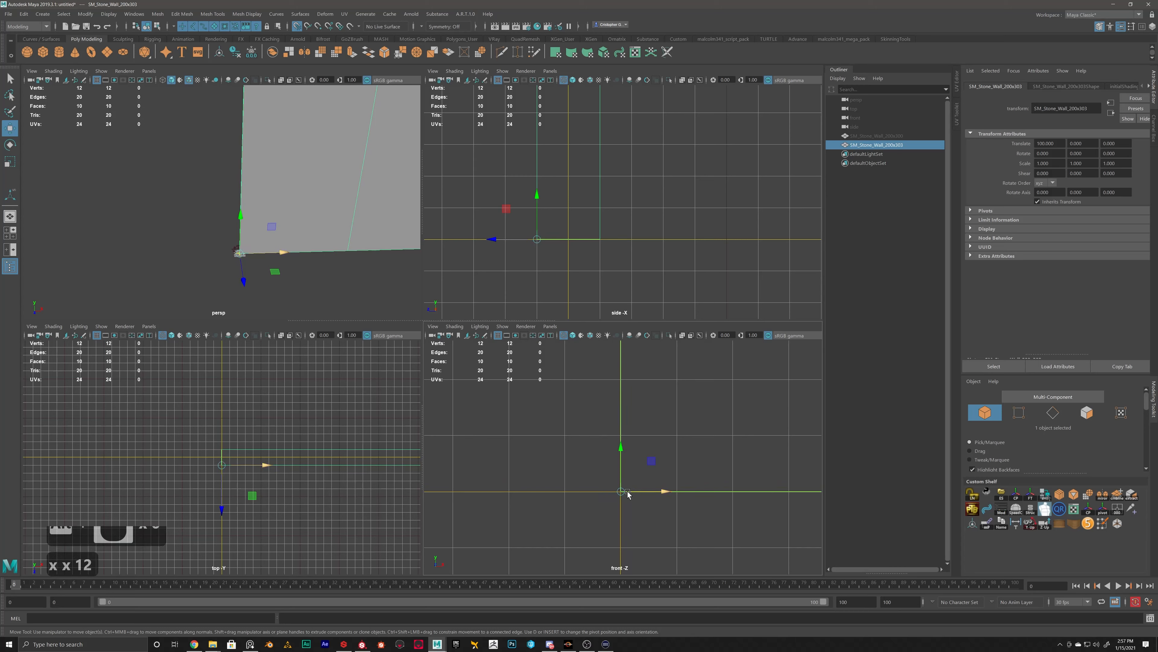
pyautogui.moveTo(626, 491)
pyautogui.mouseDown()
pyautogui.moveTo(656, 492)
pyautogui.moveTo(610, 489)
pyautogui.mouseUp()
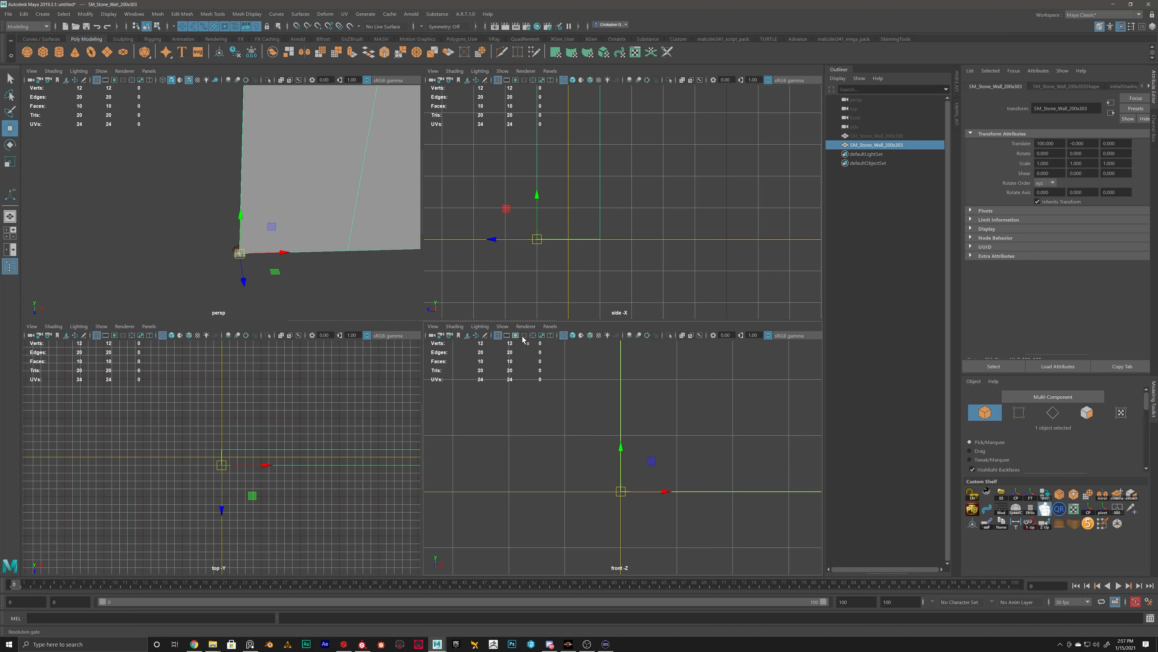
# - Toggle the front view's grid repeatedly to check the wall's corner against the grid lines, leaving the grid shown
pyautogui.click(498, 337)
pyautogui.click(498, 336)
pyautogui.click(499, 337)
pyautogui.click(499, 336)
pyautogui.click(498, 336)
pyautogui.click(498, 337)
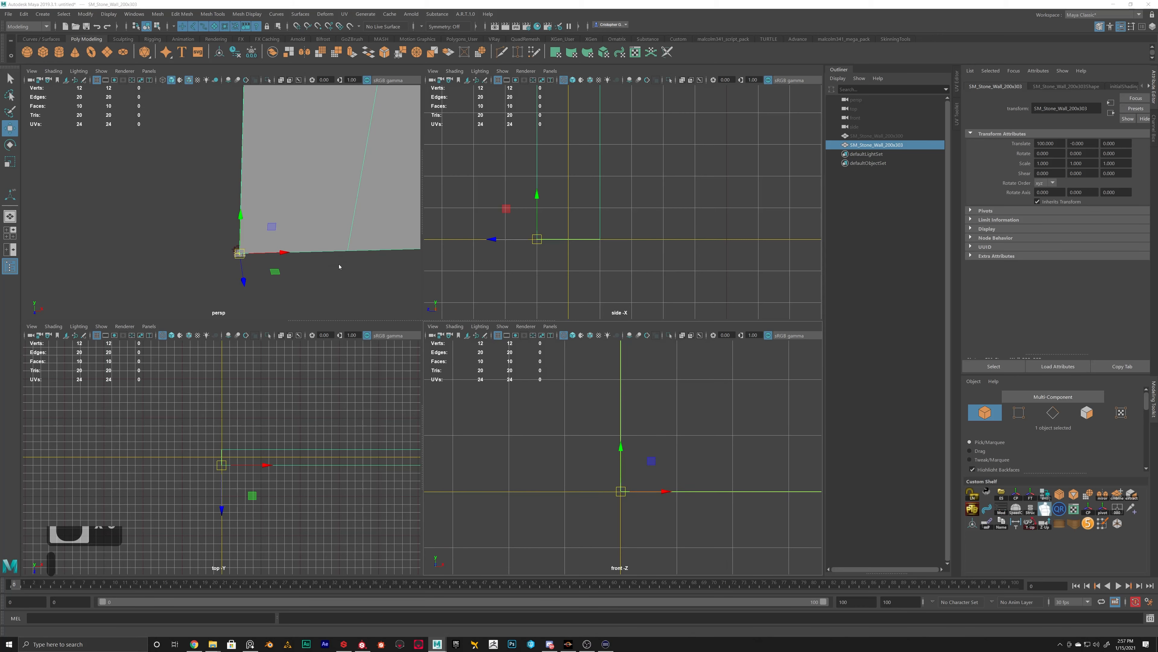
# - Return to the full perspective view and inspect the wall in wireframe, finishing in shaded display
pyautogui.press('space')
pyautogui.scroll(-14, 571, 251)
pyautogui.keyDown('alt'); pyautogui.moveTo(543, 225); pyautogui.dragTo(389, 314); pyautogui.keyUp('alt')
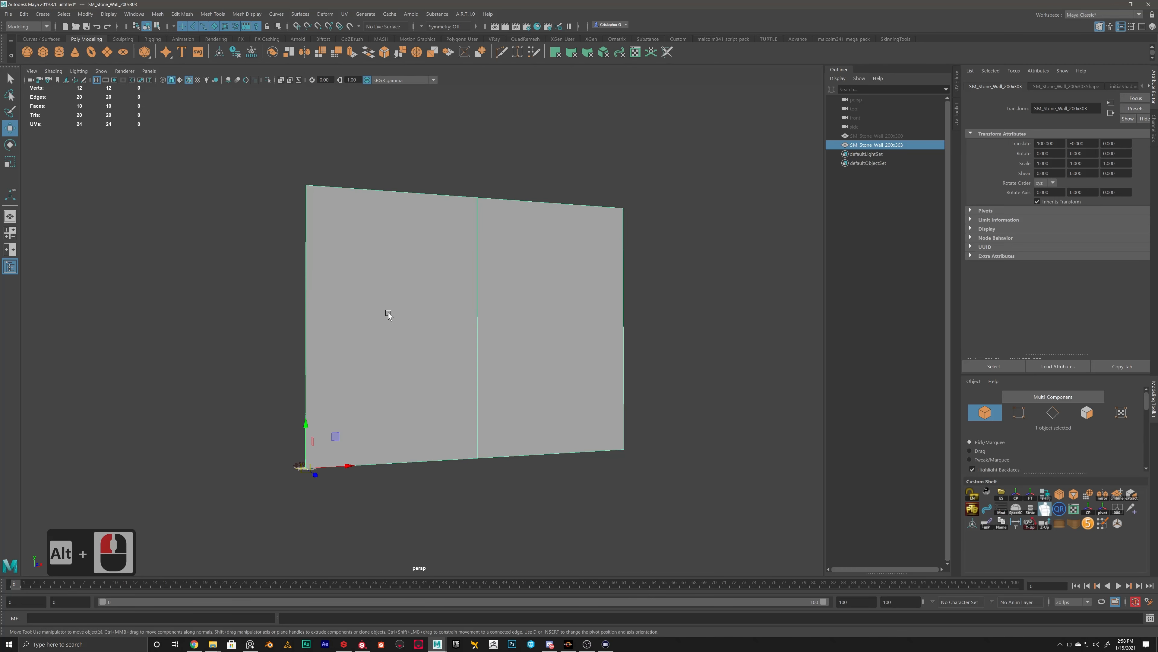
pyautogui.press('4')
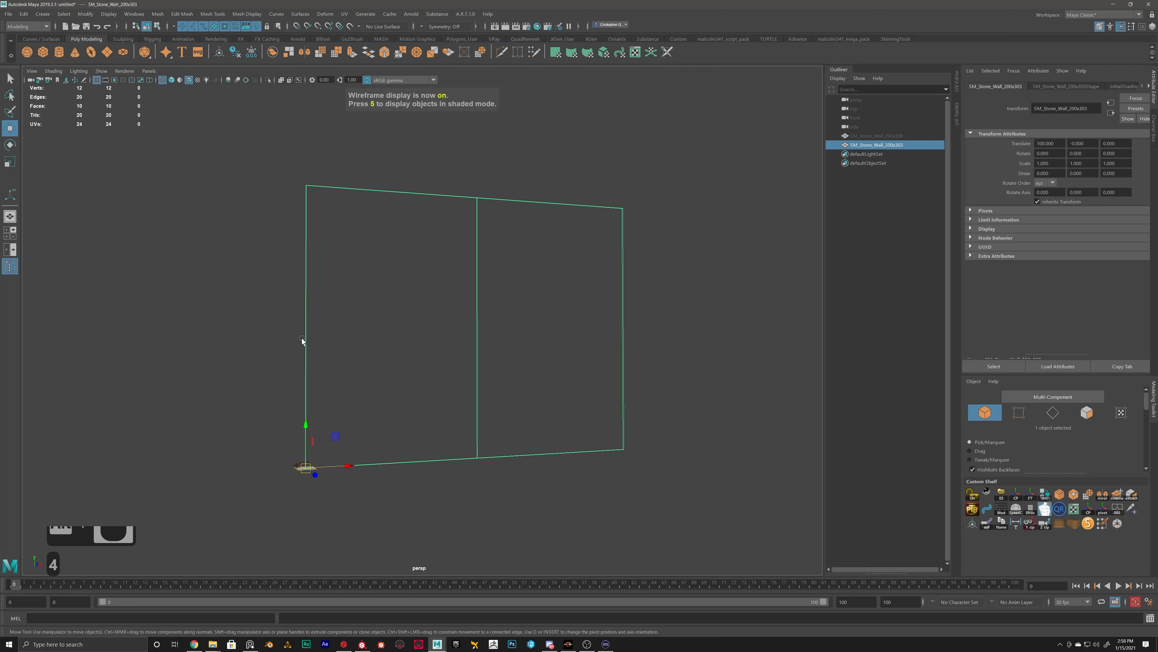
pyautogui.press('5')
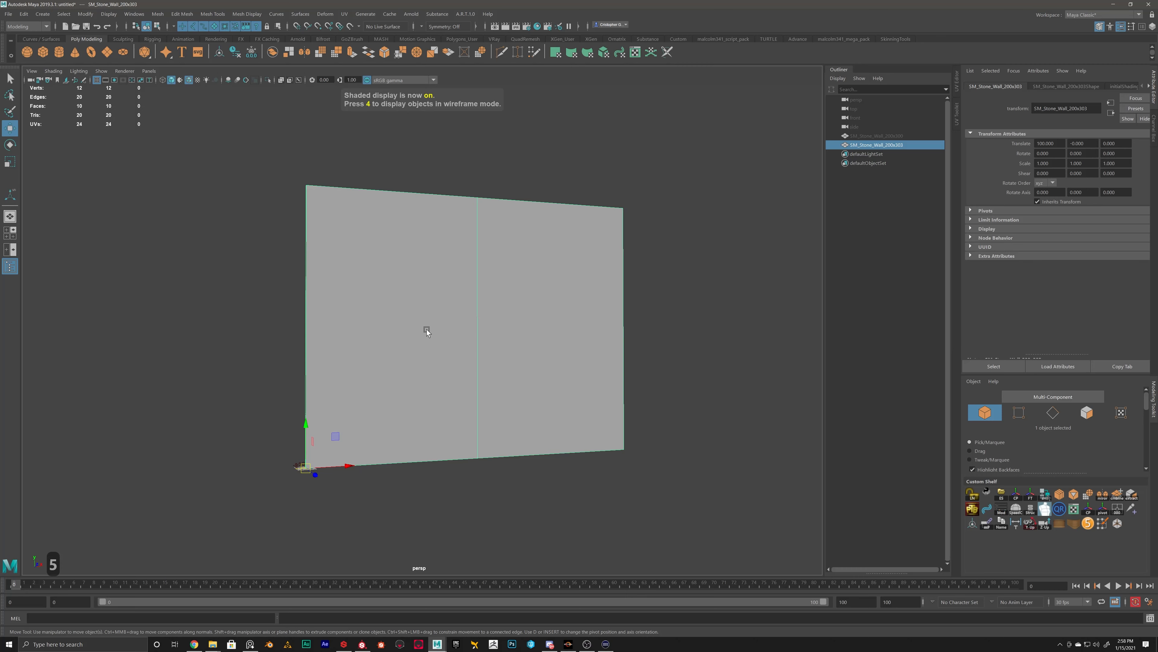
# - Preview the wall in cage-plus-smooth and smooth modes, check the smoothed wireframe, and return to unsmoothed shaded display
pyautogui.press('1')
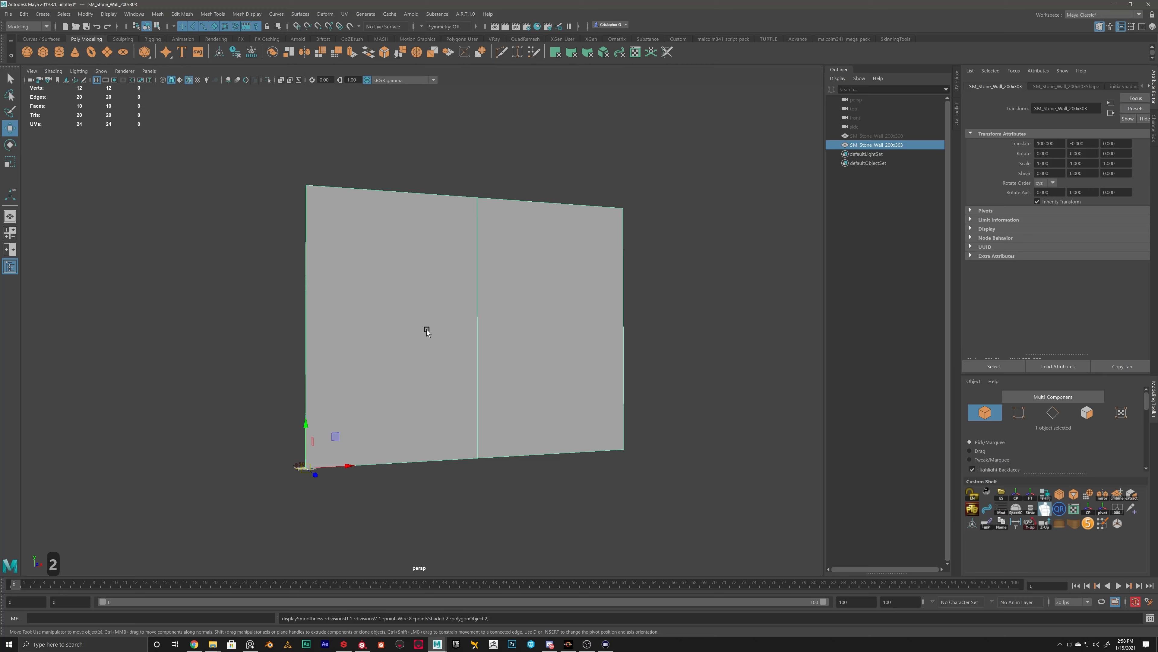
pyautogui.press('2')
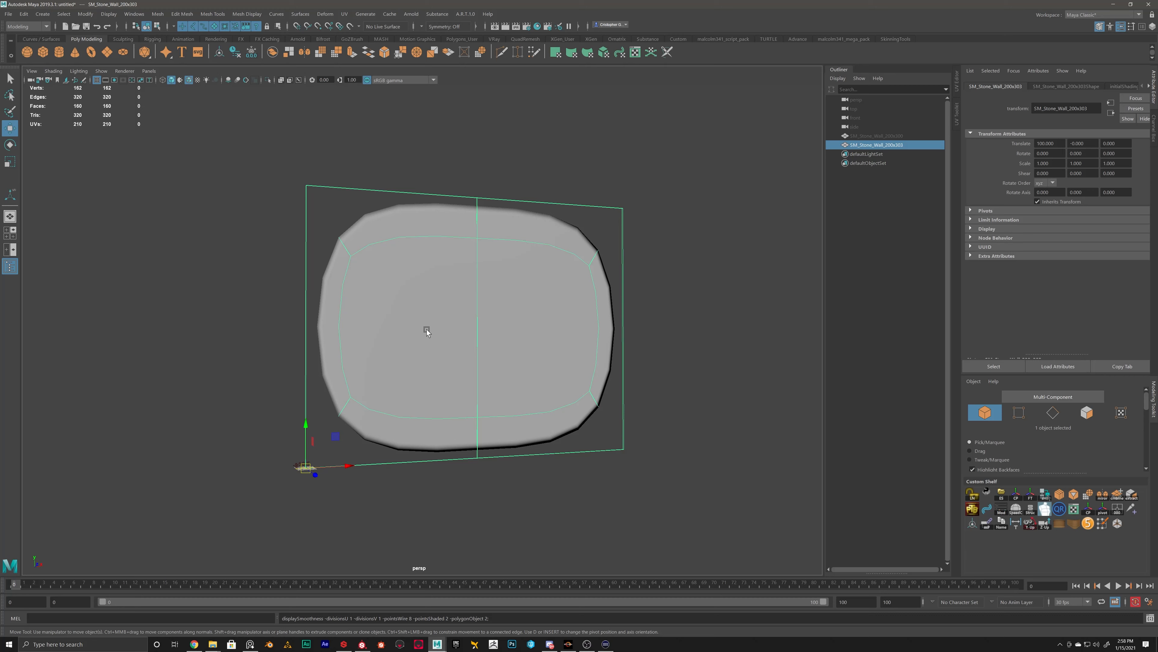
pyautogui.press('1')
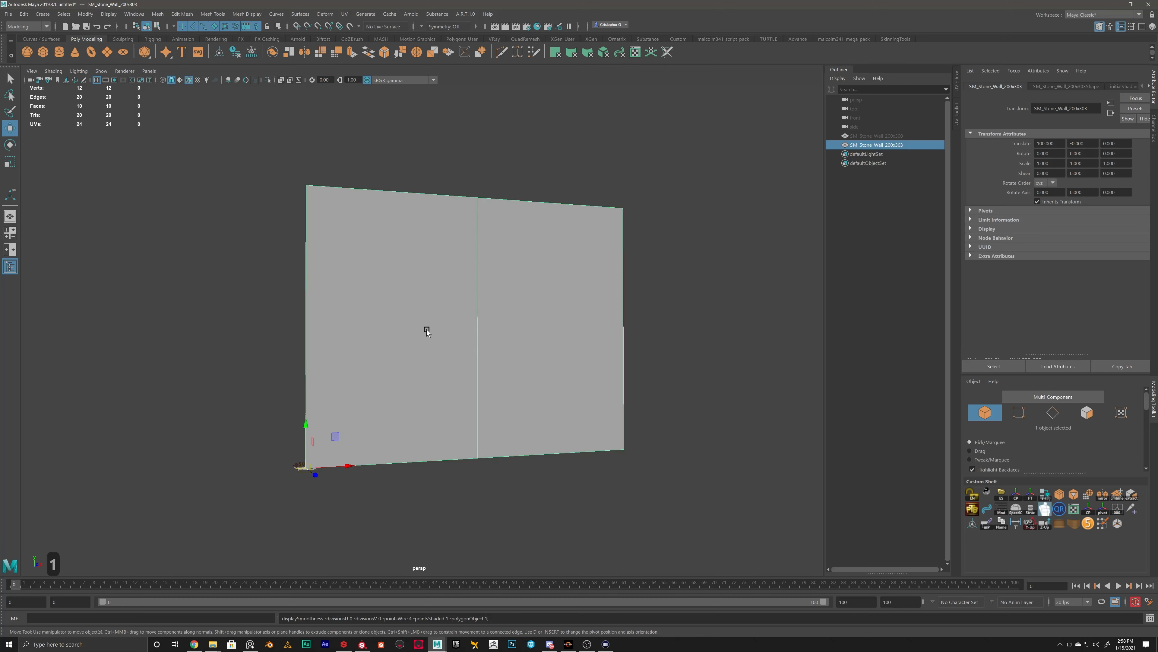
pyautogui.press('2')
pyautogui.press('3')
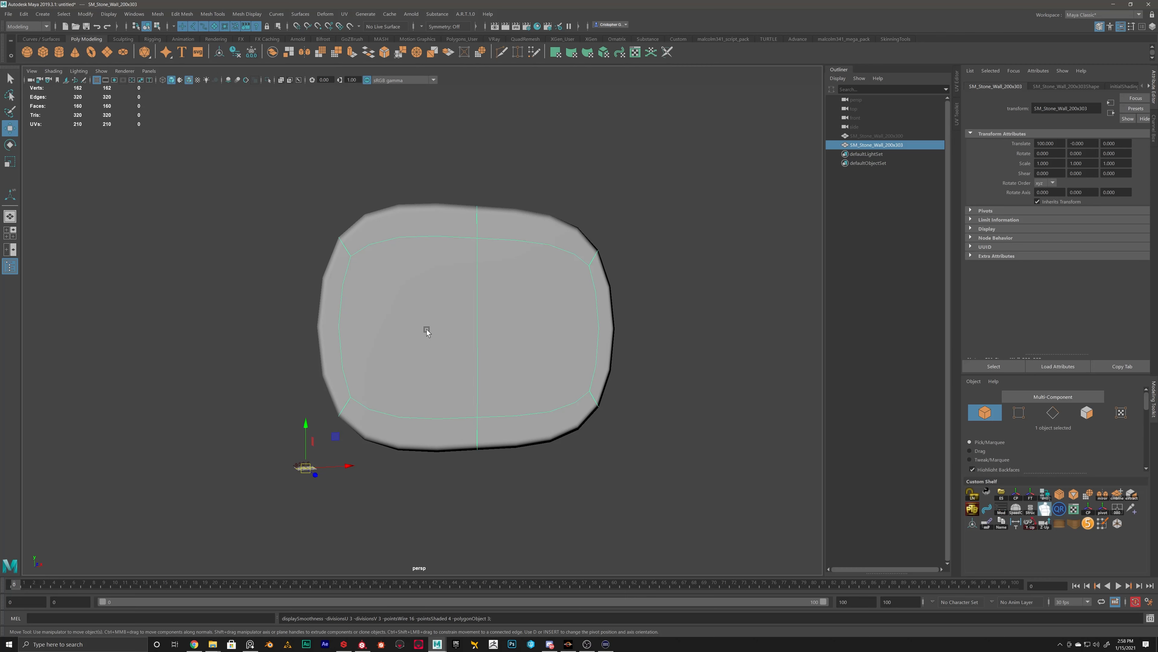
pyautogui.press('4')
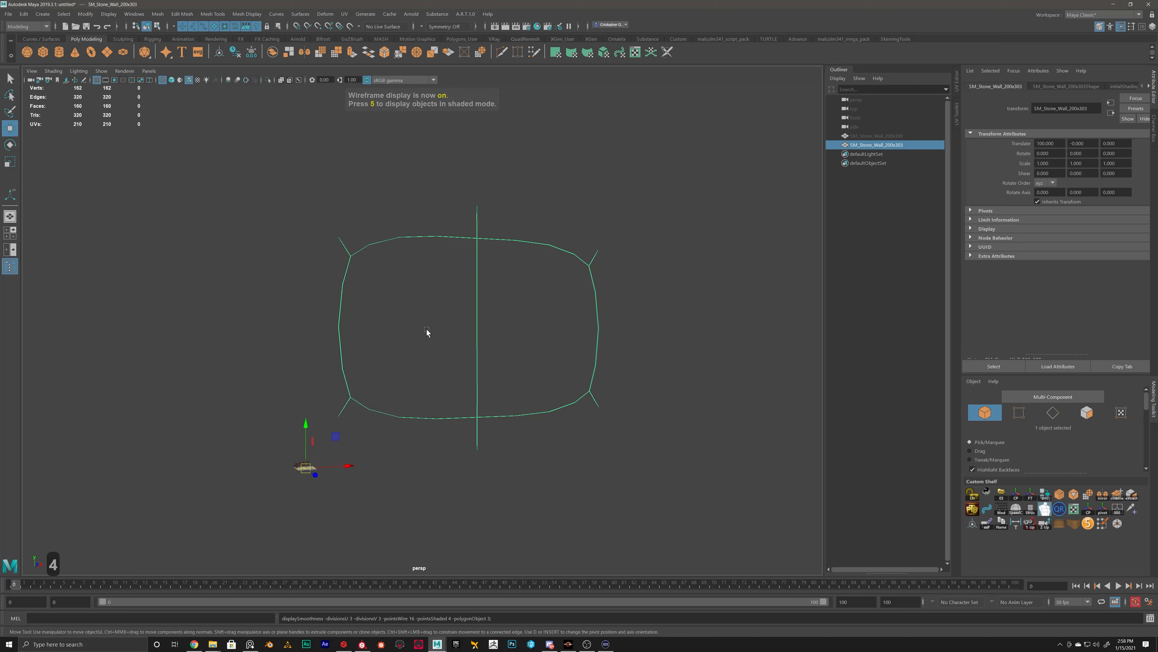
pyautogui.press('5')
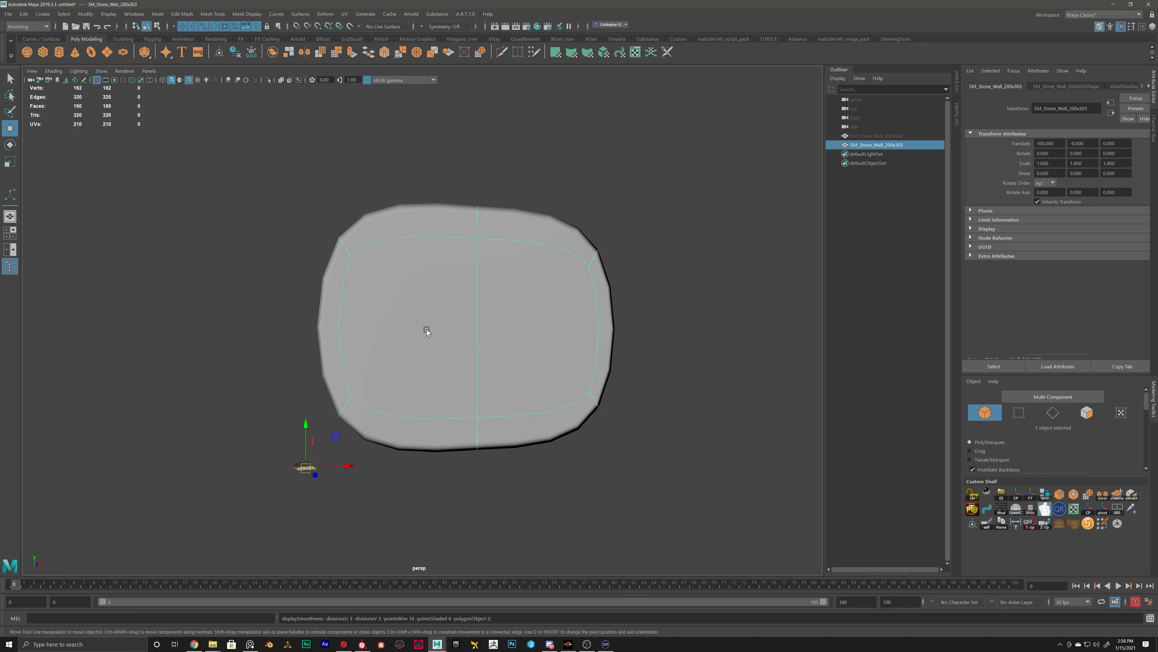
pyautogui.press('1')
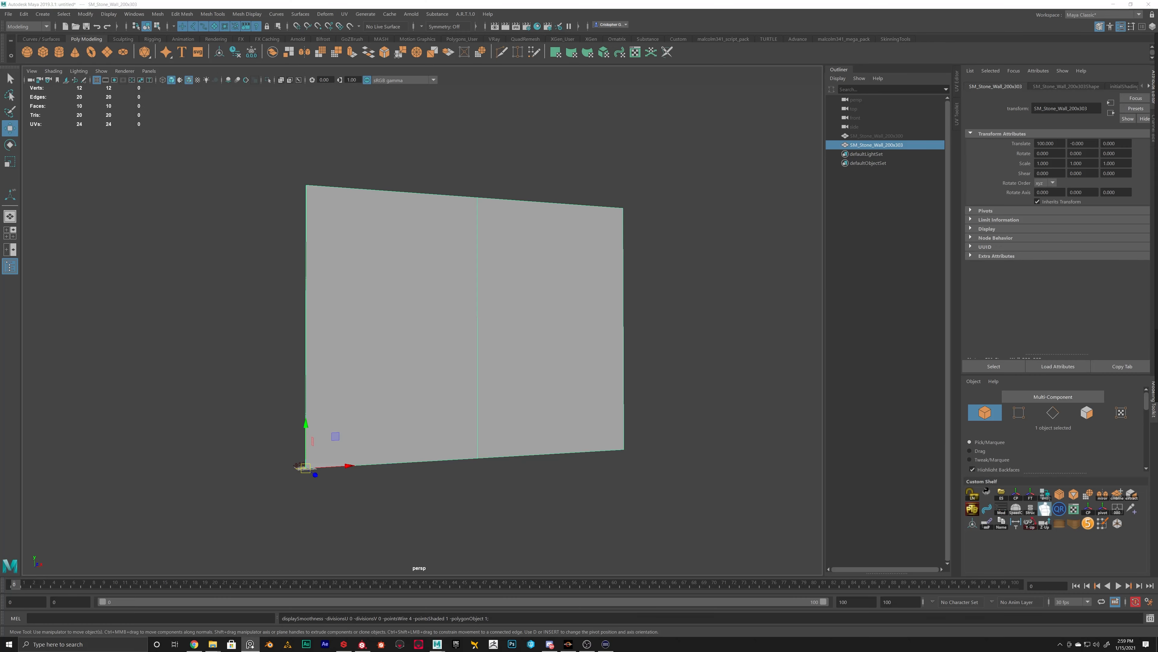
pyautogui.click(498, 244)
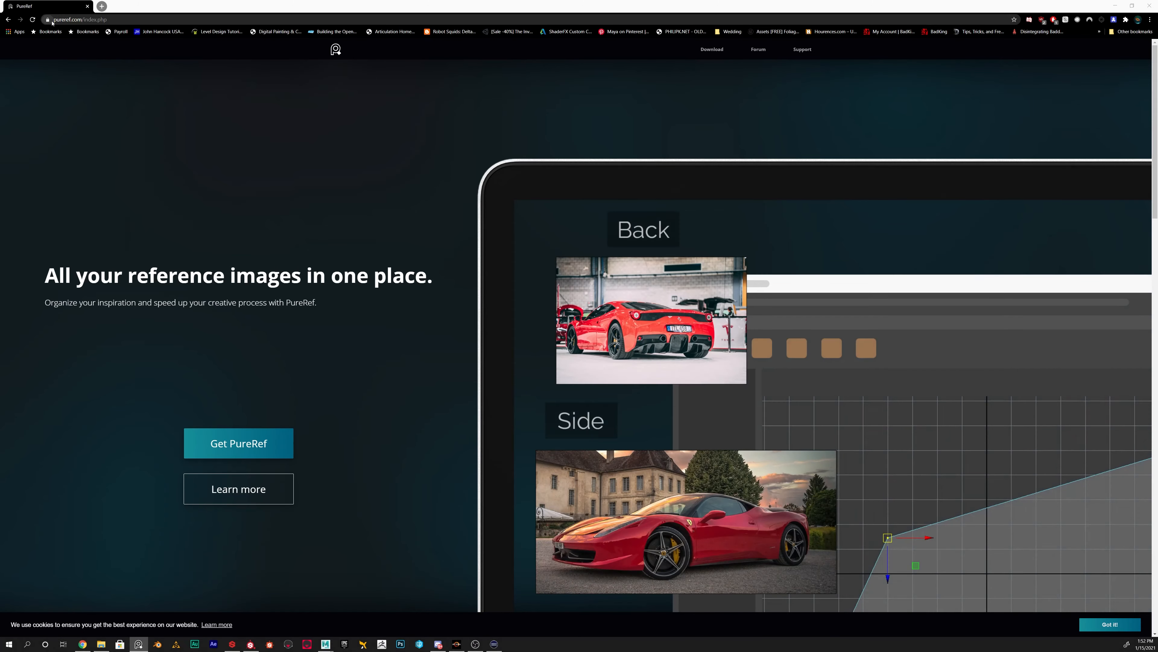
# - Open the PureRef download page and set the custom contribution amount to 0
pyautogui.click(242, 448)
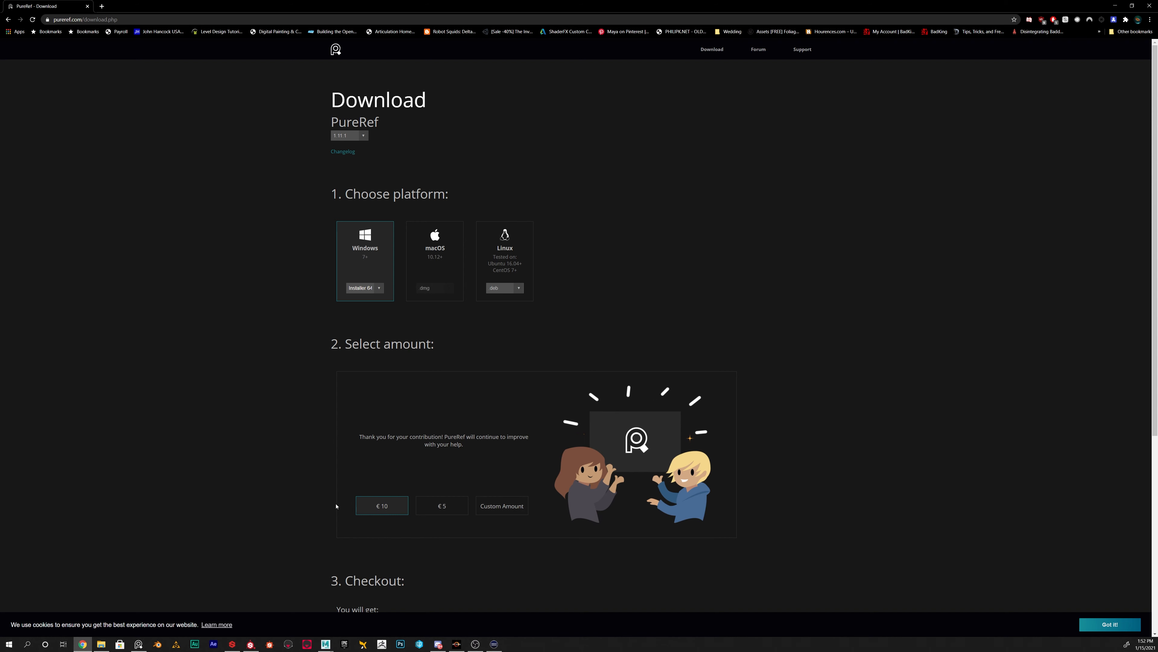
pyautogui.click(496, 510)
pyautogui.doubleClick(502, 505)
pyautogui.scroll(-3, 390, 480)
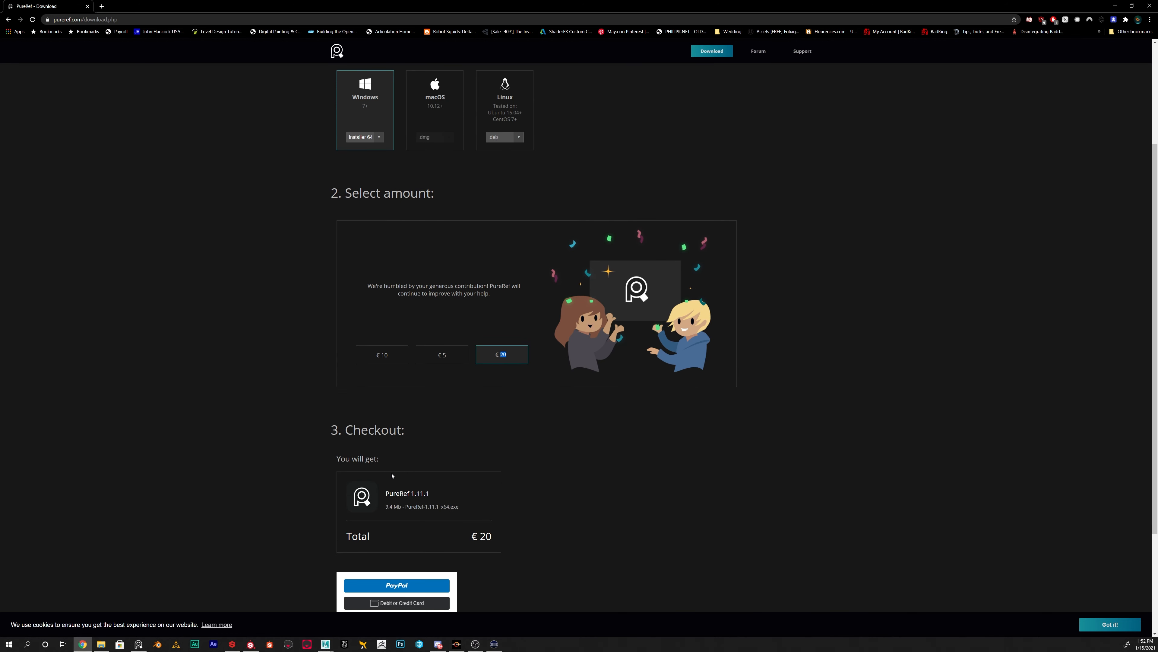
pyautogui.scroll(-2, 390, 480)
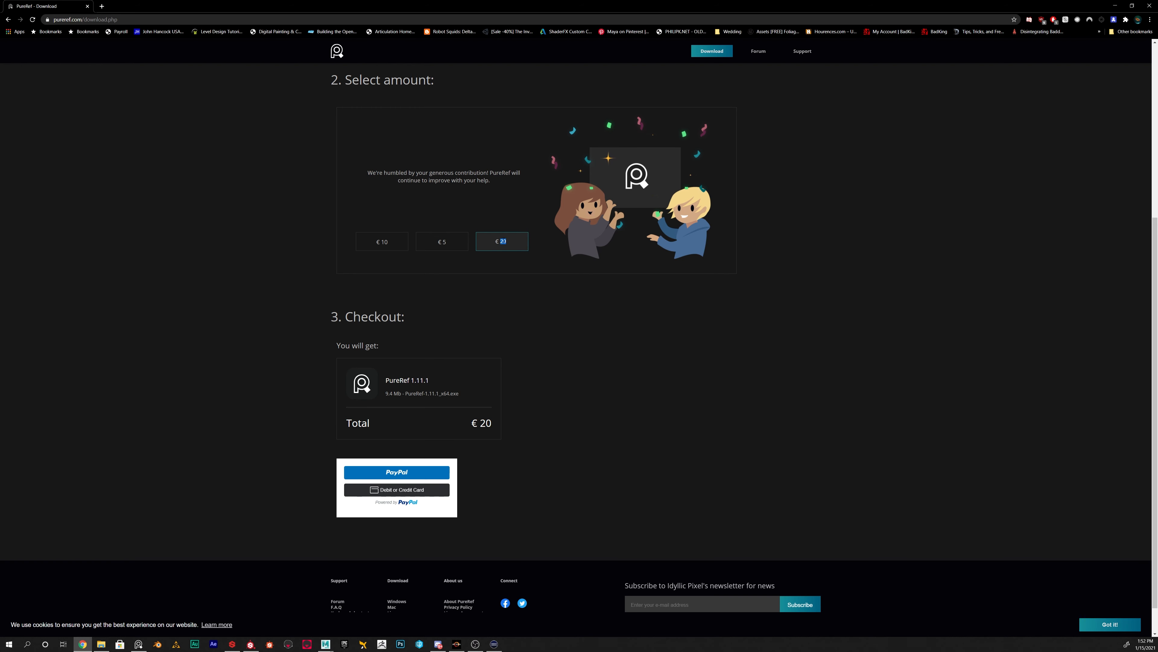
pyautogui.write('0')
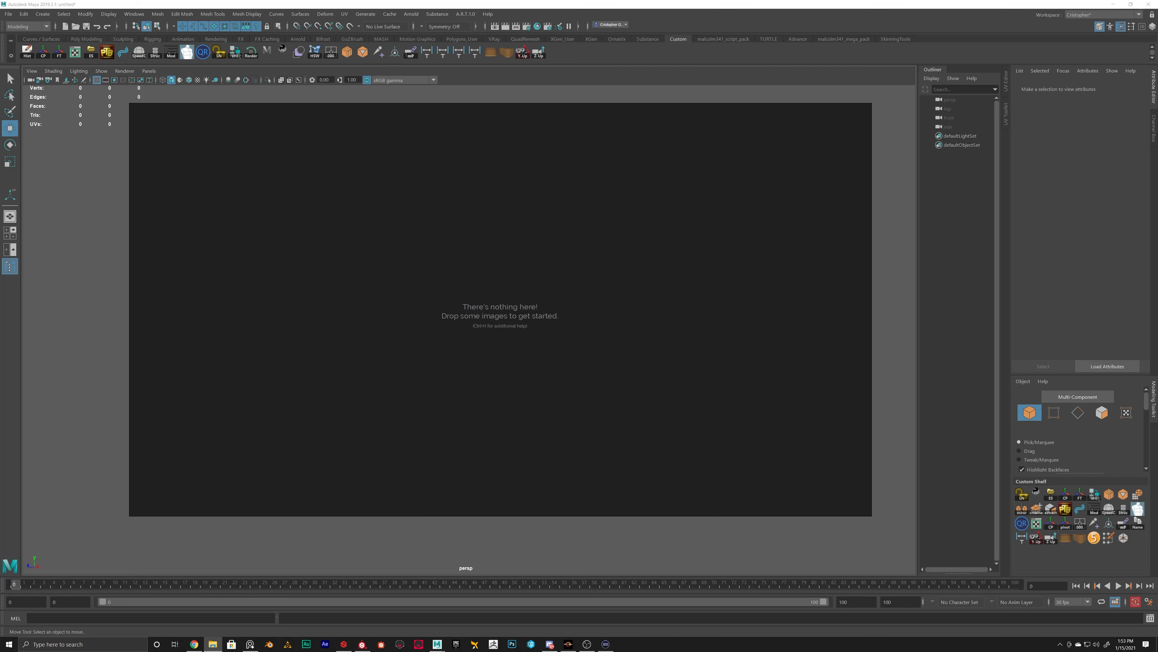
# - Add the concept art house image from the Image_Refs folder to the empty PureRef board
pyautogui.moveTo(0, 137); pyautogui.dragTo(267, 131)
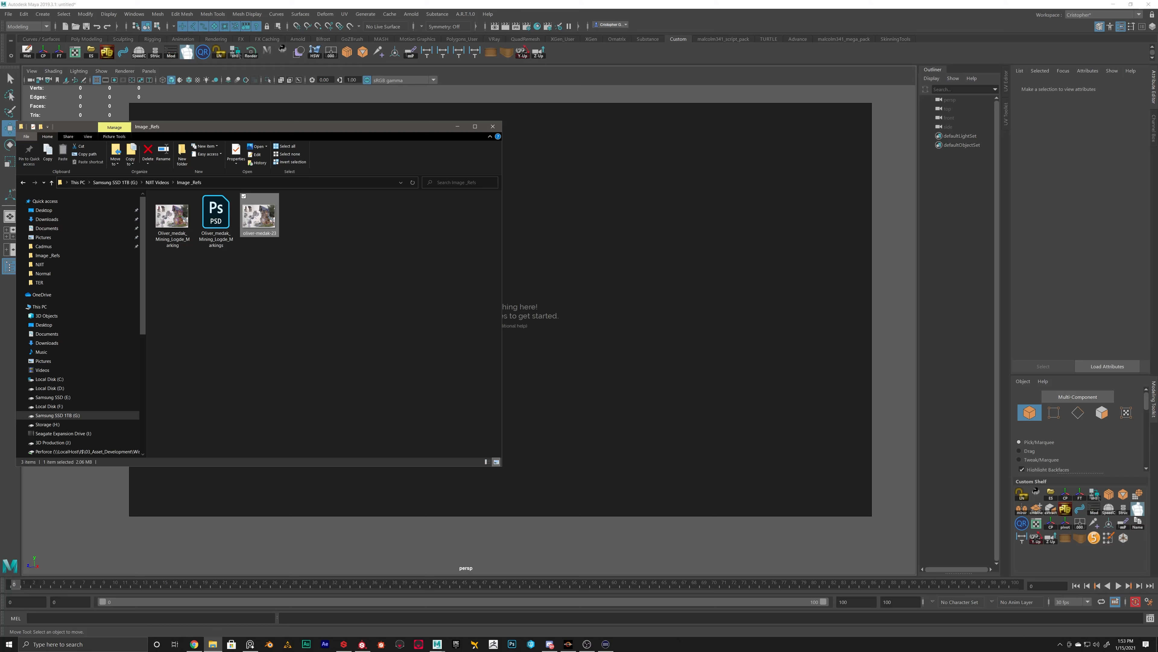
pyautogui.press('super+shift+Left')
pyautogui.moveTo(0, 274); pyautogui.dragTo(497, 266)
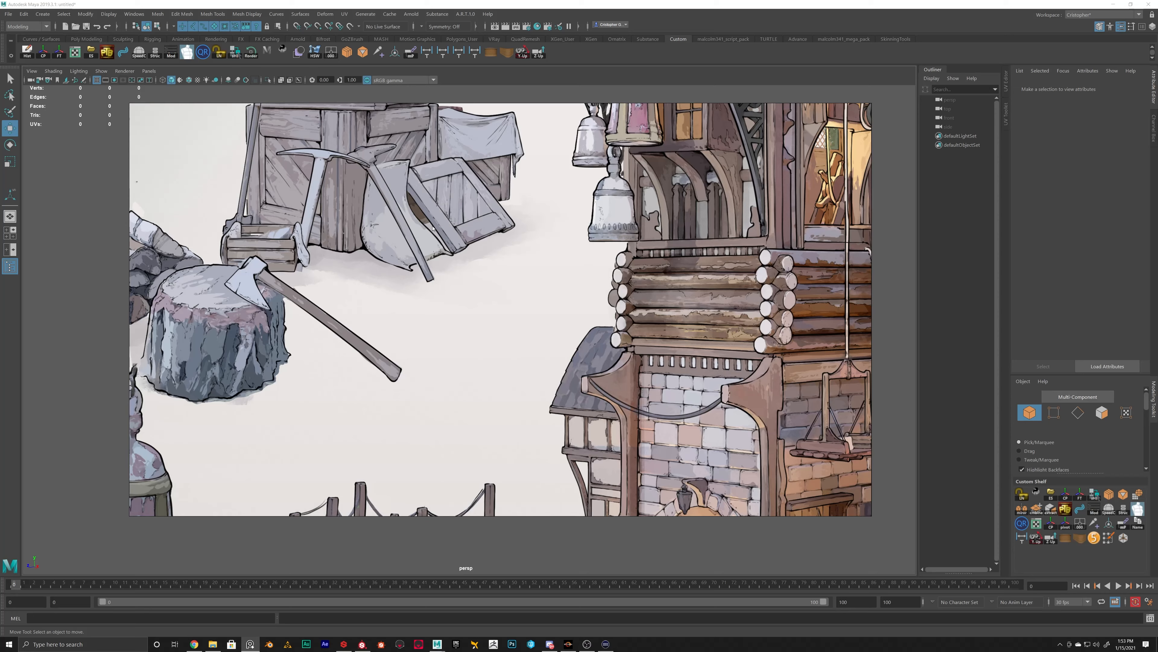
pyautogui.scroll(-5, 433, 228)
pyautogui.scroll(2, 426, 234)
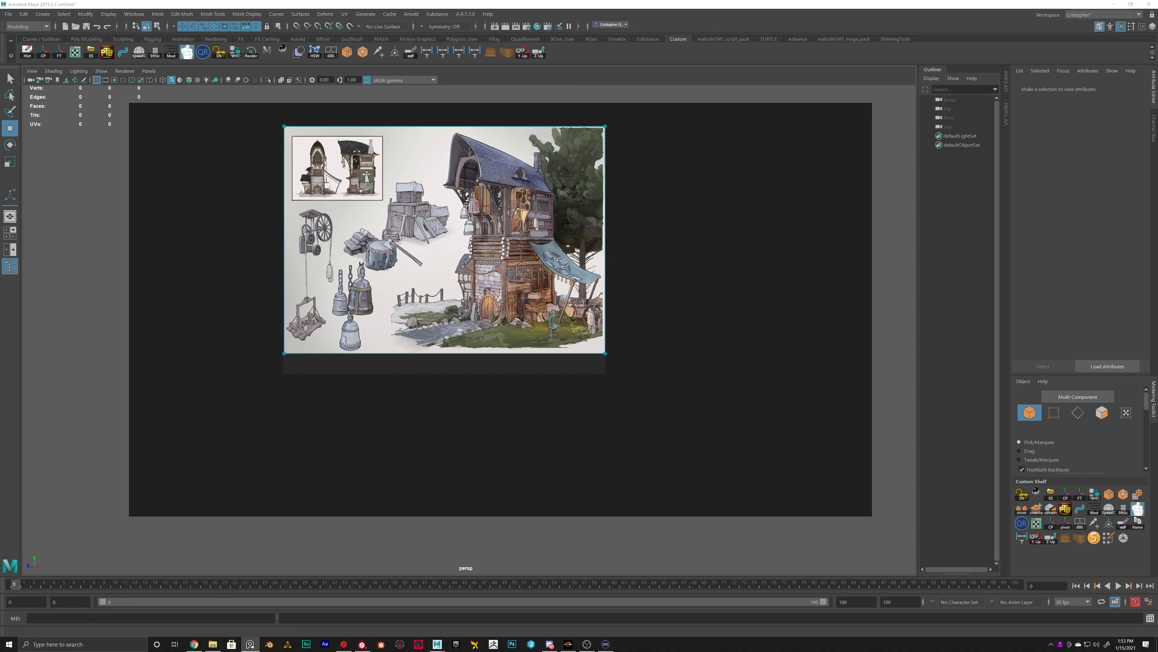
# - Place a second copy of the concept image beside the first on the board, and clear the selection
pyautogui.keyDown('ctrl'); pyautogui.moveTo(444, 240); pyautogui.dragTo(745, 220); pyautogui.keyUp('ctrl')
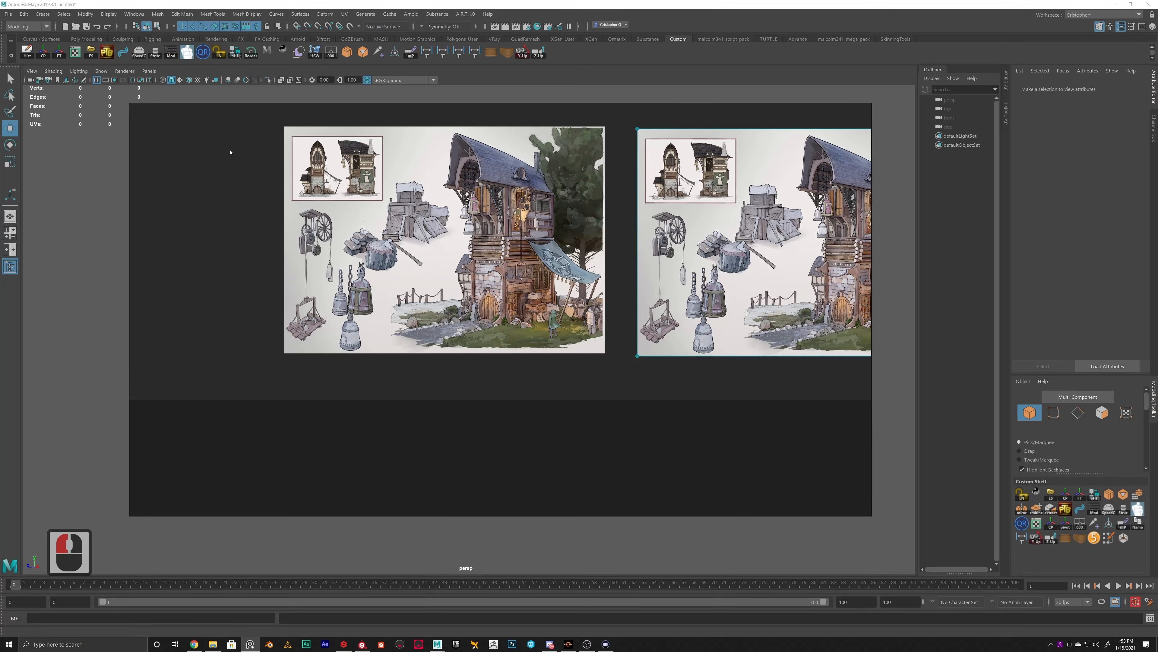
pyautogui.scroll(-3, 237, 192)
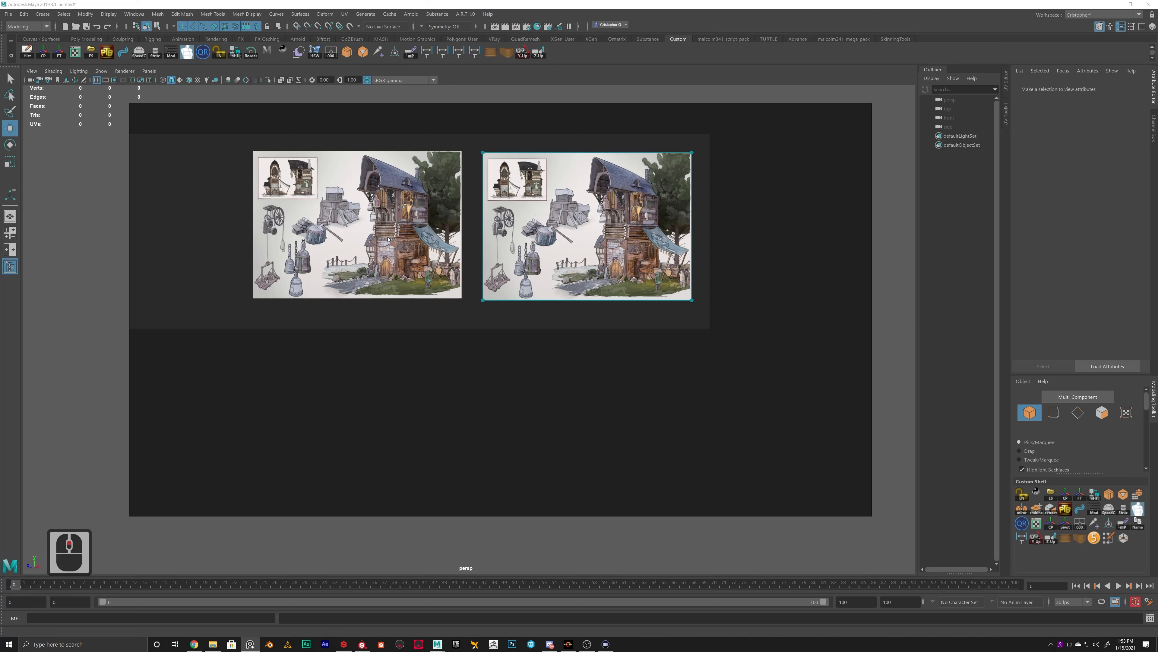
pyautogui.scroll(2, 389, 240)
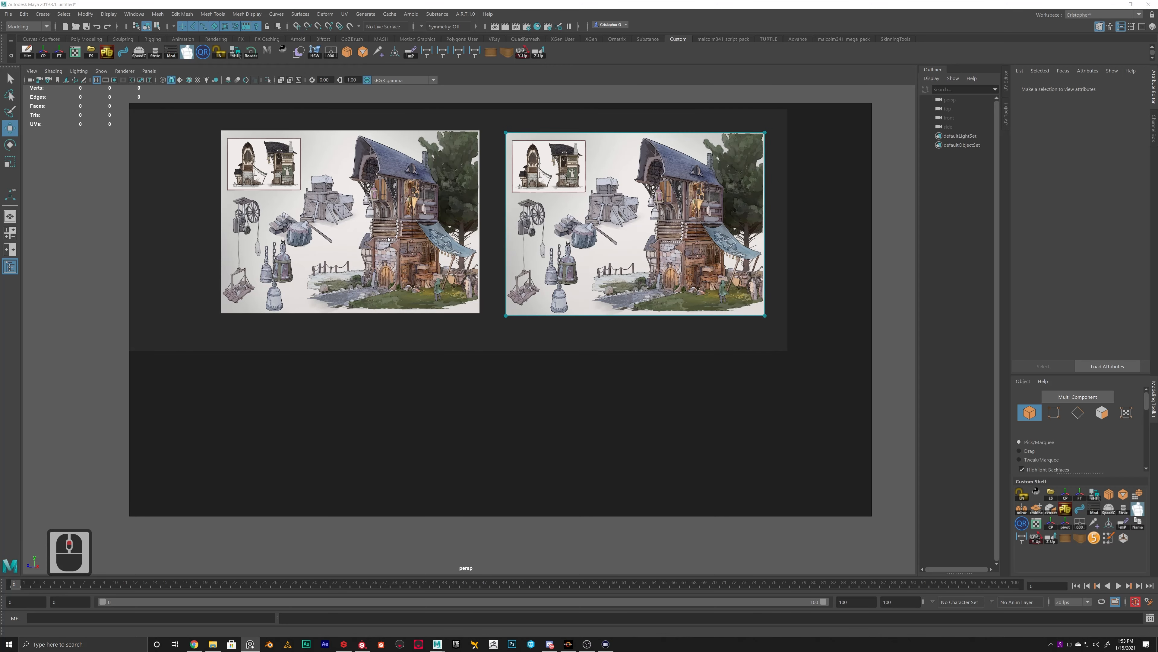
pyautogui.click(494, 179)
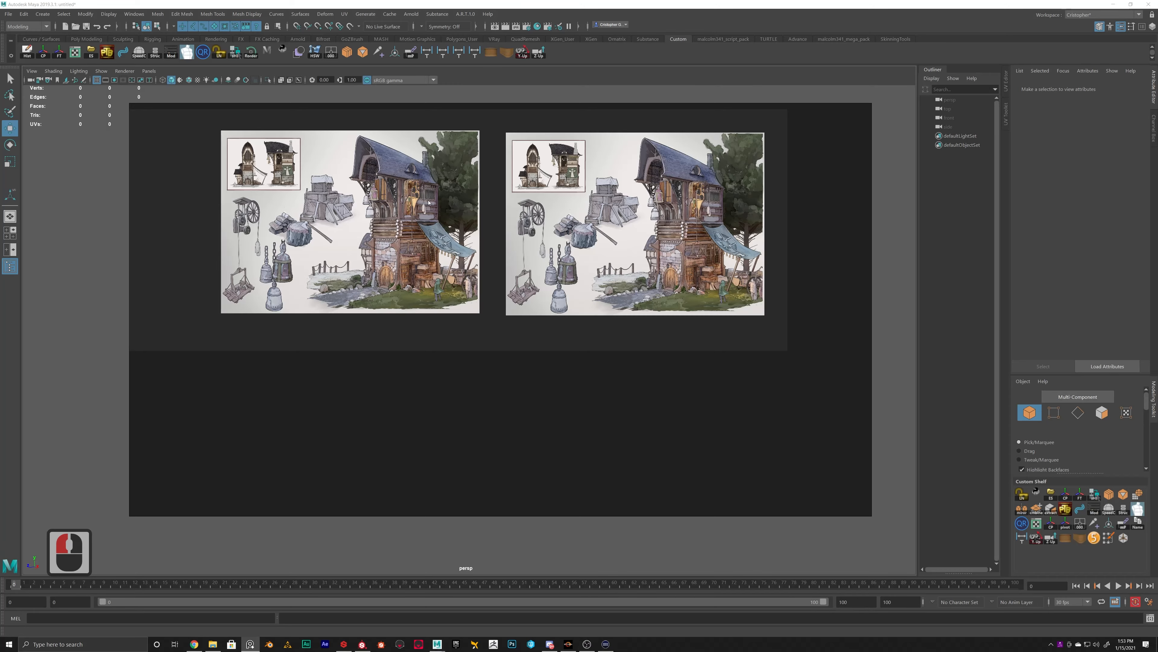
# - Reposition the PureRef board over the Maya viewport and lock its window in place
pyautogui.moveTo(468, 196)
pyautogui.keyDown('alt'); pyautogui.mouseDown(button='middle')
pyautogui.moveTo(436, 200)
pyautogui.moveTo(448, 211)
pyautogui.moveTo(383, 210)
pyautogui.moveTo(494, 209)
pyautogui.moveTo(434, 213)
pyautogui.moveTo(534, 269)
pyautogui.moveTo(392, 251)
pyautogui.moveTo(507, 267)
pyautogui.moveTo(438, 212)
pyautogui.moveTo(456, 210)
pyautogui.moveTo(417, 210)
pyautogui.moveTo(482, 217)
pyautogui.moveTo(444, 178)
pyautogui.moveTo(436, 212)
pyautogui.moveTo(459, 230)
pyautogui.moveTo(472, 225)
pyautogui.moveTo(448, 197)
pyautogui.mouseUp(button='middle'); pyautogui.keyUp('alt')
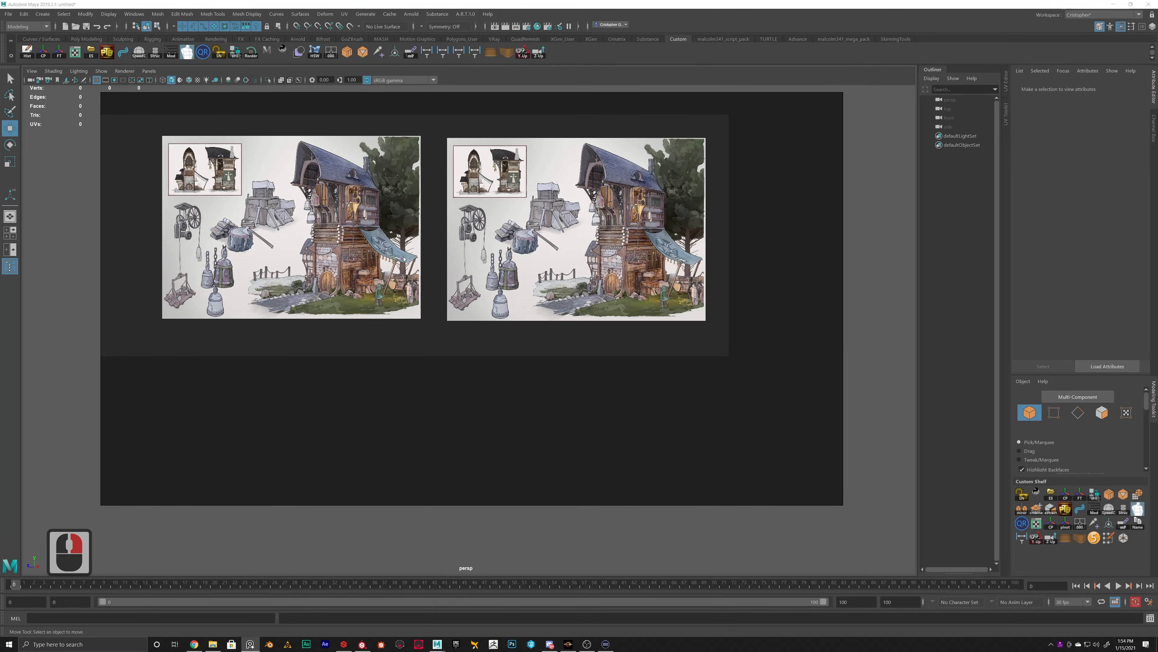
pyautogui.keyDown('alt'); pyautogui.moveTo(415, 420); pyautogui.dragTo(435, 381, button='middle'); pyautogui.keyUp('alt')
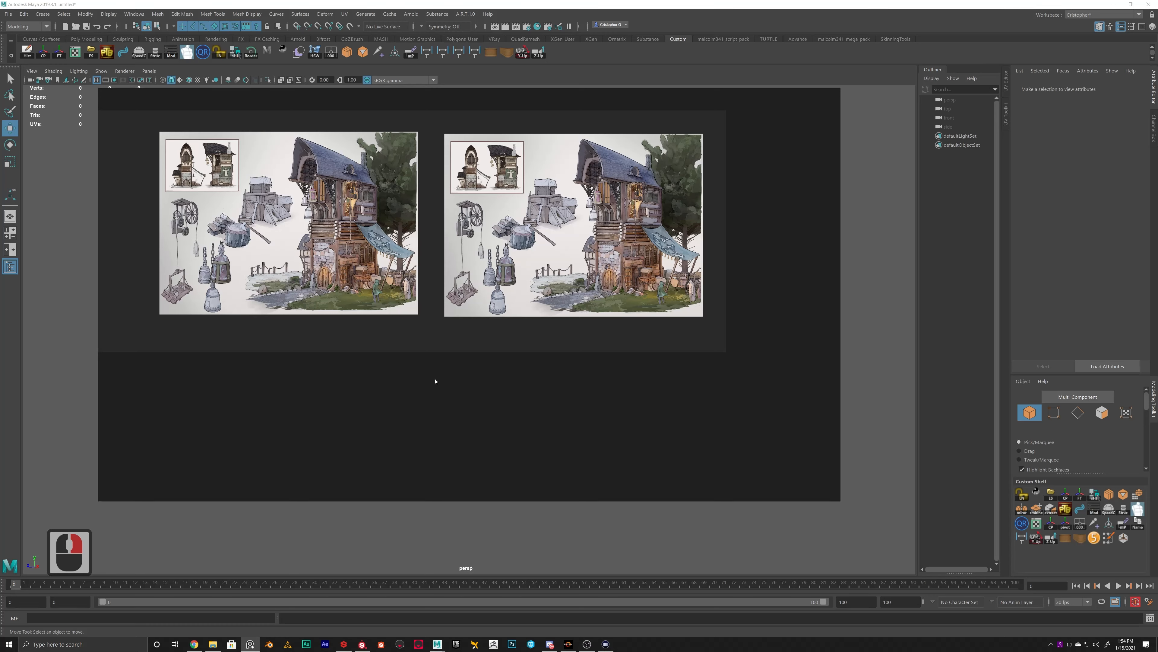
pyautogui.rightClick(424, 360)
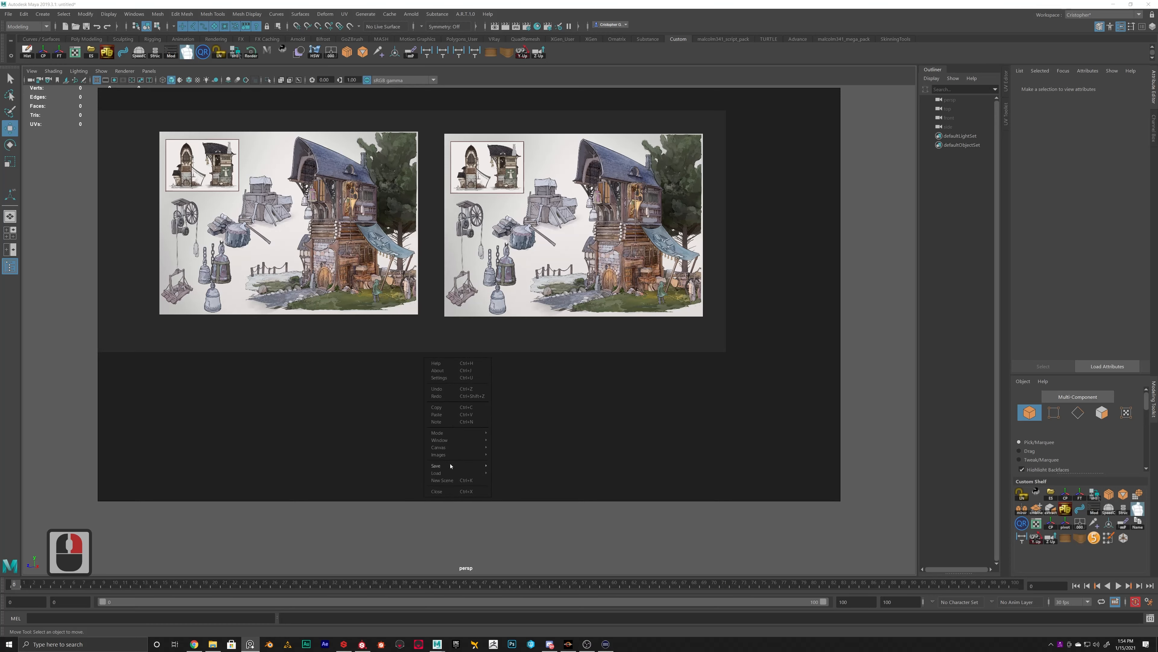
pyautogui.moveTo(442, 457)
pyautogui.click(521, 462)
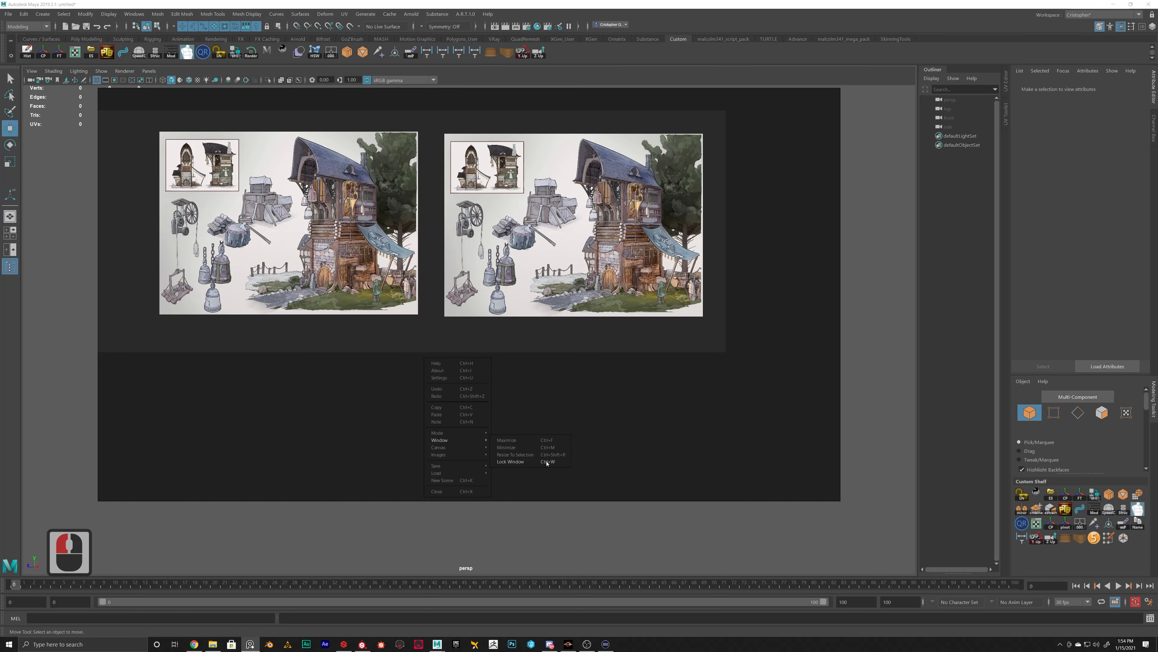
pyautogui.click(507, 462)
pyautogui.rightClick(447, 370)
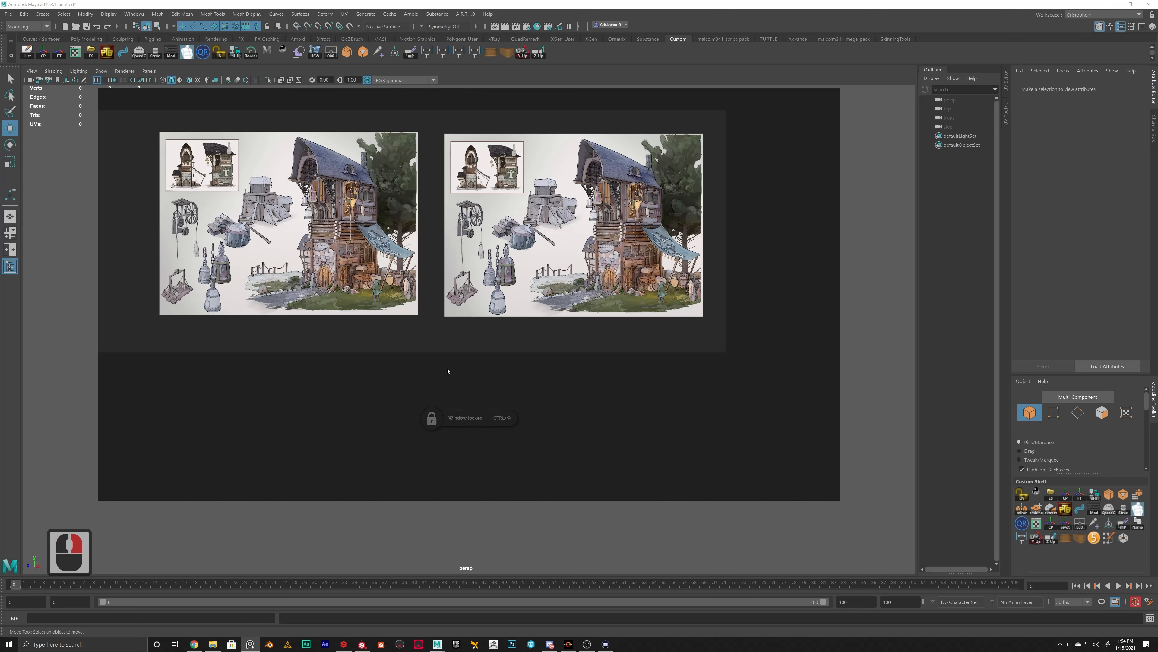
# - Try to move the PureRef board while its window is locked
pyautogui.rightClick(594, 383)
pyautogui.rightClick(284, 396)
pyautogui.rightClick(284, 396)
pyautogui.rightClick(449, 403)
pyautogui.rightClick(502, 400)
pyautogui.rightClick(558, 398)
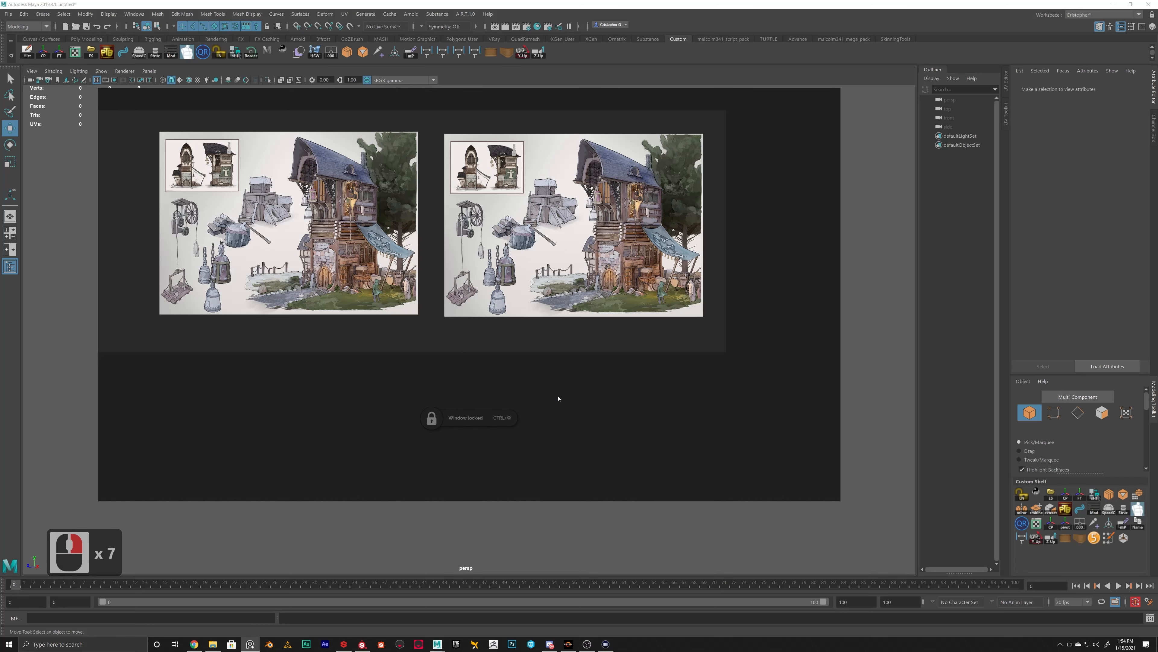
pyautogui.rightClick(535, 381)
pyautogui.rightClick(457, 388)
pyautogui.rightClick(411, 393)
pyautogui.rightClick(401, 395)
# - Toggle the board's window lock off and on again, shifting the window and its images slightly over the Maya viewport
pyautogui.hotkey('ctrl', 'w')
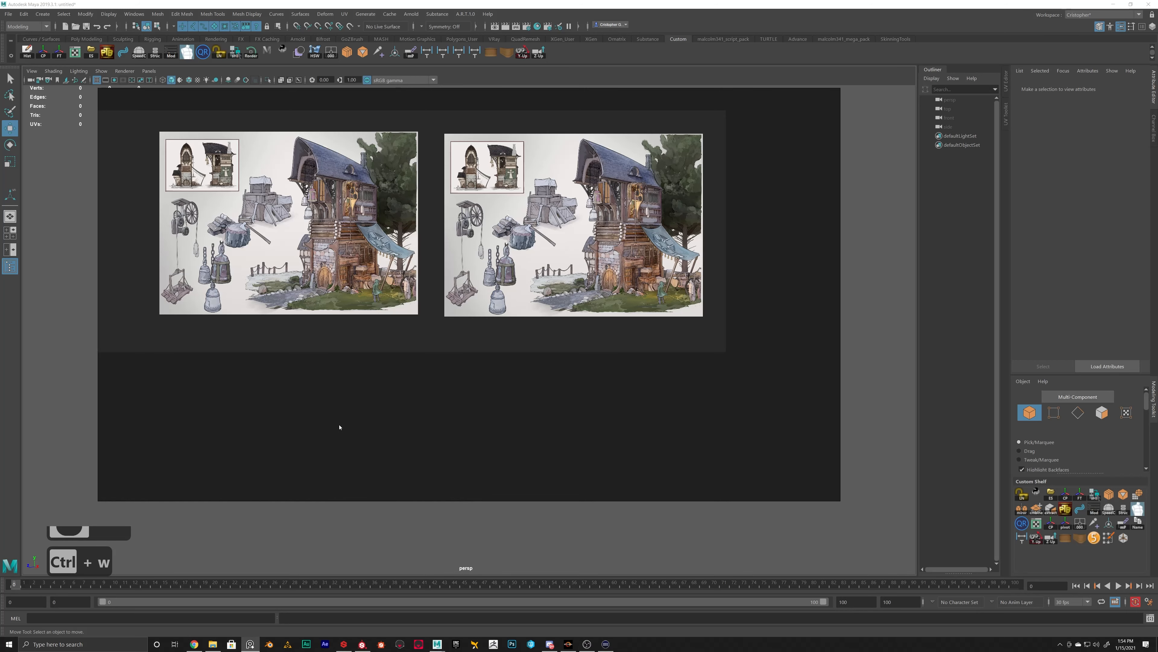
pyautogui.moveTo(395, 406); pyautogui.dragTo(441, 409)
pyautogui.hotkey('ctrl', 'w')
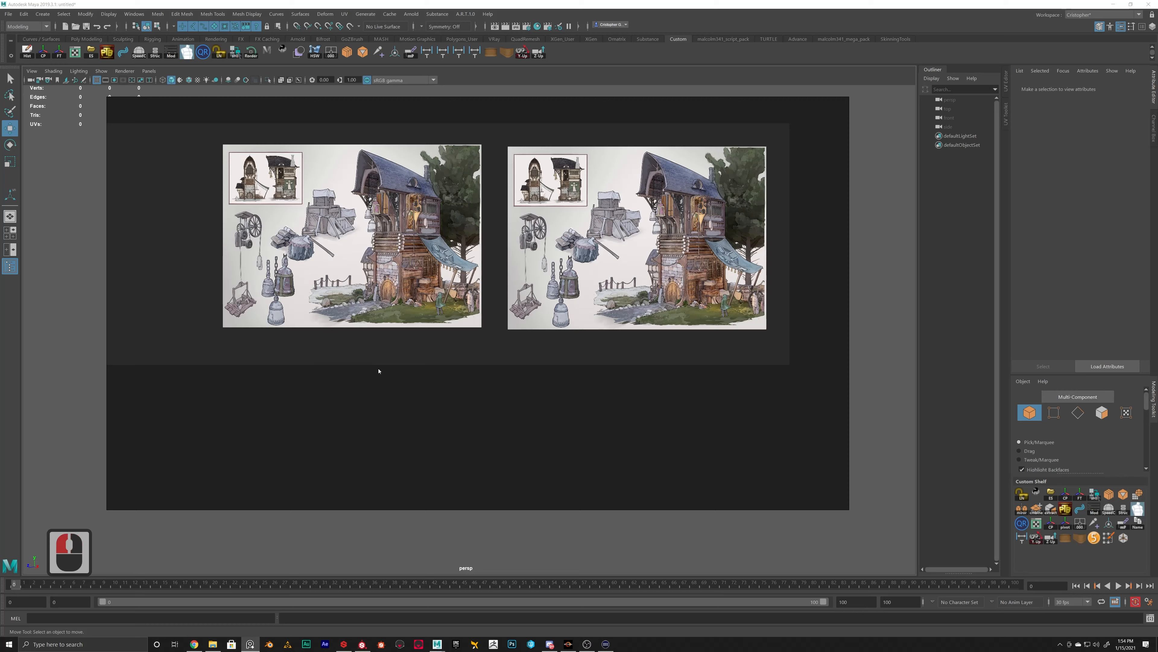
# - Try marquee selections around the concept images, and move the first copy slightly up and away from the second
pyautogui.moveTo(136, 176); pyautogui.dragTo(482, 445)
pyautogui.click(170, 226)
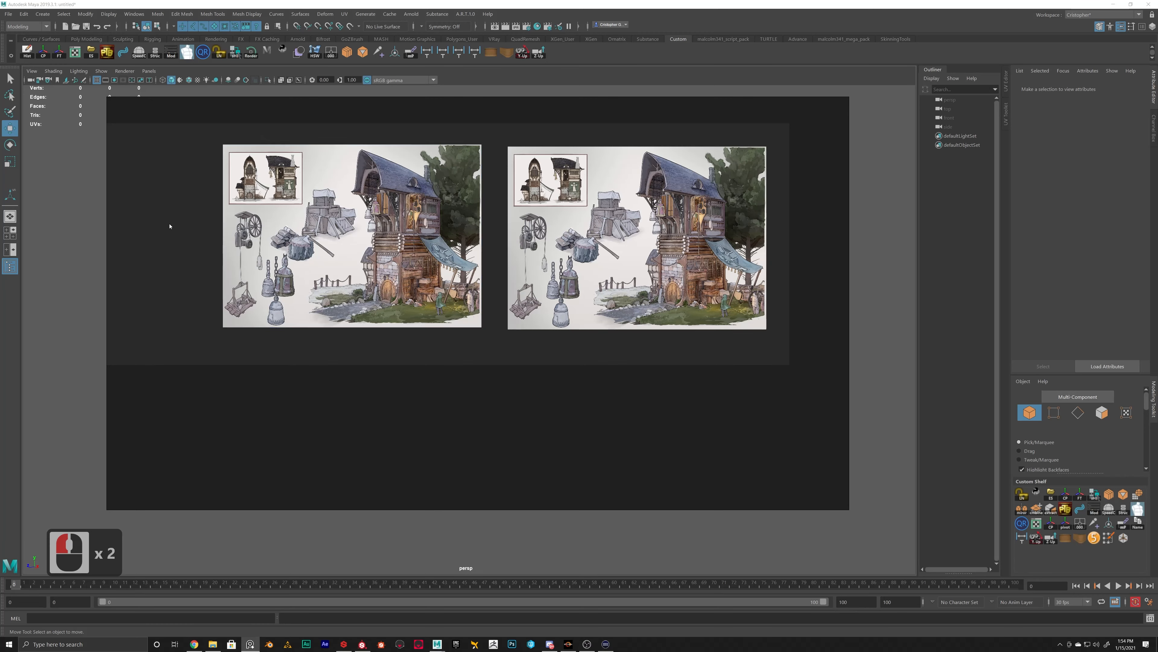
pyautogui.moveTo(125, 147); pyautogui.dragTo(776, 447)
pyautogui.moveTo(168, 183); pyautogui.dragTo(791, 476)
pyautogui.click(425, 206)
pyautogui.moveTo(425, 207); pyautogui.dragTo(378, 200)
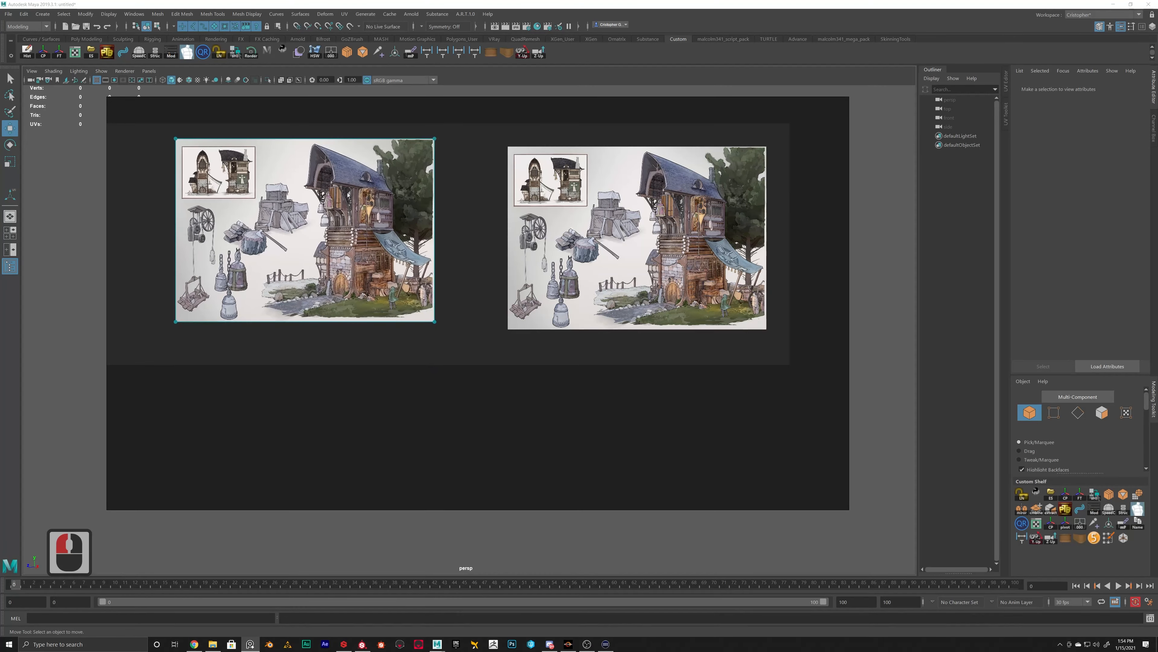
# - Scale the first concept image down from its upper corner and try rotating it
pyautogui.moveTo(433, 140); pyautogui.dragTo(374, 179)
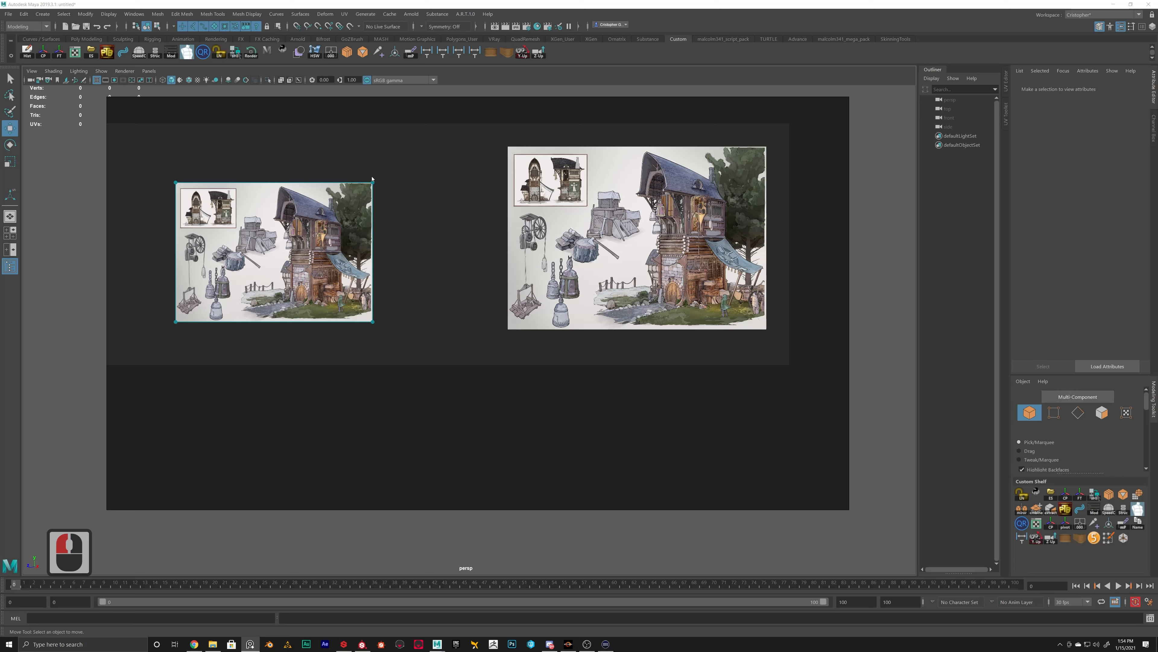
pyautogui.click(376, 182)
pyautogui.click(372, 182)
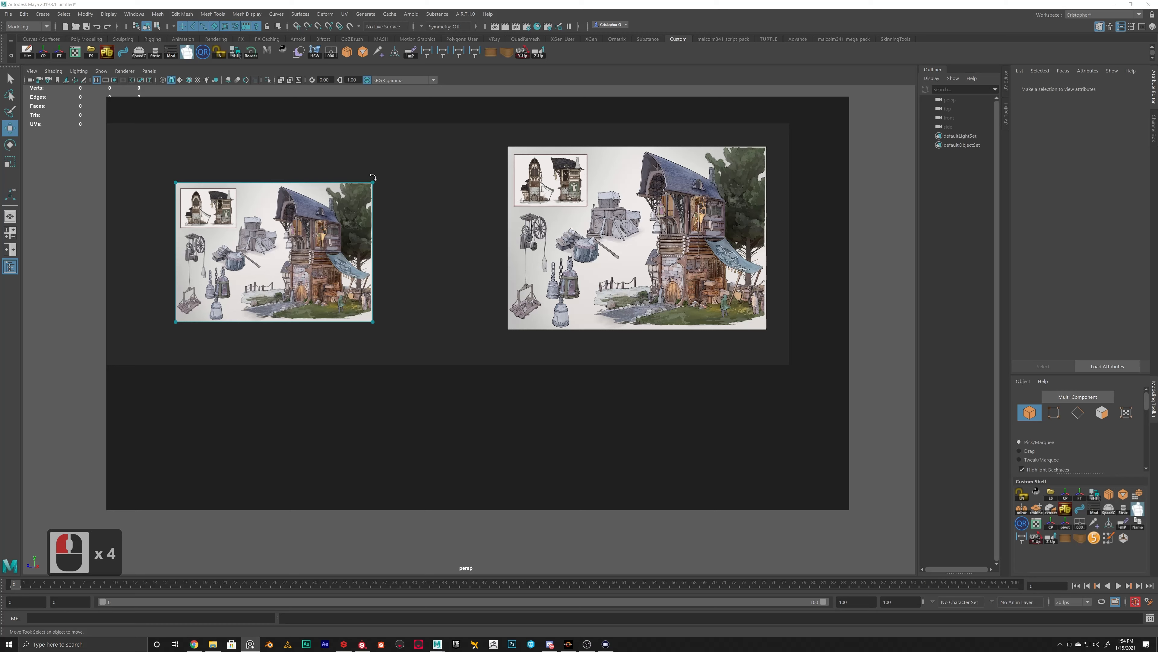
pyautogui.moveTo(376, 179)
pyautogui.mouseDown()
pyautogui.moveTo(395, 212)
pyautogui.moveTo(369, 177)
pyautogui.mouseUp()
pyautogui.moveTo(414, 223); pyautogui.dragTo(378, 161)
pyautogui.moveTo(408, 204)
pyautogui.mouseDown()
pyautogui.moveTo(427, 251)
pyautogui.moveTo(305, 375)
pyautogui.moveTo(280, 372)
pyautogui.moveTo(418, 300)
pyautogui.moveTo(419, 182)
pyautogui.moveTo(419, 313)
pyautogui.moveTo(307, 369)
pyautogui.moveTo(406, 206)
pyautogui.moveTo(393, 339)
pyautogui.moveTo(274, 378)
pyautogui.moveTo(305, 378)
pyautogui.moveTo(246, 372)
pyautogui.moveTo(362, 367)
pyautogui.moveTo(395, 173)
pyautogui.moveTo(428, 201)
pyautogui.mouseUp()
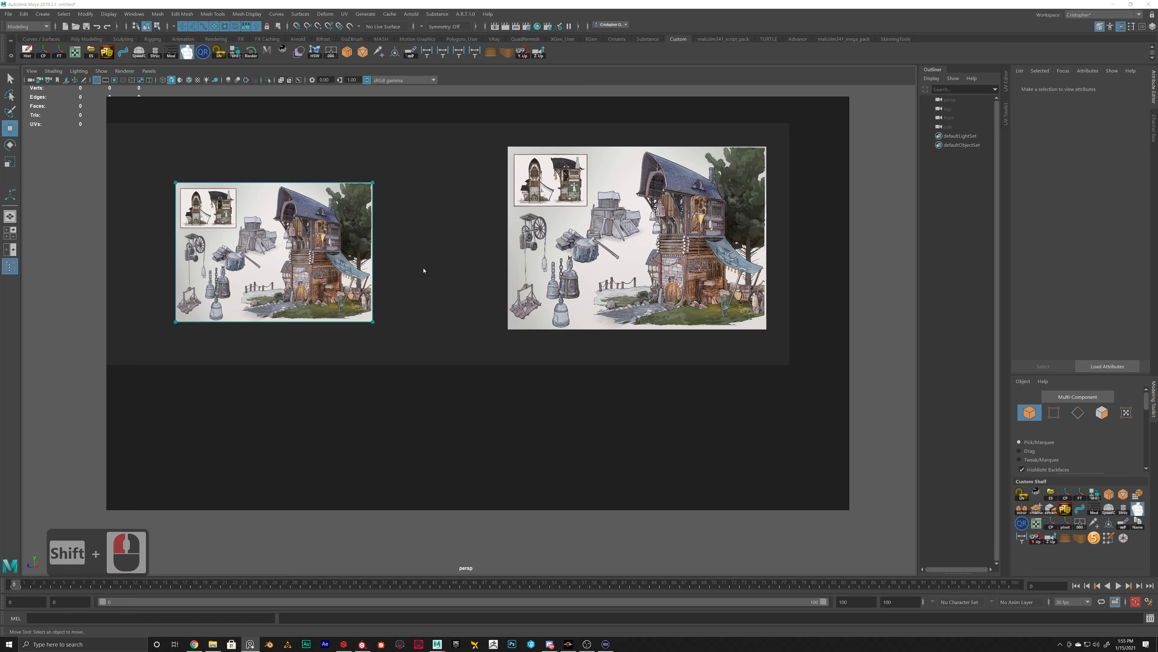
# - Delete the shrunken concept image and move the remaining copy into its place
pyautogui.press('Delete')
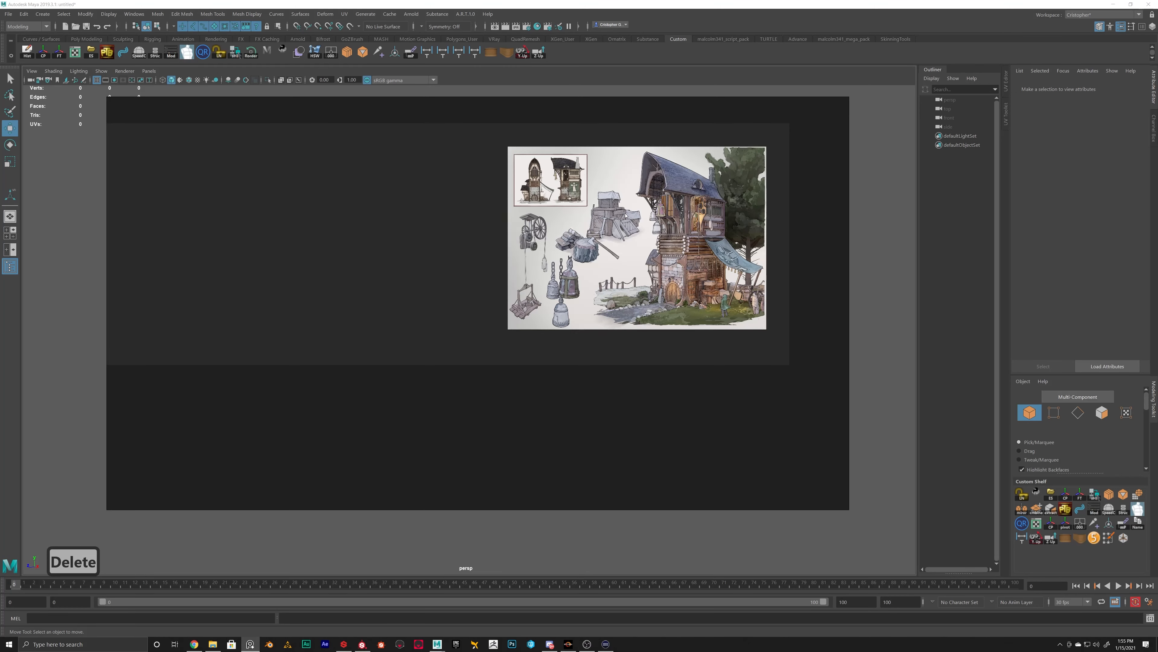
pyautogui.moveTo(625, 215); pyautogui.dragTo(294, 207)
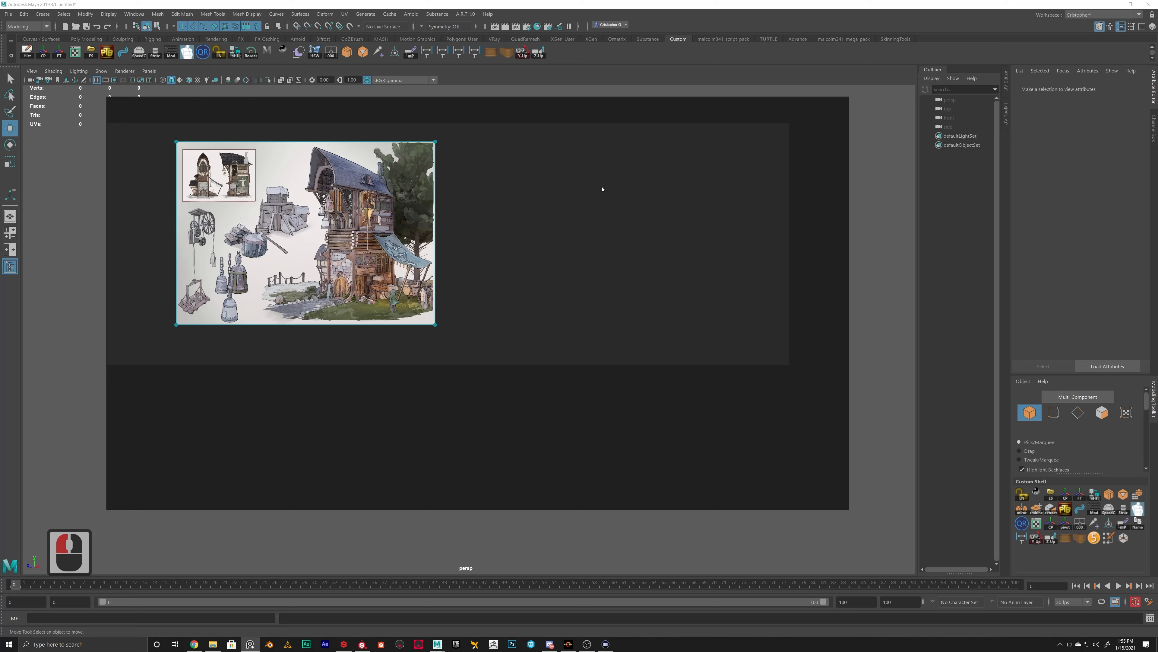
# - Clear the image selection and narrow the board window around the concept image, uncovering the Maya grid
pyautogui.rightClick(481, 177)
pyautogui.moveTo(503, 272)
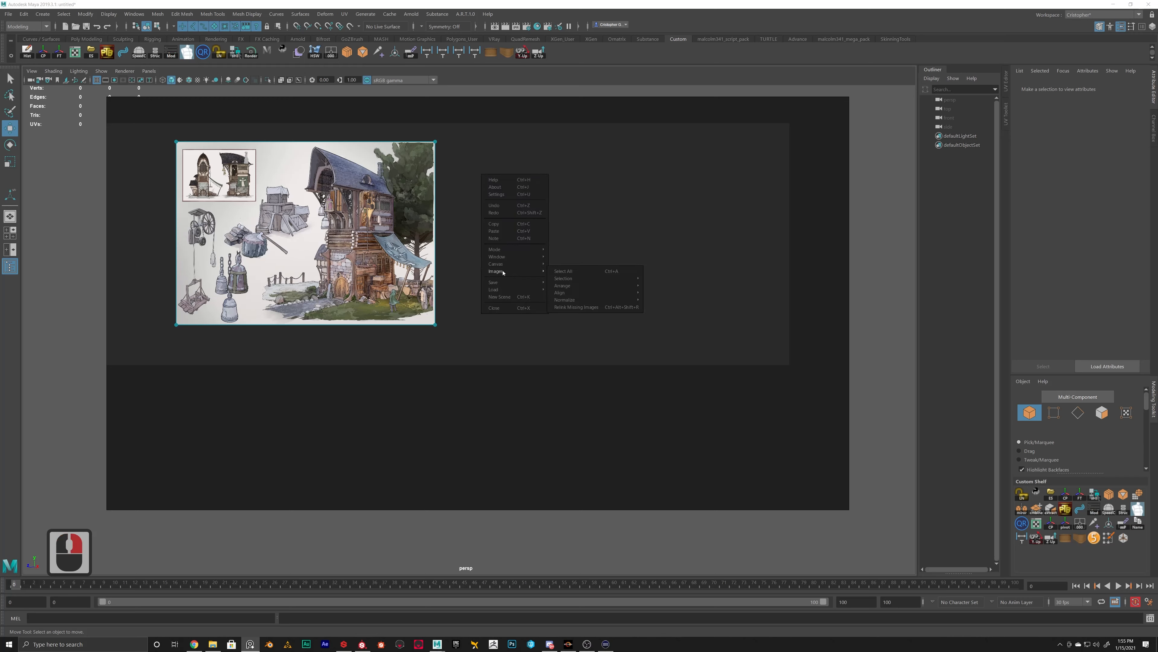
pyautogui.moveTo(502, 249)
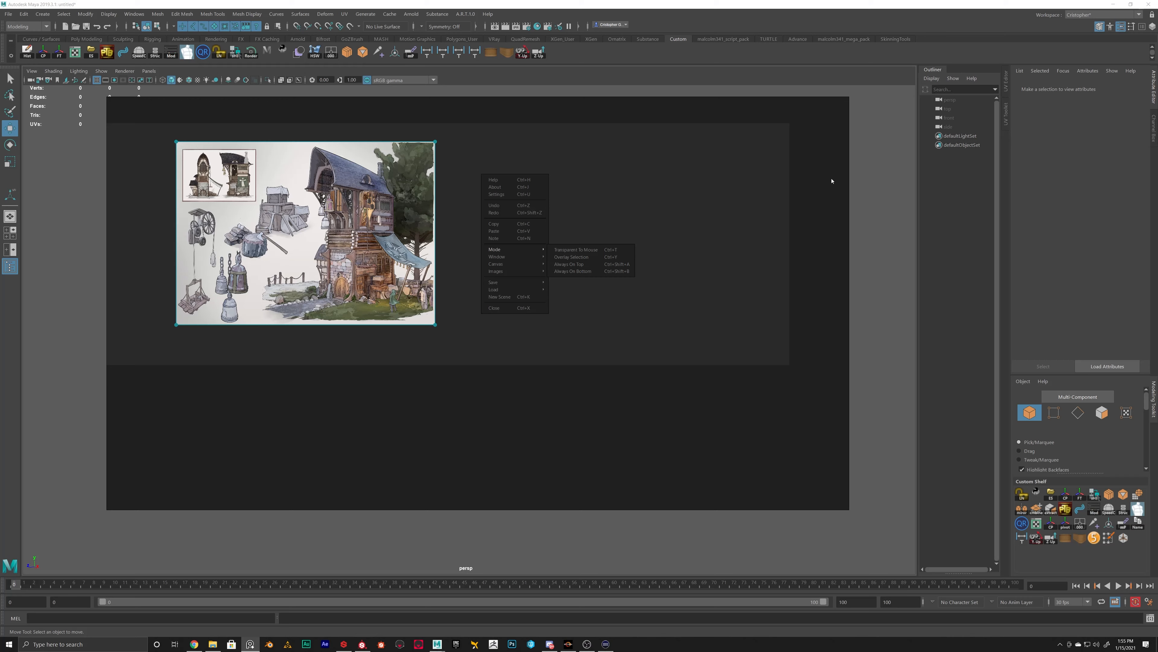
pyautogui.click(767, 190)
pyautogui.moveTo(848, 168); pyautogui.dragTo(465, 184)
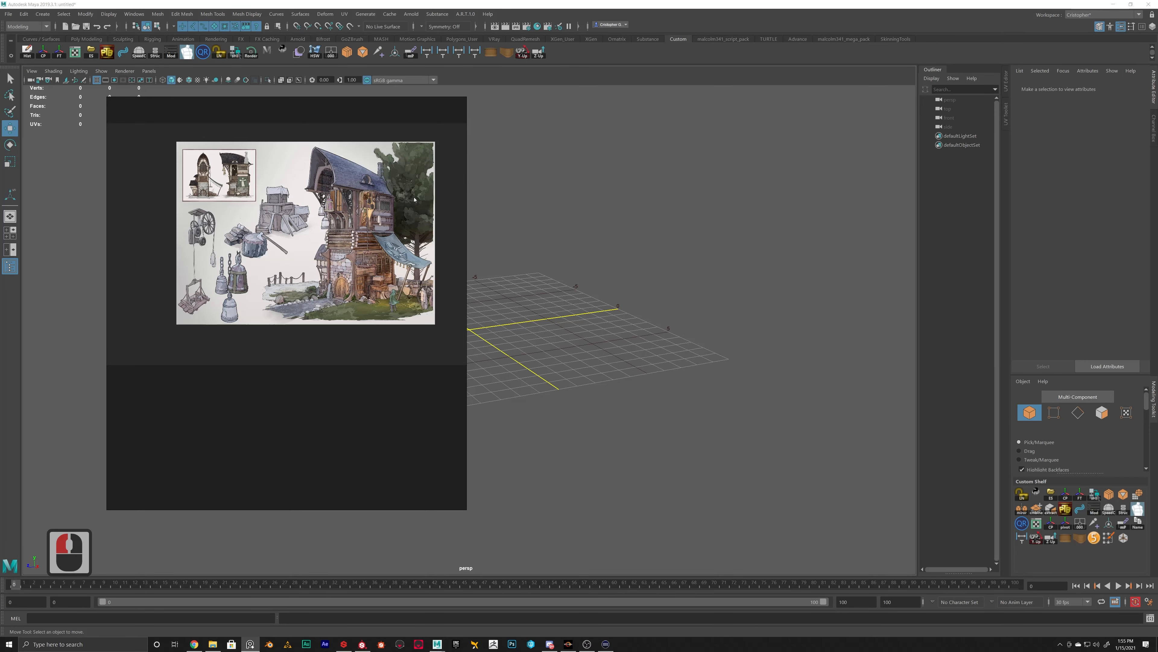
# - Bring the PureRef board back in front of Maya and set its mode to Always On Top
pyautogui.rightClick(457, 207)
pyautogui.click(488, 340)
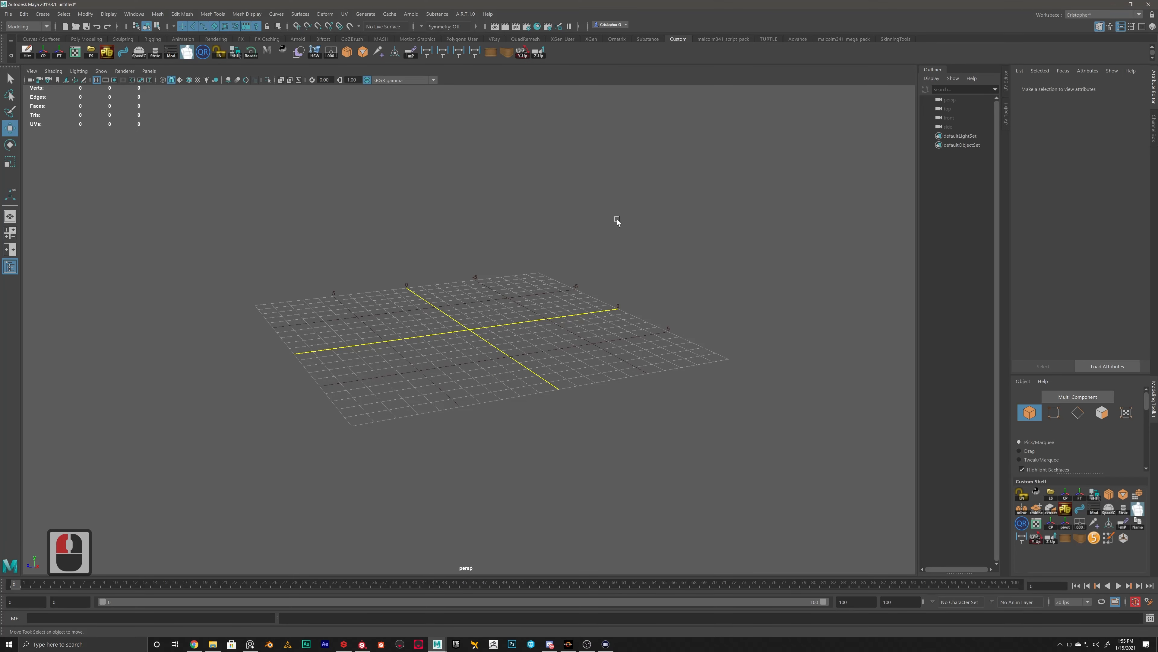
pyautogui.click(250, 643)
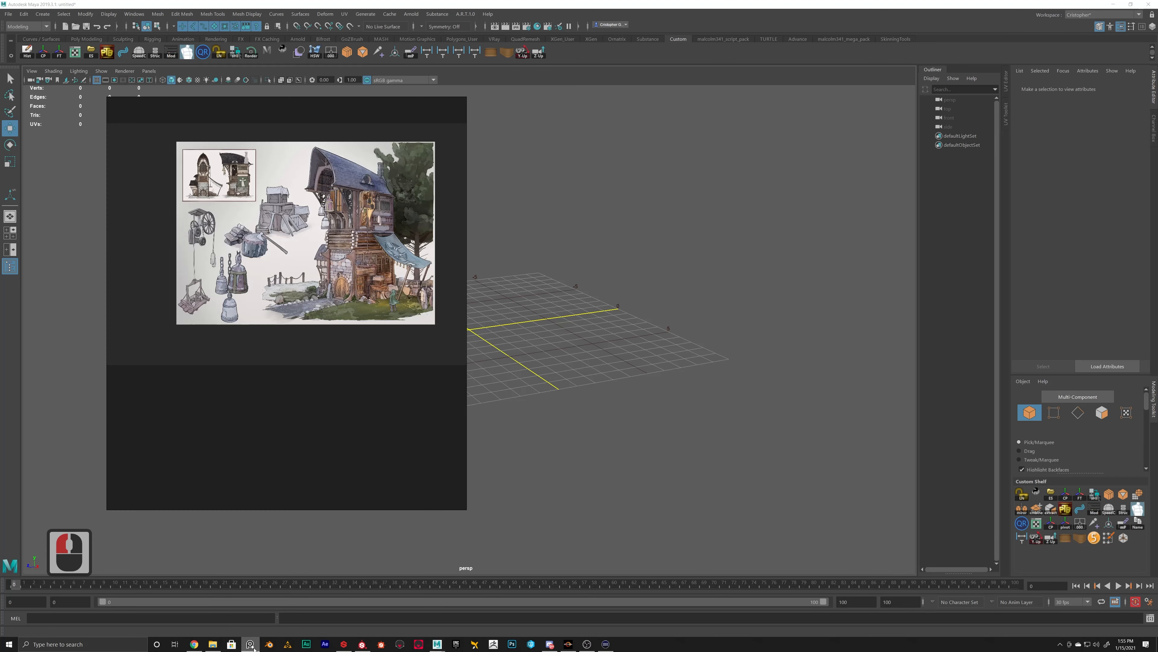
pyautogui.rightClick(325, 404)
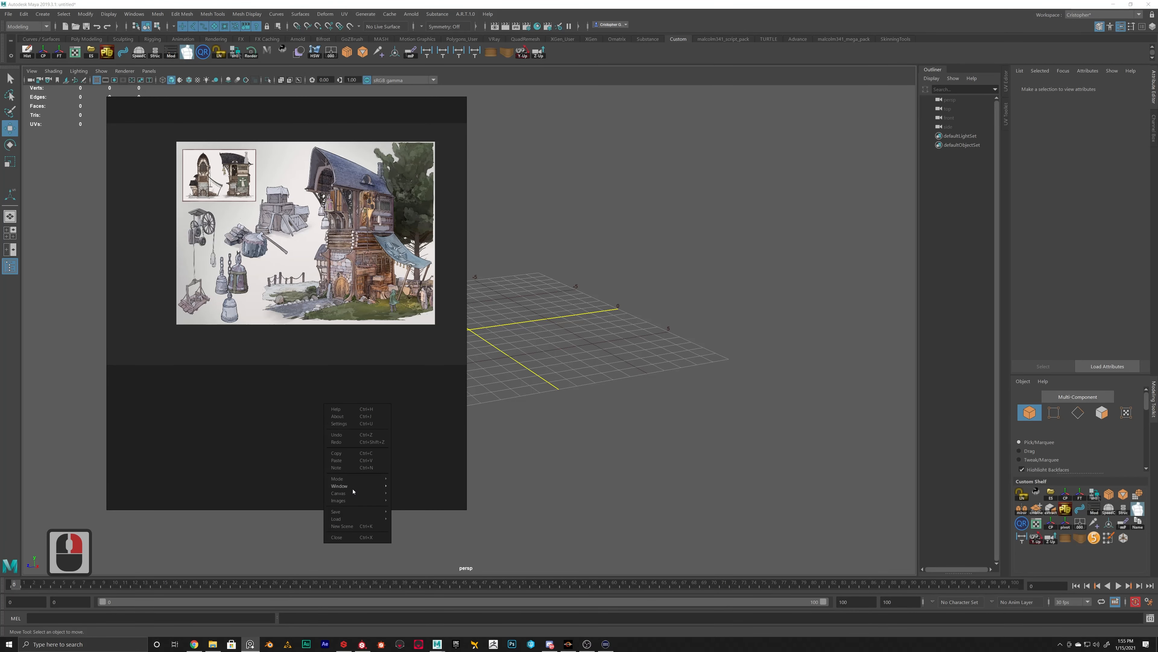
pyautogui.moveTo(354, 488)
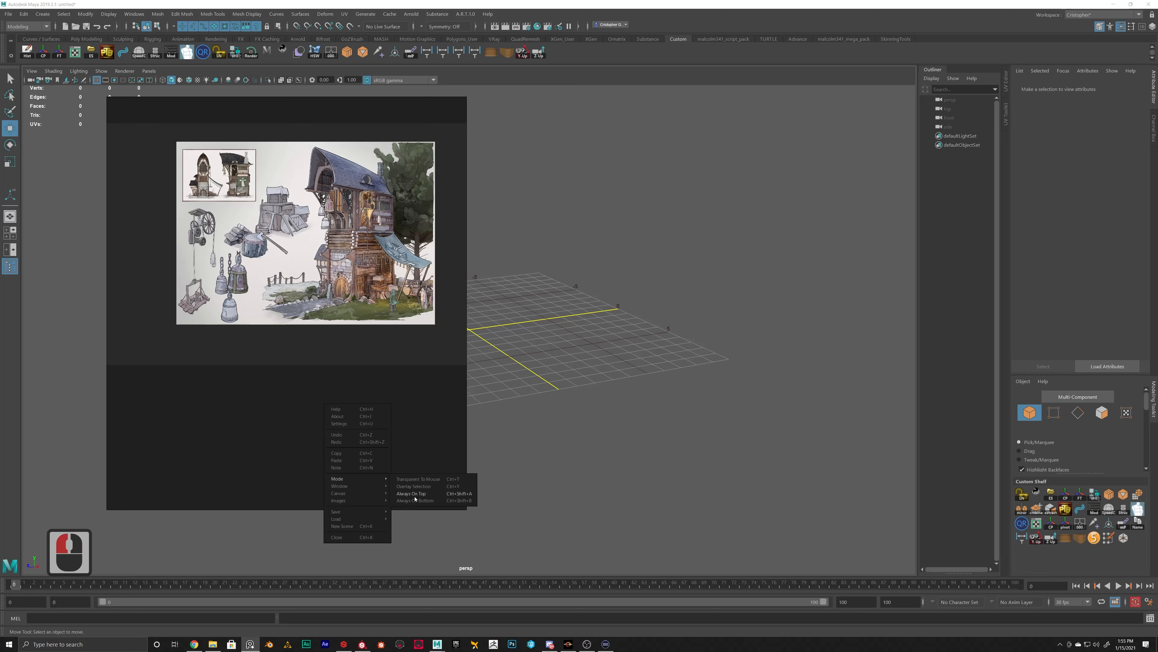
pyautogui.click(420, 493)
pyautogui.keyDown('alt'); pyautogui.moveTo(659, 330); pyautogui.dragTo(721, 334); pyautogui.keyUp('alt')
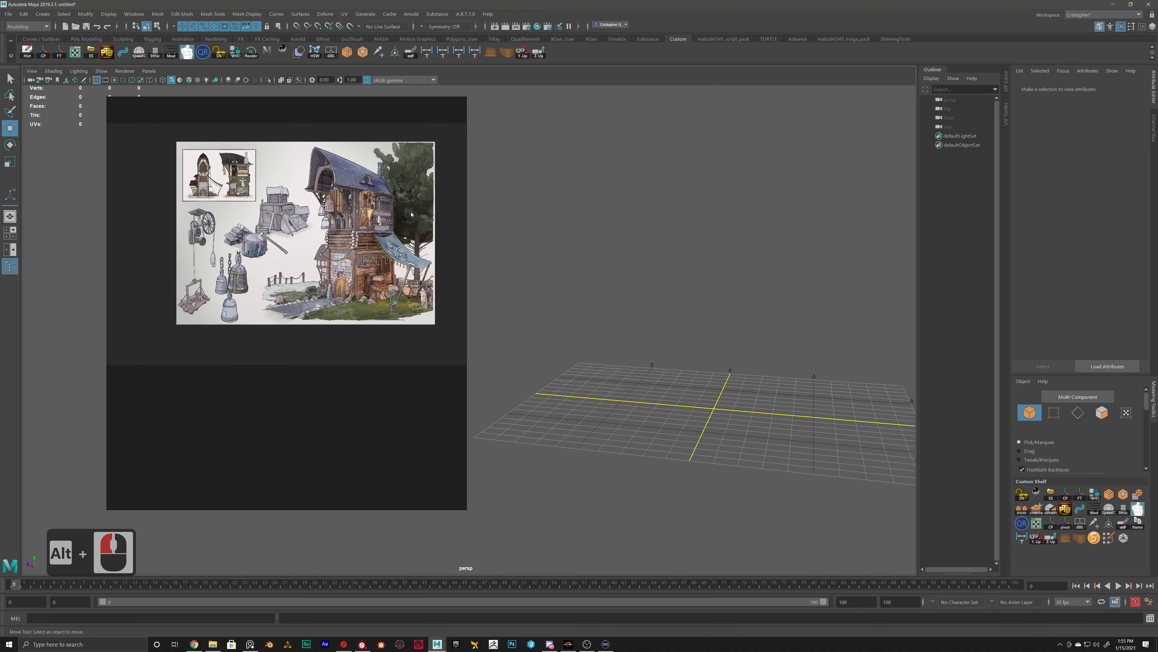
pyautogui.keyDown('alt'); pyautogui.moveTo(712, 249); pyautogui.dragTo(611, 251, button='middle'); pyautogui.keyUp('alt')
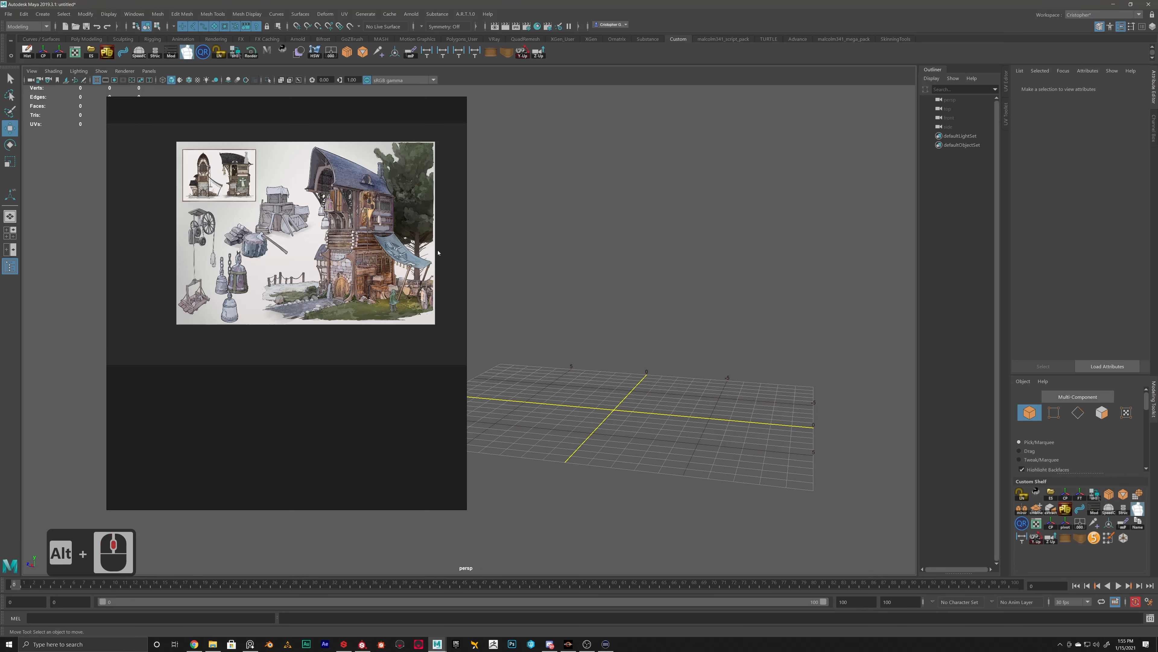
# - Unlock the board window and move it farther right across the Maya viewport
pyautogui.click(336, 453)
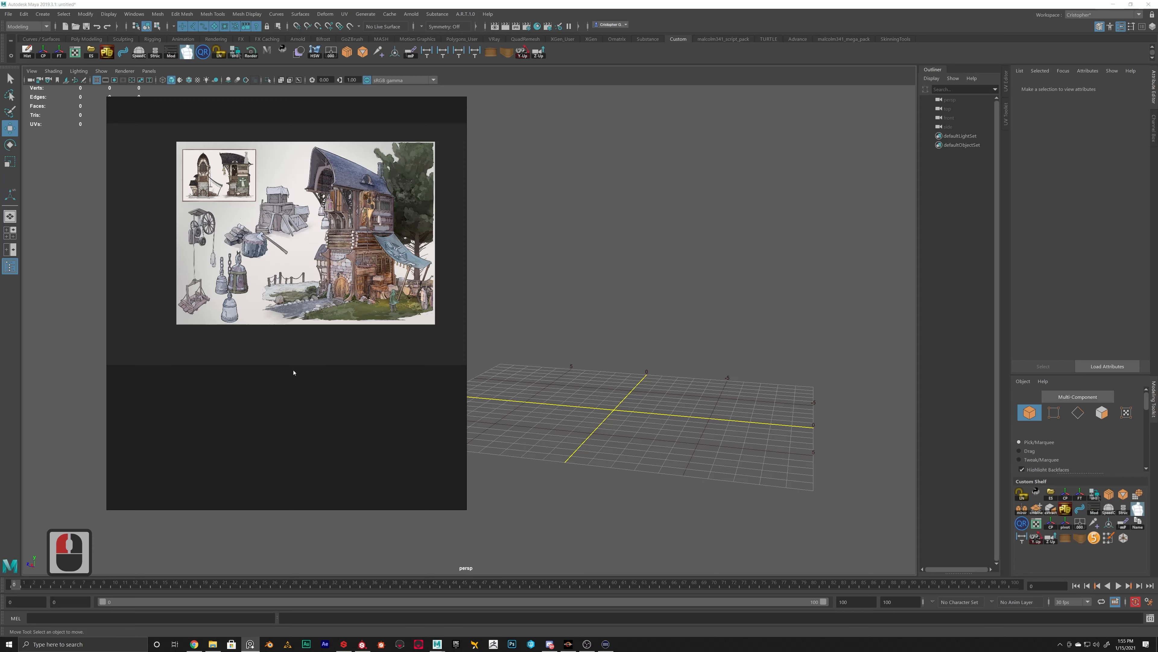
pyautogui.rightClick(293, 372)
pyautogui.click(379, 456)
pyautogui.moveTo(234, 118); pyautogui.dragTo(350, 117)
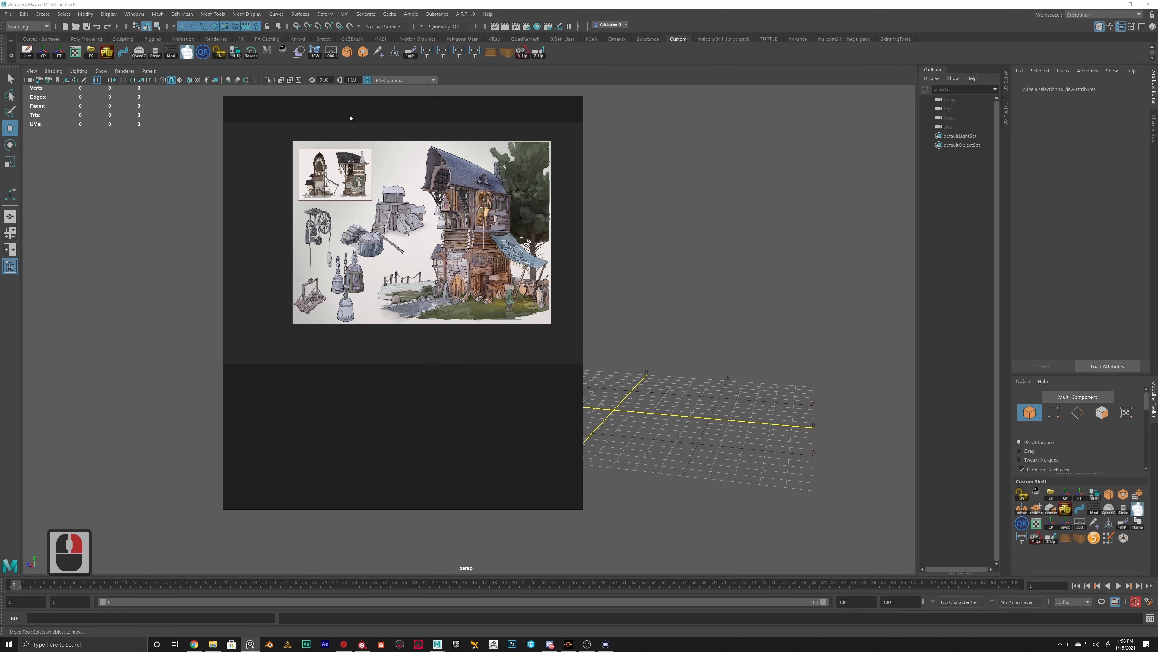